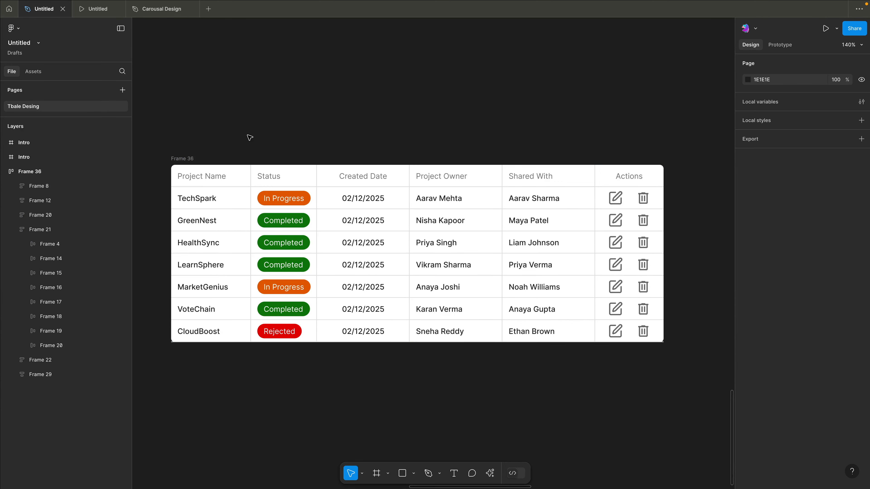
# - Examine how the finished project table is built from column frames and individual cell frames
pyautogui.click(230, 190)
pyautogui.click(228, 191)
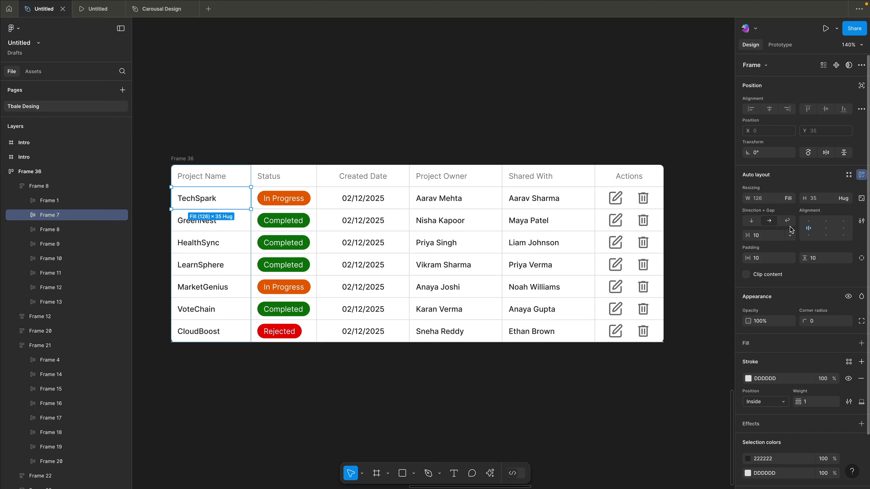
pyautogui.click(439, 136)
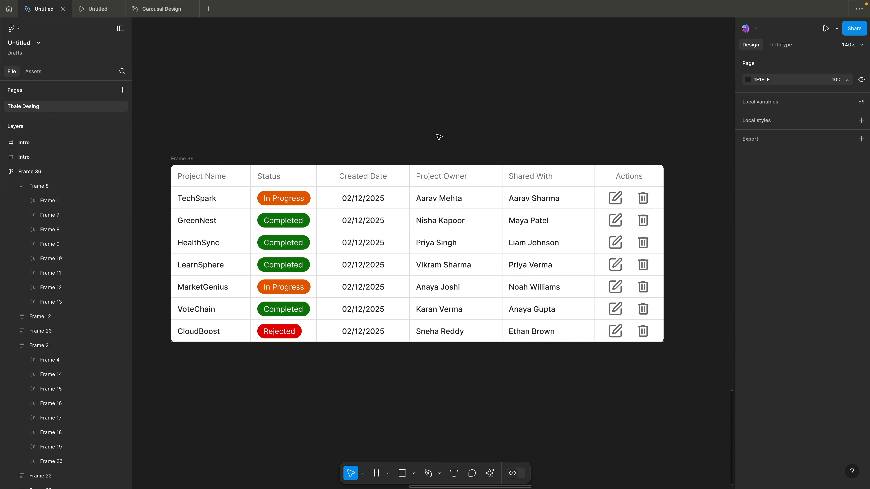
pyautogui.click(315, 210)
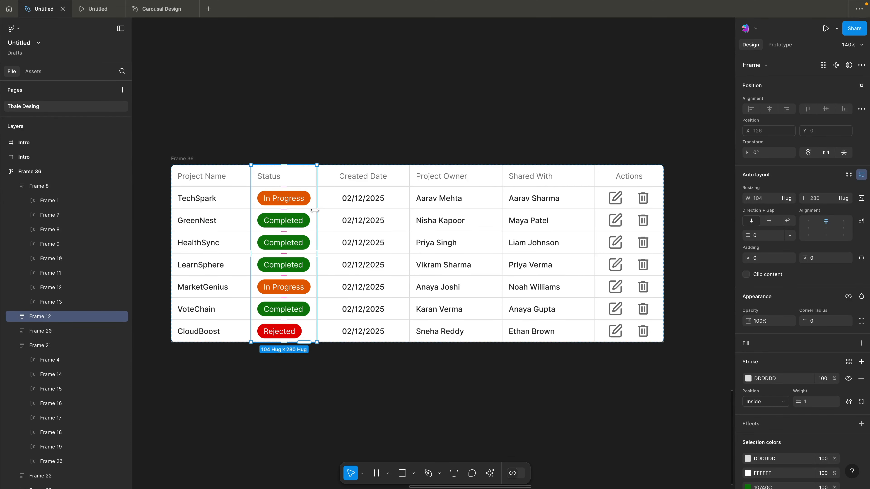
pyautogui.click(350, 204)
pyautogui.click(451, 206)
pyautogui.click(295, 192)
pyautogui.click(236, 186)
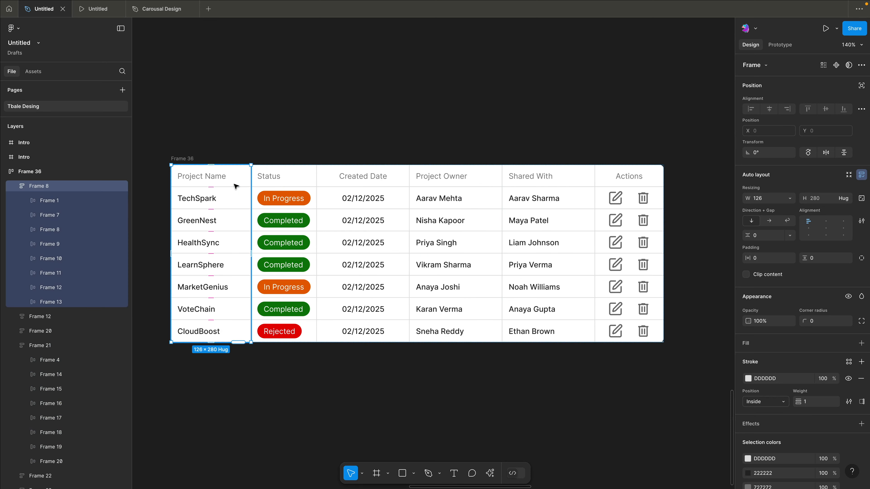
pyautogui.click(630, 198)
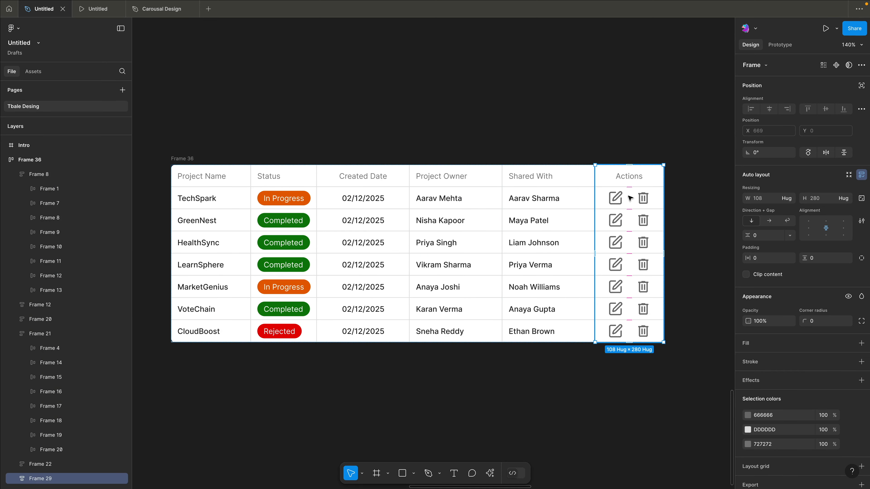
pyautogui.click(424, 202)
pyautogui.click(355, 192)
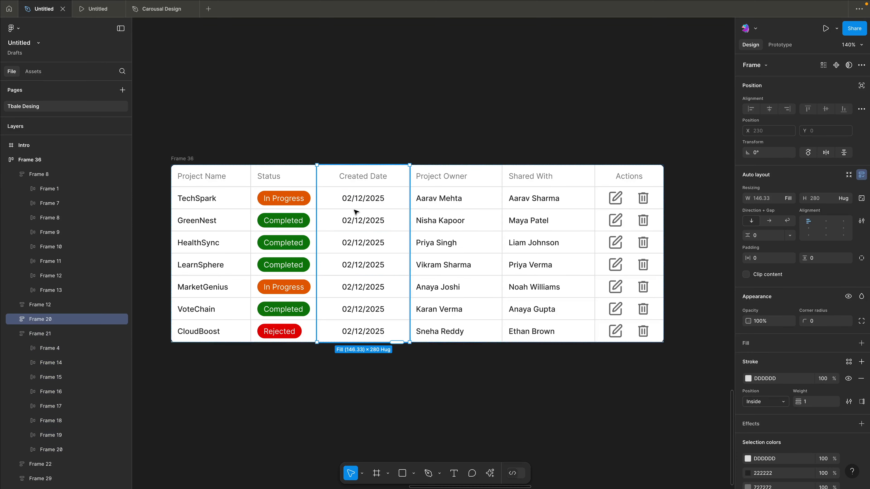
pyautogui.click(289, 143)
pyautogui.click(241, 220)
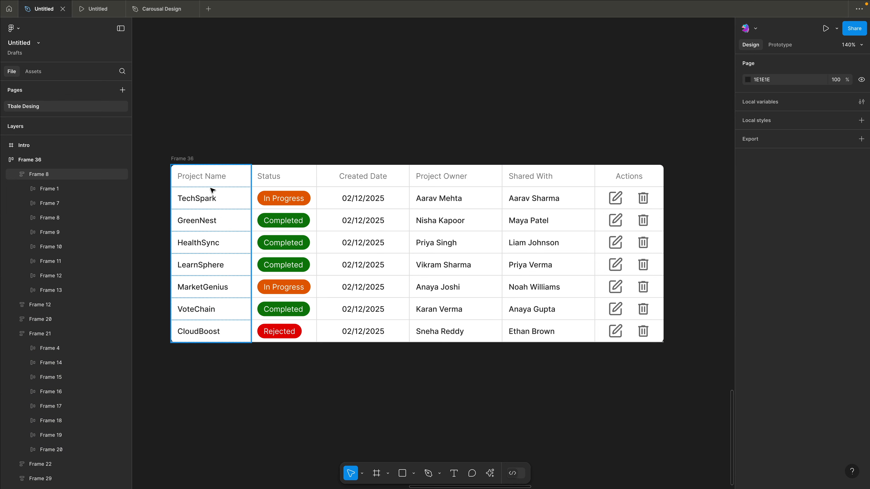
pyautogui.click(365, 350)
pyautogui.click(422, 190)
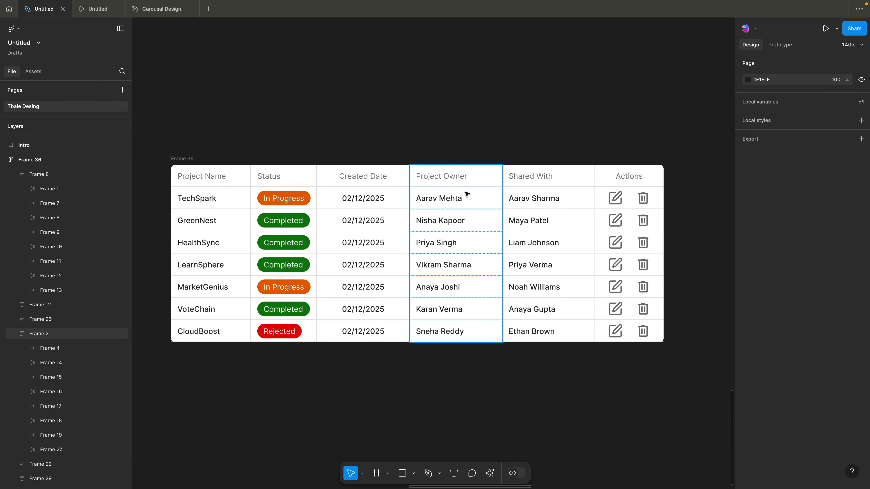
pyautogui.click(377, 198)
pyautogui.click(540, 262)
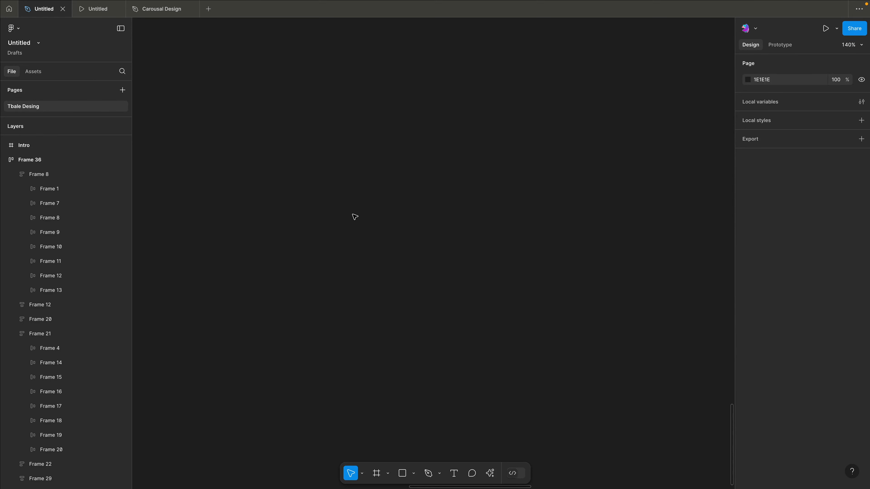
# - Add a text layer reading "Project Name" on an empty area of the canvas
pyautogui.press('t')
pyautogui.click(368, 222)
pyautogui.write('P')
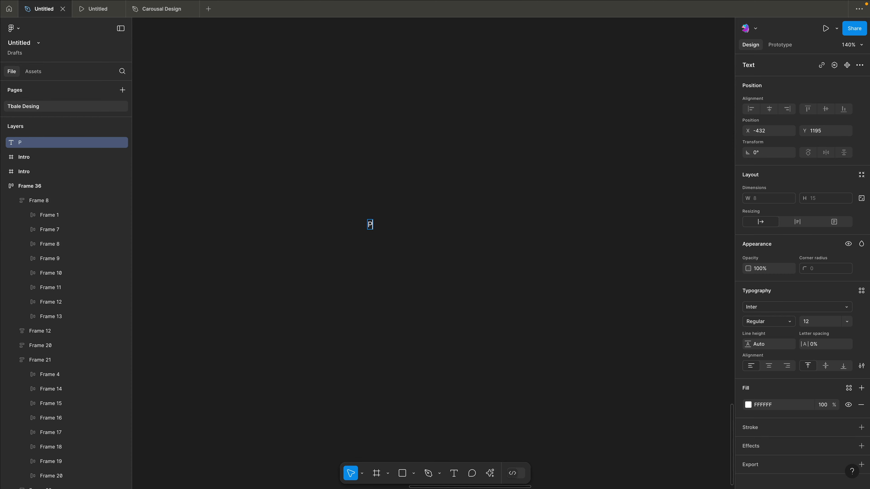
pyautogui.write('roject Name')
pyautogui.press('Escape')
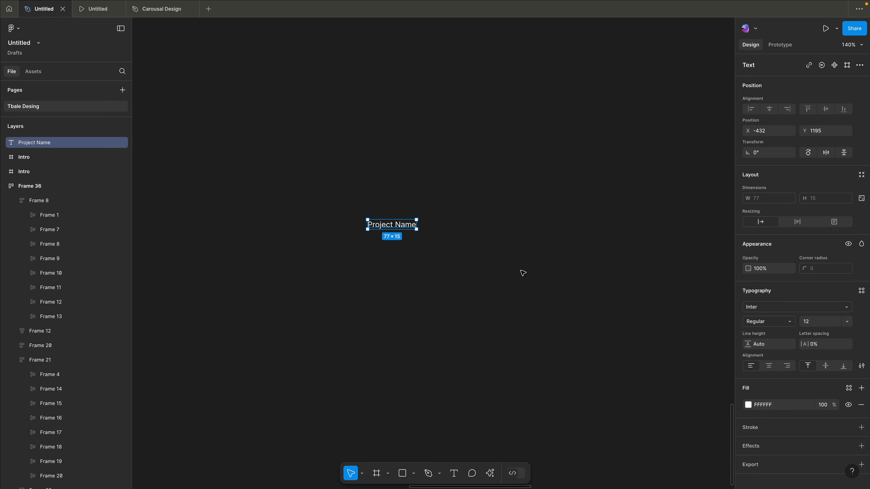
pyautogui.press('Escape')
# - Wrap the "Project Name" text in an auto layout frame to form a header cell
pyautogui.click(386, 228)
pyautogui.hotkey('shift', 'a')
pyautogui.click(462, 192)
pyautogui.click(374, 207)
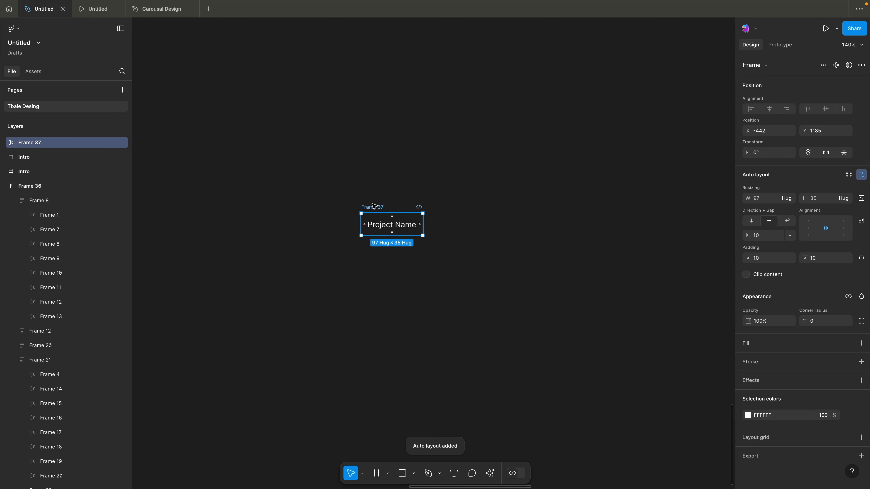
# - Give the header cell frame a bottom-only stroke coloured DDDDDD
pyautogui.click(760, 363)
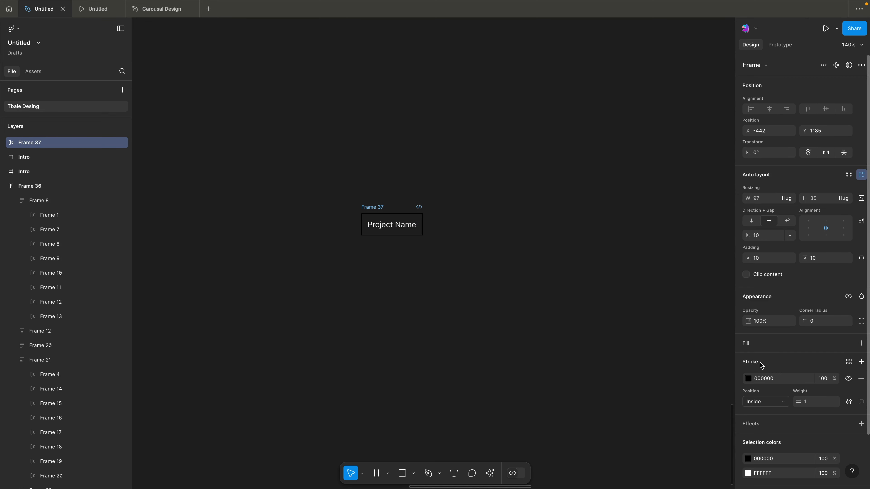
pyautogui.click(862, 401)
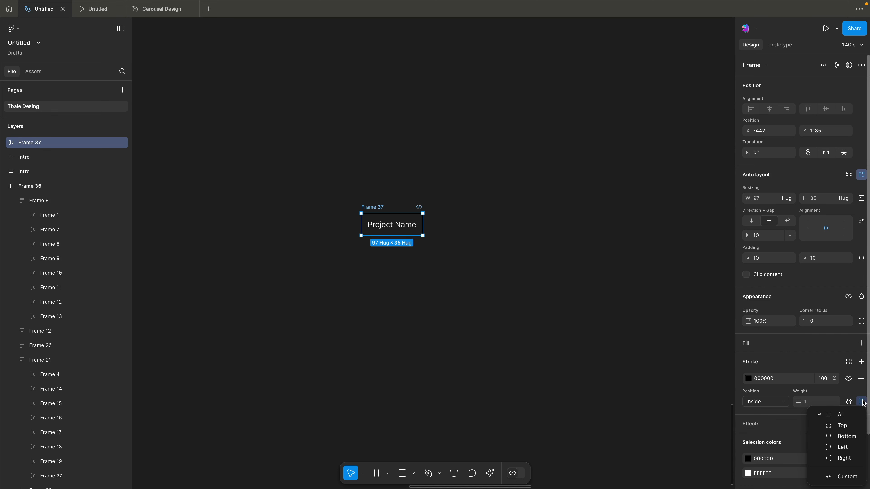
pyautogui.click(836, 438)
pyautogui.click(595, 338)
pyautogui.click(364, 208)
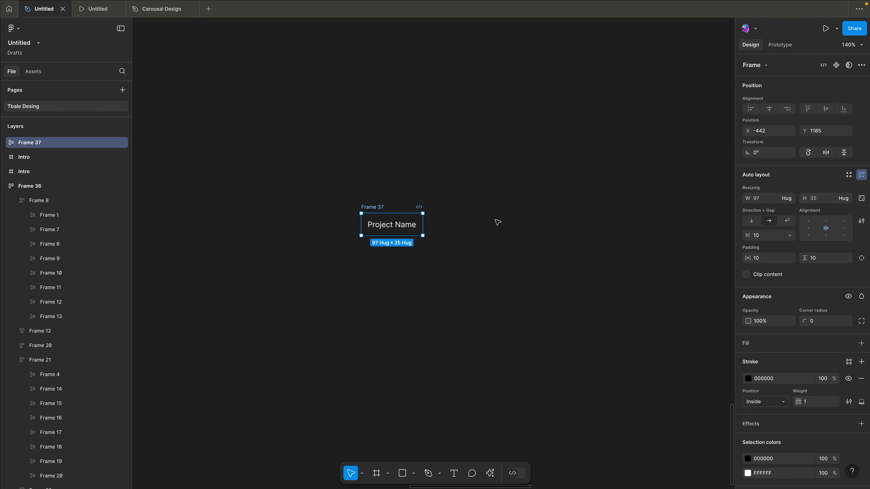
pyautogui.click(748, 379)
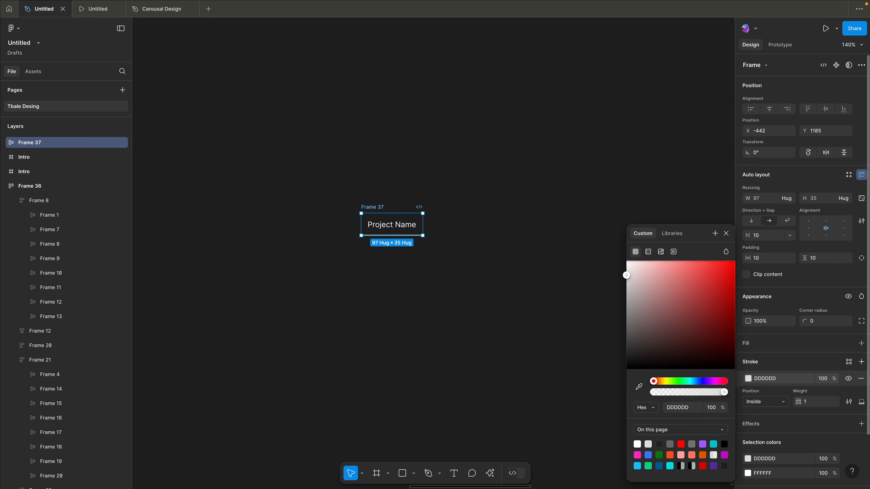
pyautogui.click(479, 271)
pyautogui.click(373, 210)
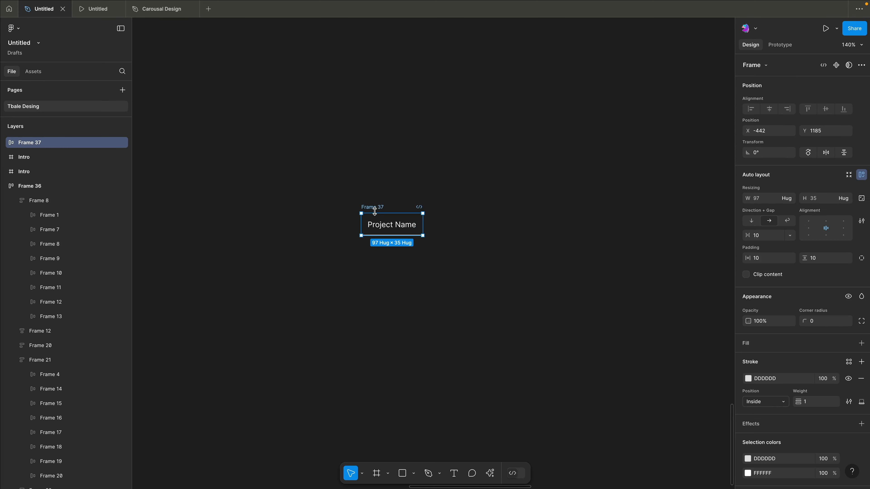
# - Duplicate the header cell and place the copy directly beneath the original
pyautogui.click(466, 176)
pyautogui.click(364, 209)
pyautogui.click(407, 198)
pyautogui.click(381, 207)
pyautogui.click(465, 185)
pyautogui.click(361, 210)
pyautogui.hotkey('ctrl', 'd')
pyautogui.press('Escape')
pyautogui.moveTo(457, 207); pyautogui.dragTo(374, 241)
# - Set the duplicated cell's text to Medium weight and font size 14
pyautogui.doubleClick(398, 260)
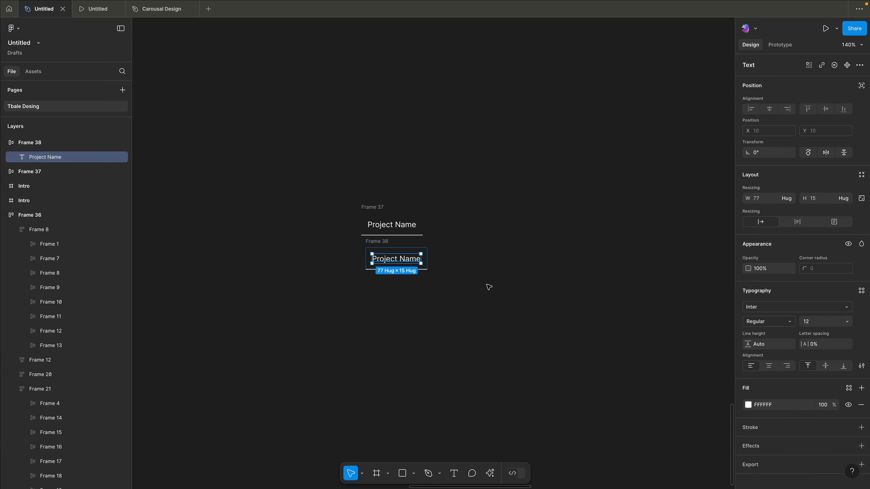
pyautogui.click(792, 323)
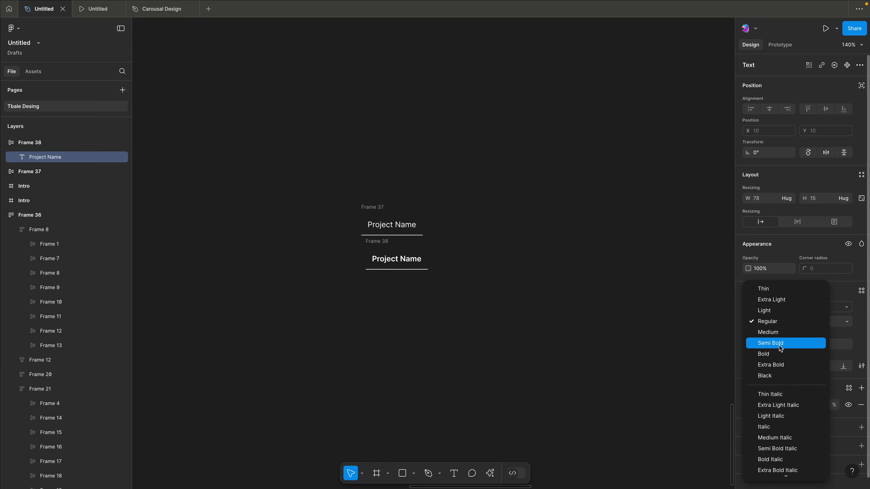
pyautogui.click(781, 333)
pyautogui.click(490, 303)
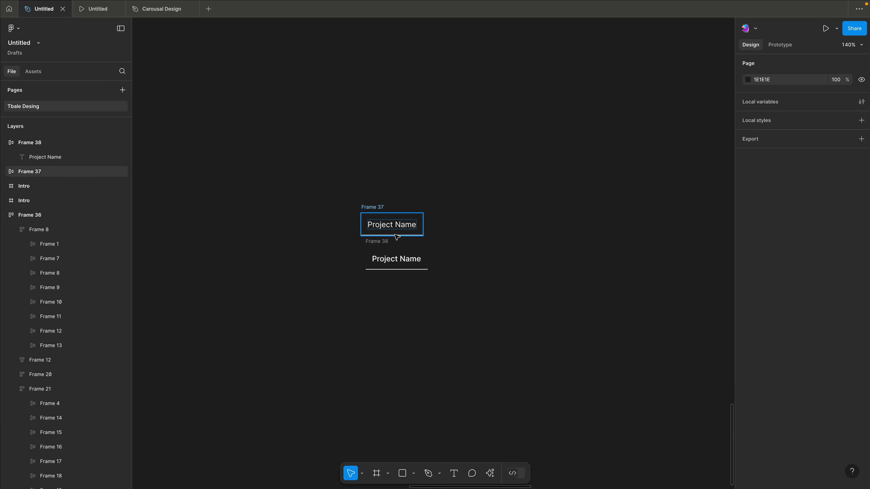
pyautogui.click(396, 259)
pyautogui.click(848, 322)
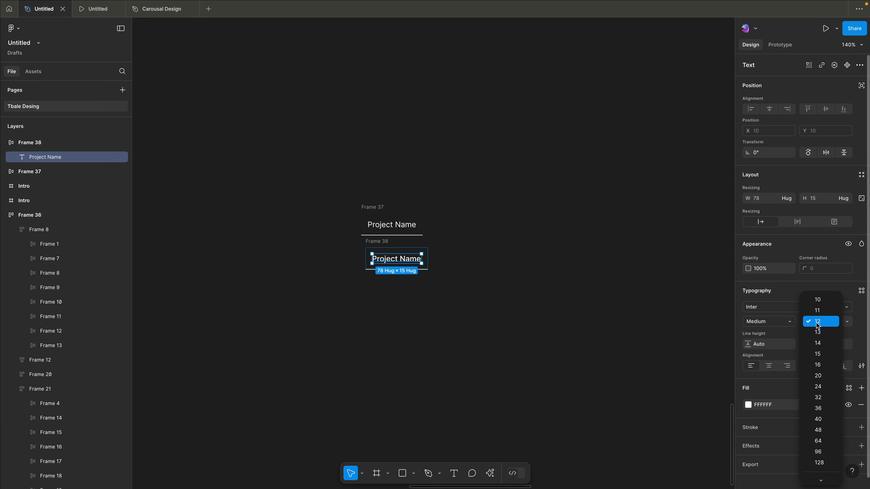
pyautogui.click(818, 343)
pyautogui.click(495, 272)
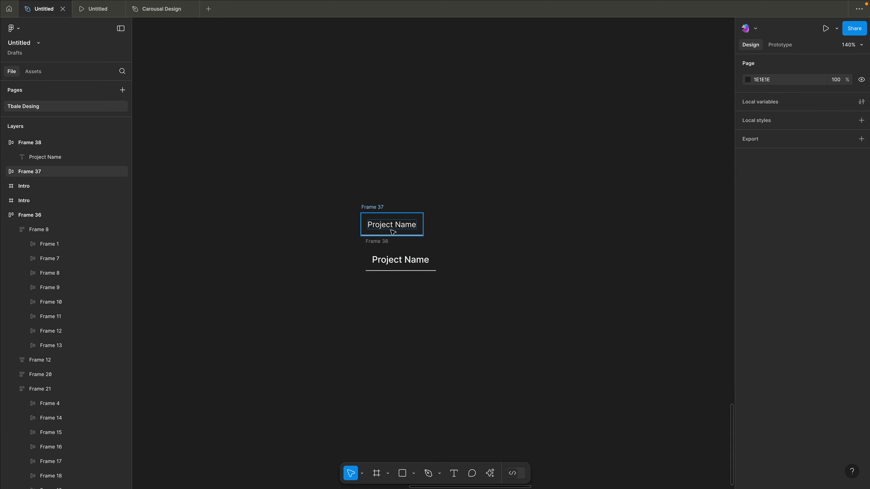
# - Combine the header cell and its duplicate into one vertical auto layout column frame
pyautogui.click(381, 214)
pyautogui.keyDown('shift'); pyautogui.click(374, 244); pyautogui.keyUp('shift')
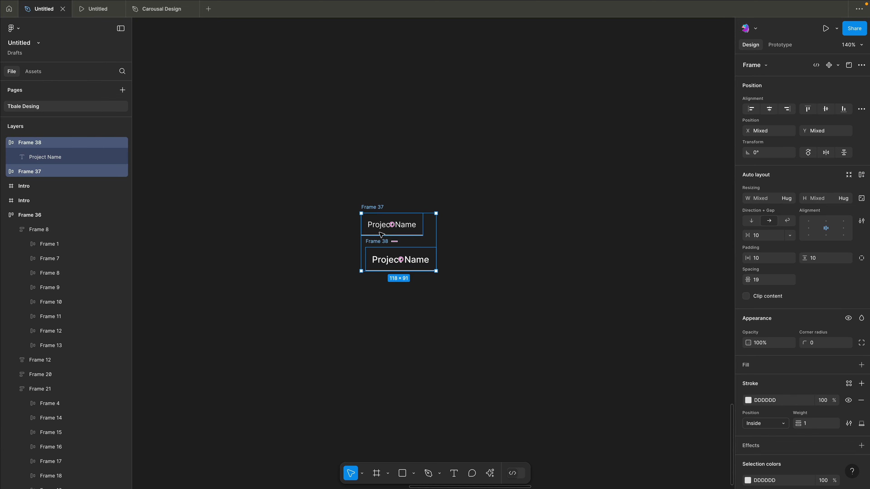
pyautogui.click(476, 247)
pyautogui.click(372, 244)
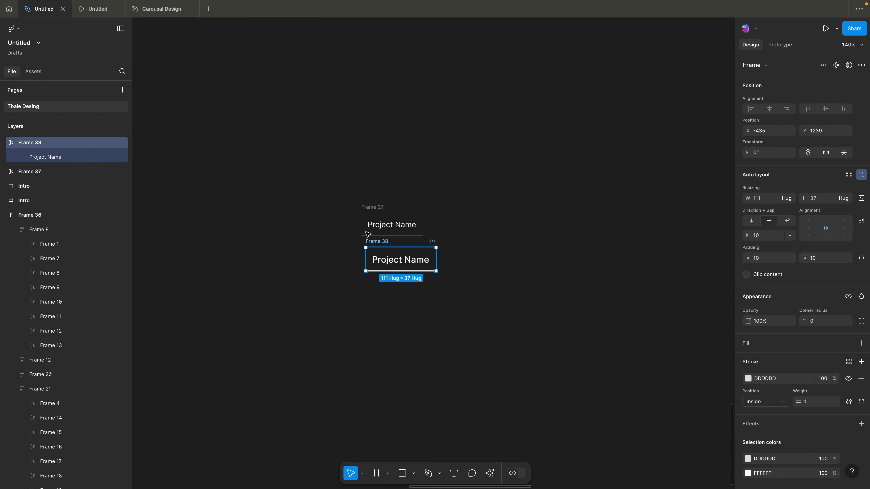
pyautogui.keyDown('shift'); pyautogui.click(366, 209); pyautogui.keyUp('shift')
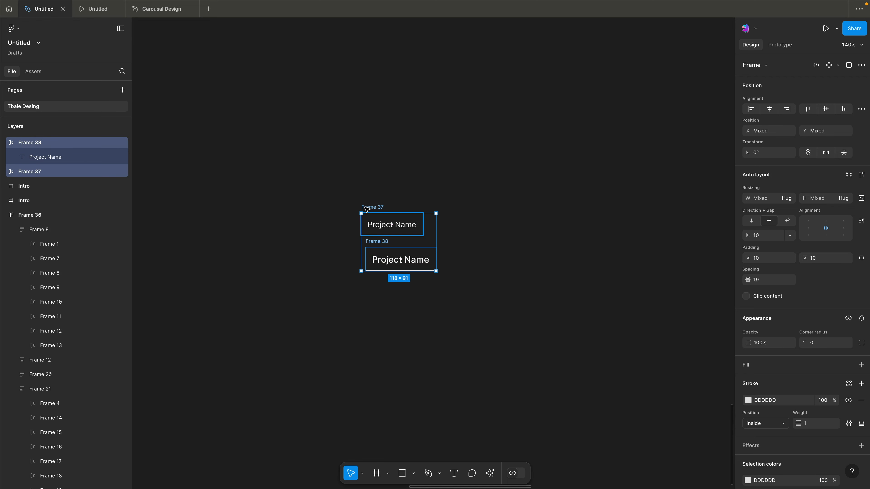
pyautogui.hotkey('shift', 'a')
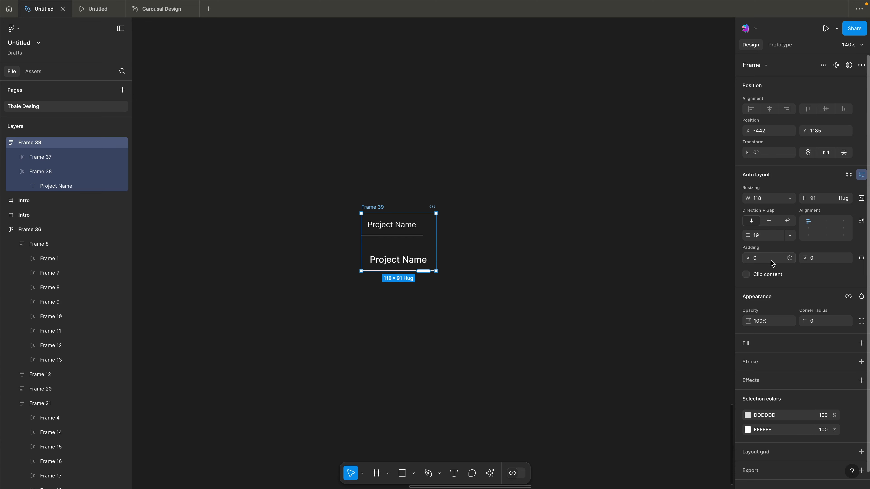
# - Set the vertical gap between the two cells in the column frame to 0
pyautogui.click(768, 238)
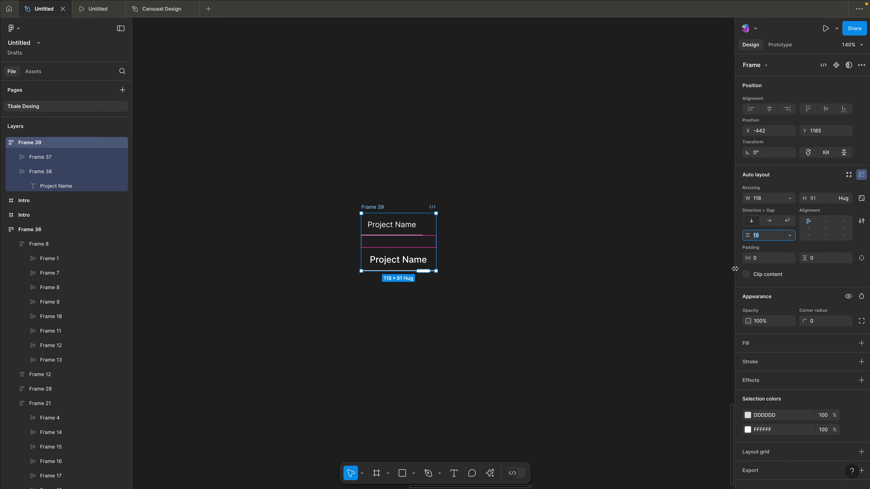
pyautogui.press('Return')
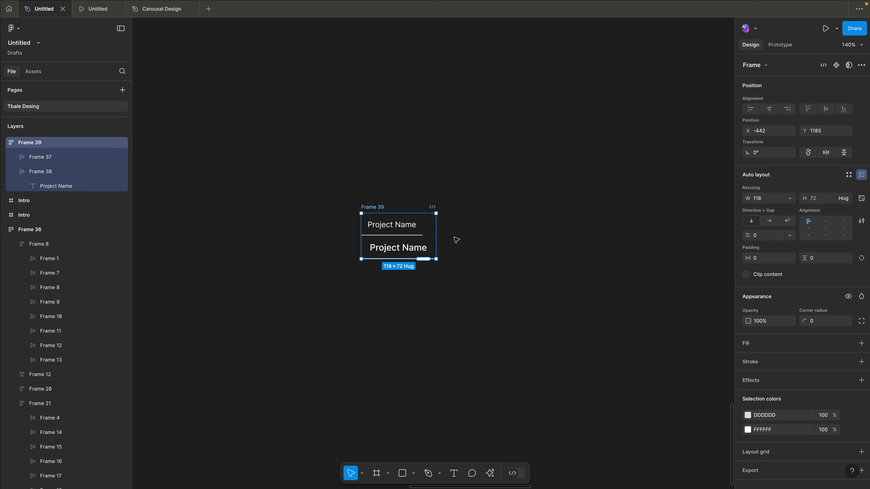
pyautogui.click(448, 241)
pyautogui.click(375, 207)
pyautogui.click(411, 226)
pyautogui.keyDown('shift'); pyautogui.click(418, 247); pyautogui.keyUp('shift')
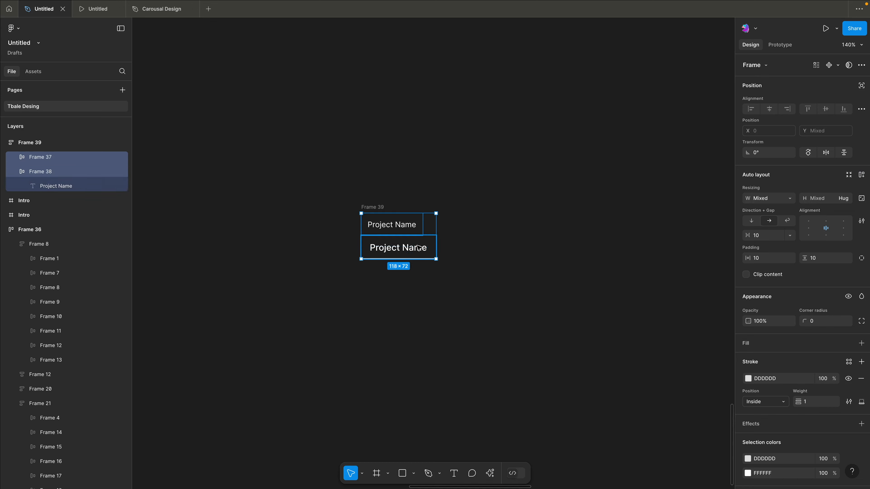
pyautogui.click(492, 211)
pyautogui.click(410, 226)
pyautogui.click(377, 207)
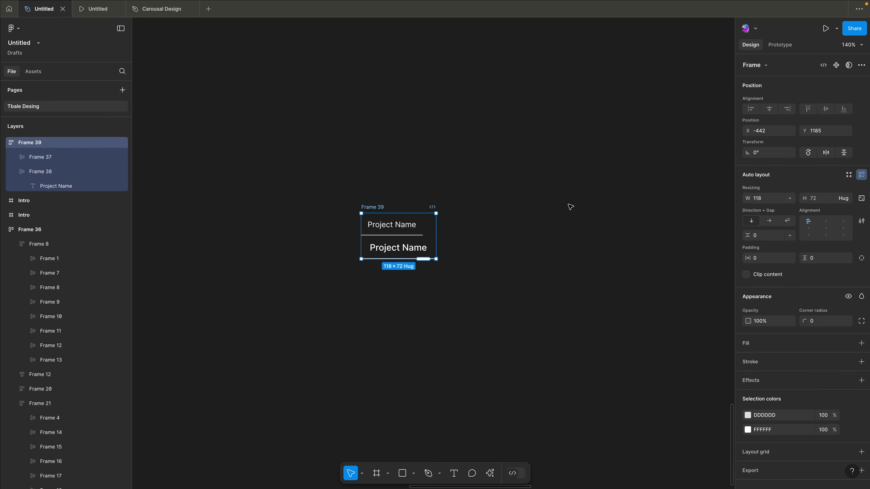
pyautogui.click(571, 207)
pyautogui.click(394, 225)
pyautogui.click(402, 238)
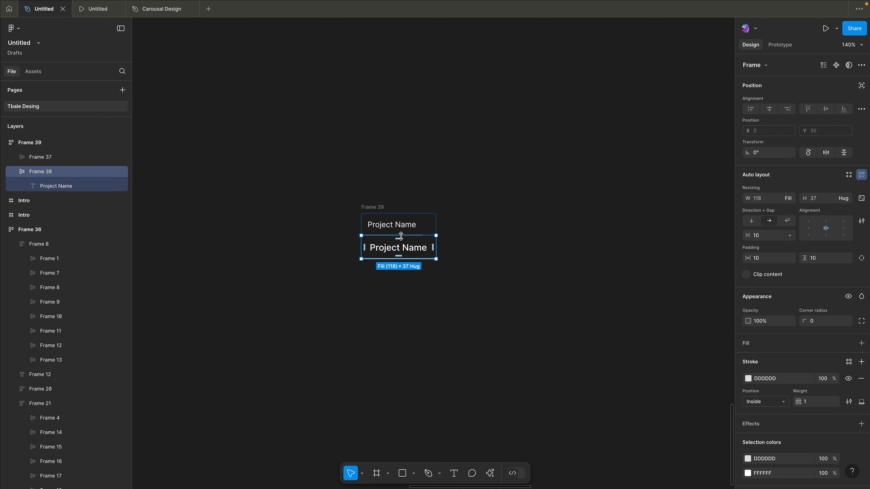
pyautogui.click(379, 208)
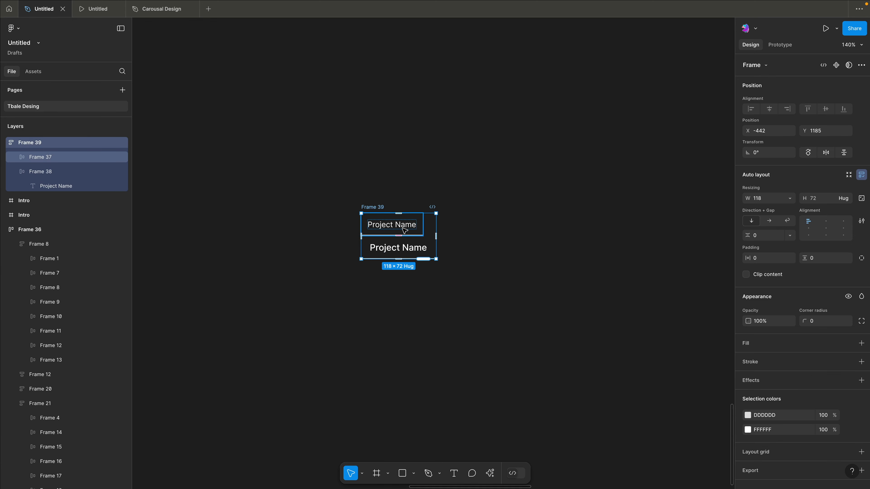
pyautogui.click(437, 206)
# - Set the upper header cell's width to Fill container within the column frame
pyautogui.click(408, 224)
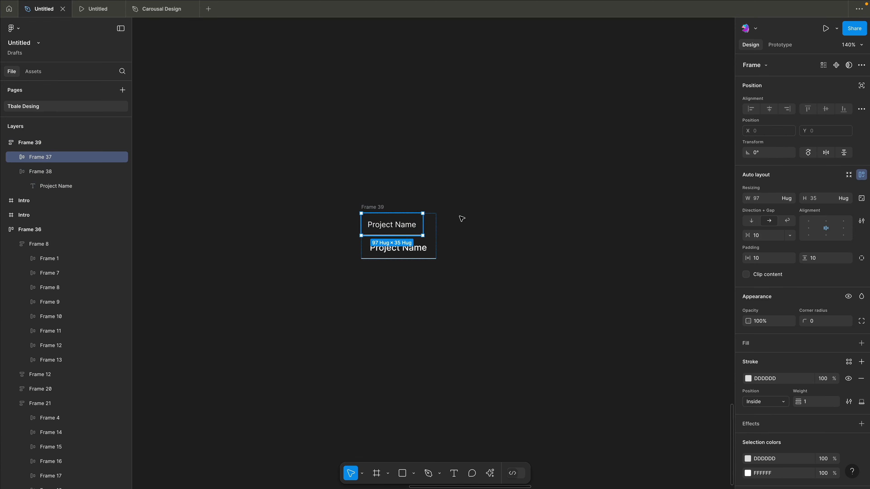
pyautogui.click(790, 198)
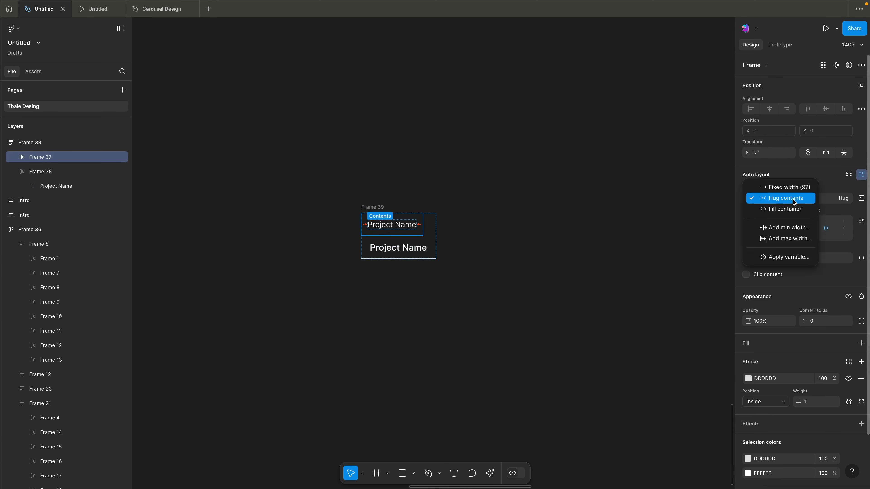
pyautogui.click(772, 208)
pyautogui.click(557, 209)
# - Set the lower cell's width to Fill container and resize the column frame to about 133 wide
pyautogui.click(420, 244)
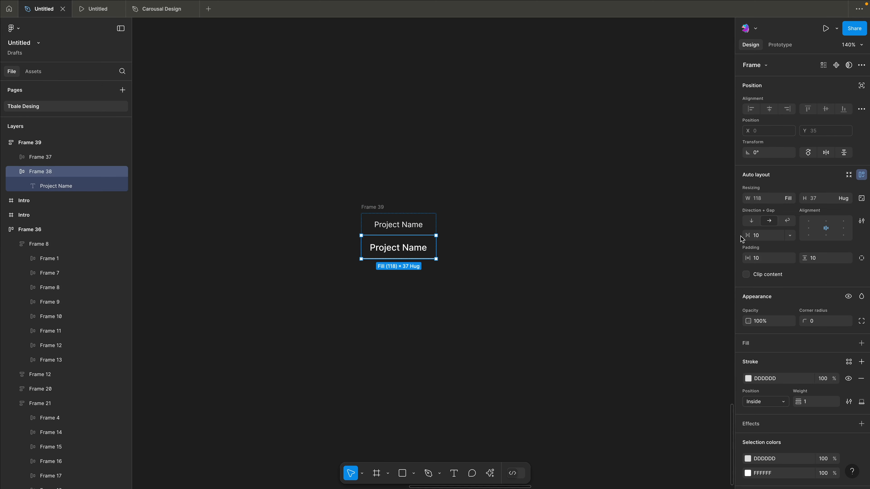
pyautogui.click(442, 223)
pyautogui.click(416, 225)
pyautogui.click(368, 204)
pyautogui.click(370, 207)
pyautogui.moveTo(436, 231); pyautogui.dragTo(502, 235)
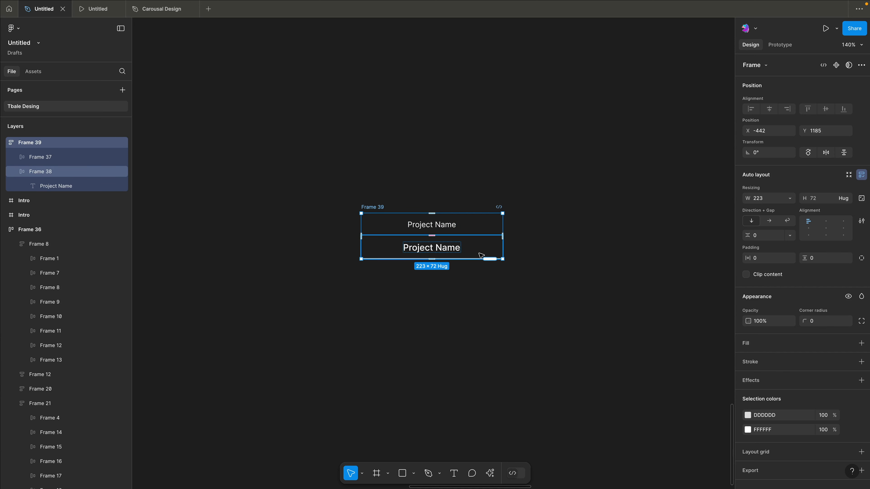
pyautogui.moveTo(501, 231); pyautogui.dragTo(445, 233)
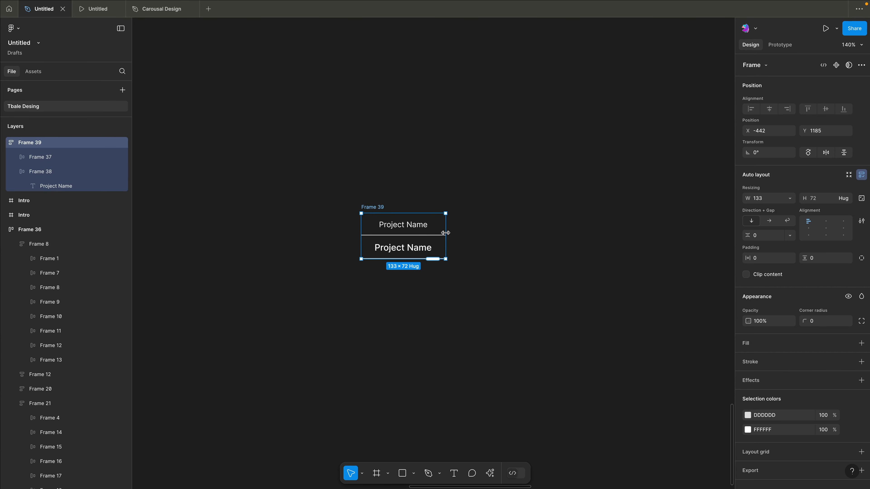
pyautogui.click(529, 196)
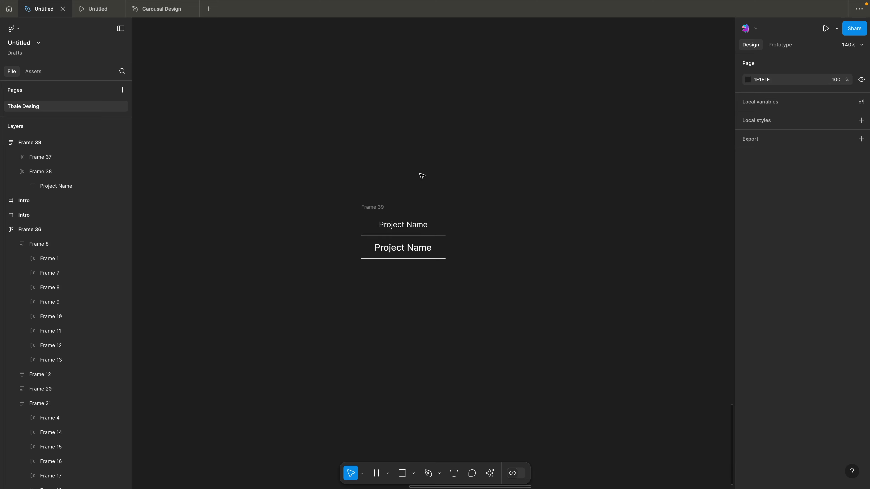
# - Duplicate the Project Name column frame beside the original and change the copy's header text to "Status"
pyautogui.click(393, 219)
pyautogui.click(382, 208)
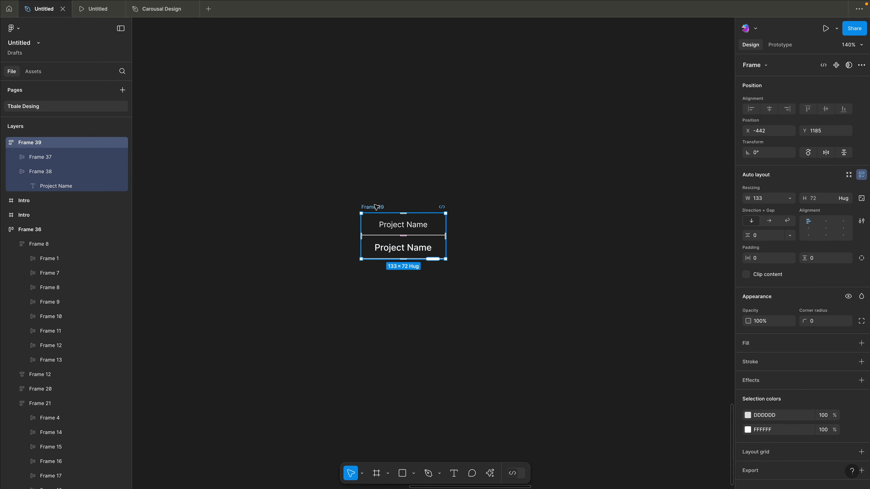
pyautogui.click(445, 173)
pyautogui.click(374, 207)
pyautogui.write('S')
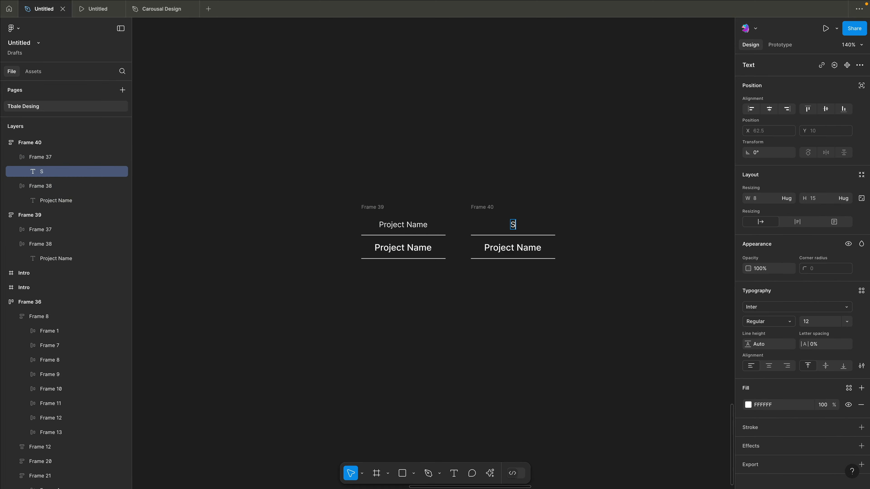
pyautogui.write('tatus')
pyautogui.hscroll(2, 632, 195)
pyautogui.press('Escape')
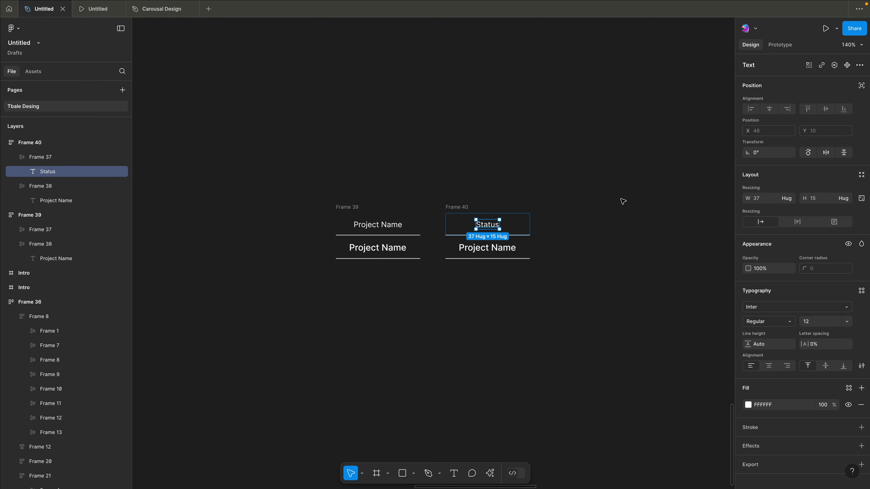
# - Add a standalone text reading "In Progress" on the empty canvas below the Status column
pyautogui.click(497, 254)
pyautogui.click(508, 319)
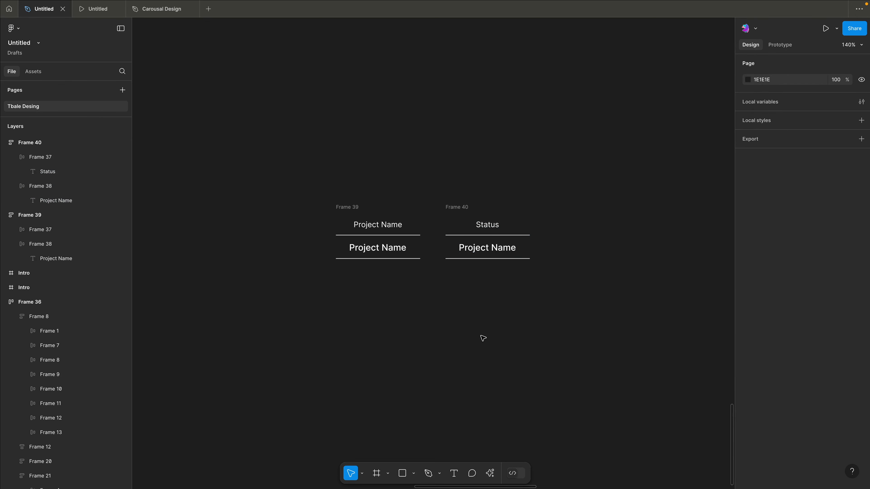
pyautogui.press('t')
pyautogui.click(479, 345)
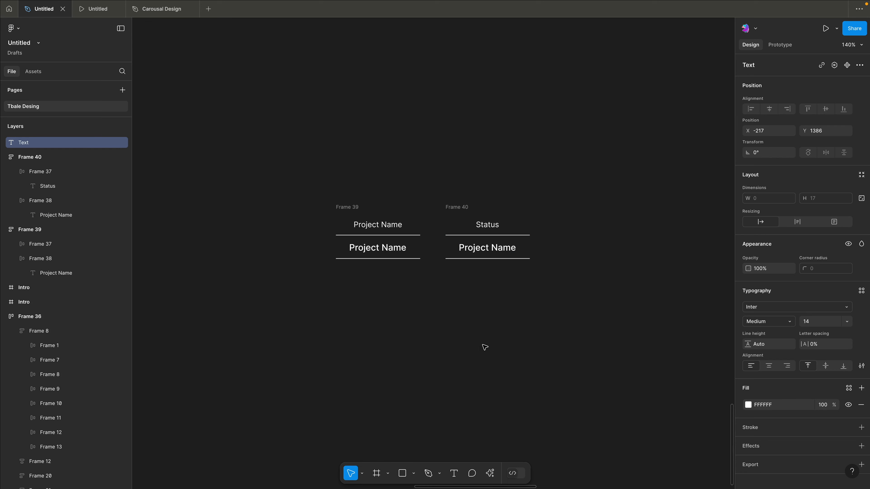
pyautogui.write('In Progress')
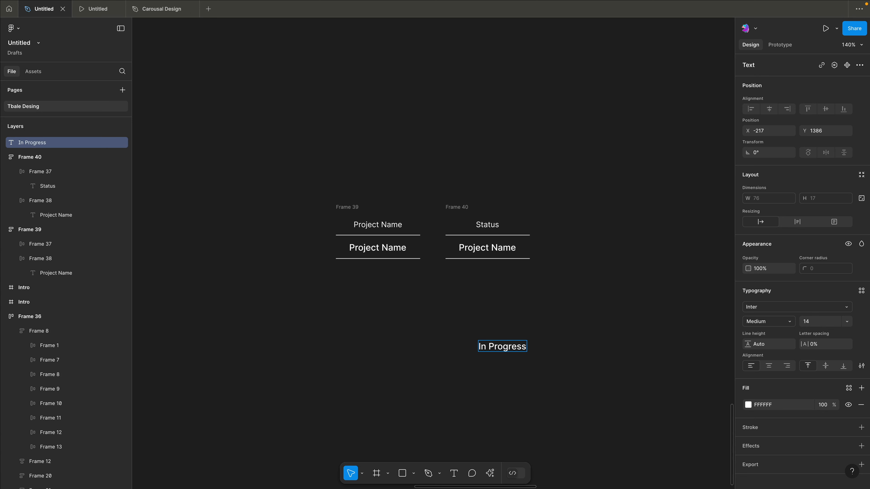
pyautogui.click(546, 311)
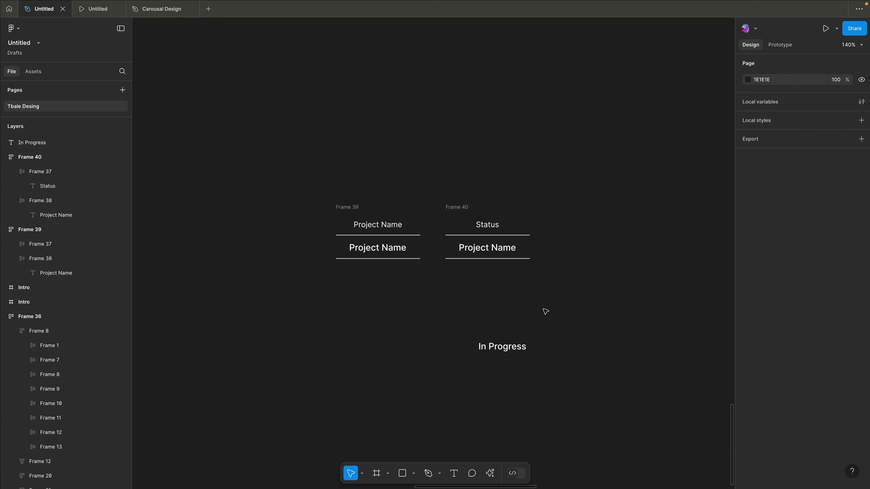
# - Wrap the In Progress text in an auto layout frame with vertical padding 4
pyautogui.click(515, 352)
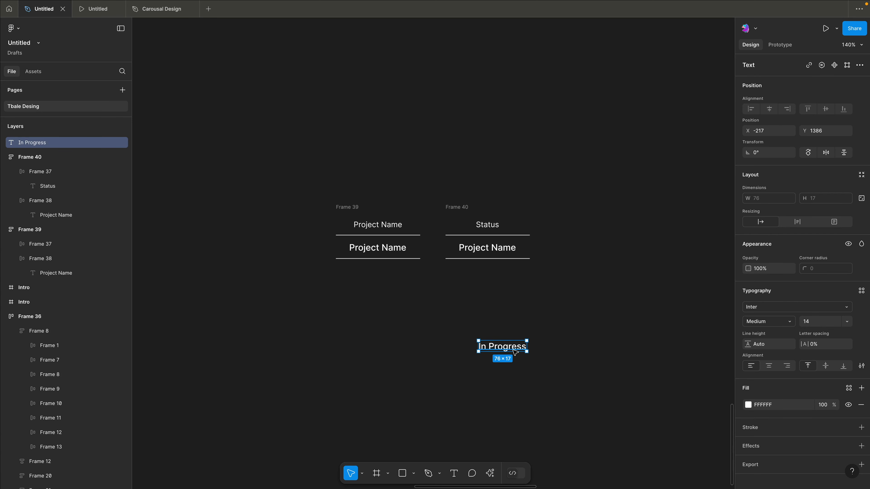
pyautogui.hotkey('shift', 'a')
pyautogui.click(826, 260)
pyautogui.write('4')
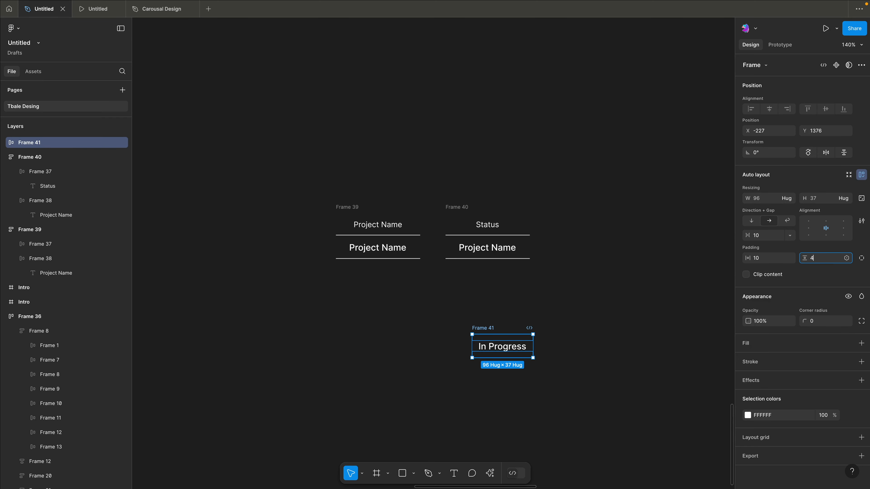
pyautogui.press('Return')
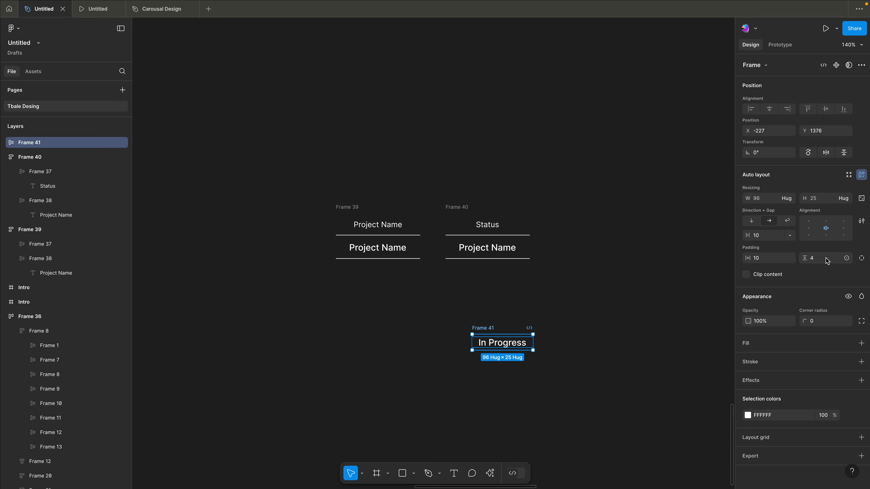
# - Give the In Progress frame a corner radius of 20 and an orange F24E1E fill
pyautogui.click(824, 323)
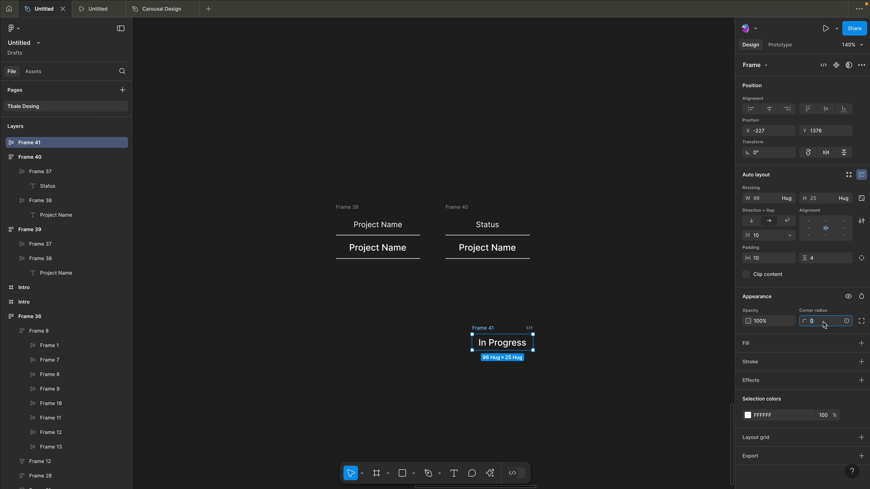
pyautogui.write('20')
pyautogui.press('Return')
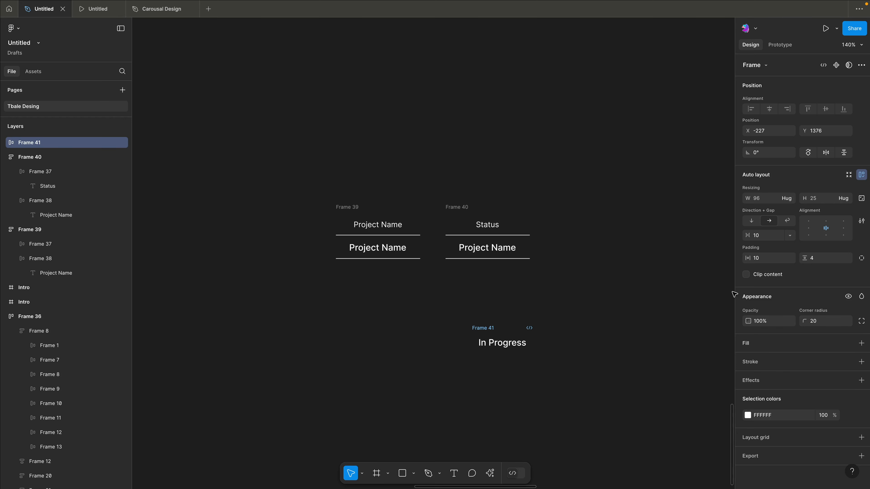
pyautogui.click(747, 344)
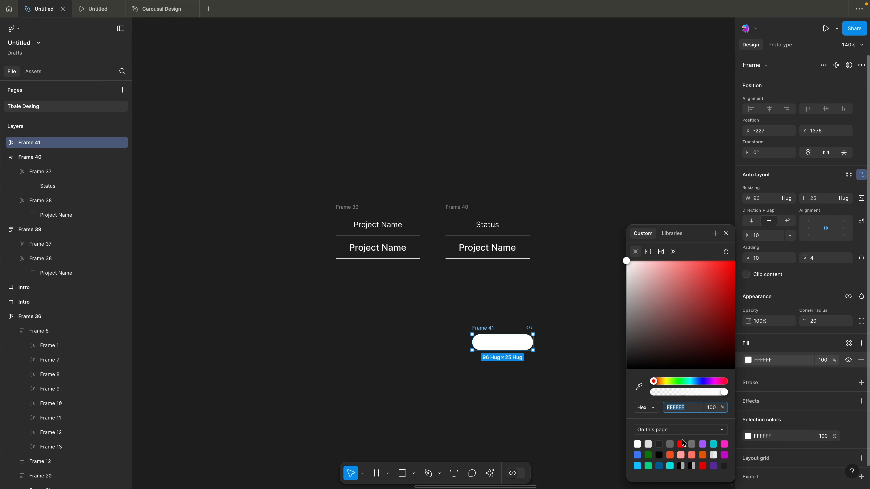
pyautogui.click(670, 455)
pyautogui.click(583, 412)
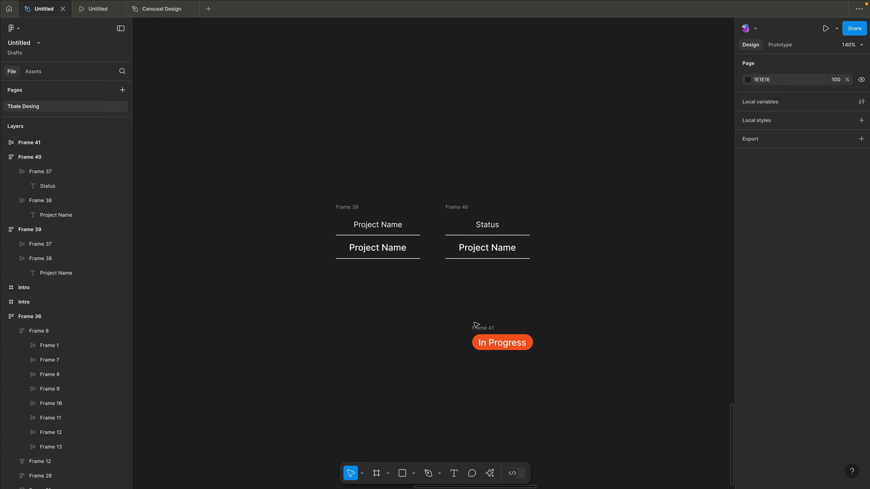
# - Duplicate the In Progress badge beside the original and change the copy's text to "Completed"
pyautogui.click(492, 332)
pyautogui.moveTo(492, 331); pyautogui.dragTo(578, 331)
pyautogui.click(569, 301)
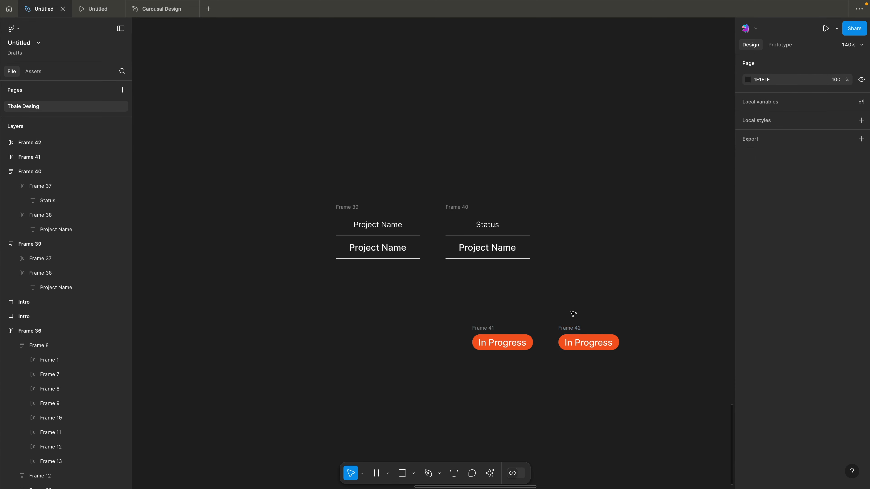
pyautogui.doubleClick(582, 339)
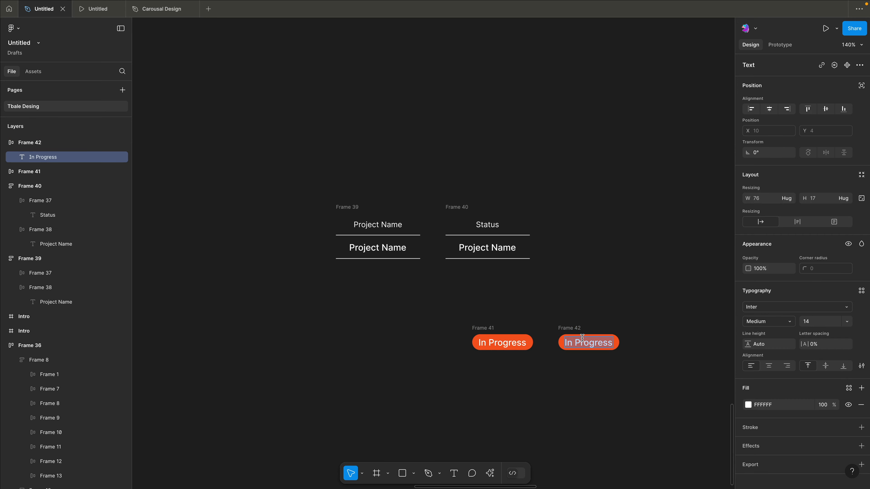
pyautogui.write('Completed')
pyautogui.click(627, 371)
# - Change the Completed badge's fill to green 10740C
pyautogui.click(578, 329)
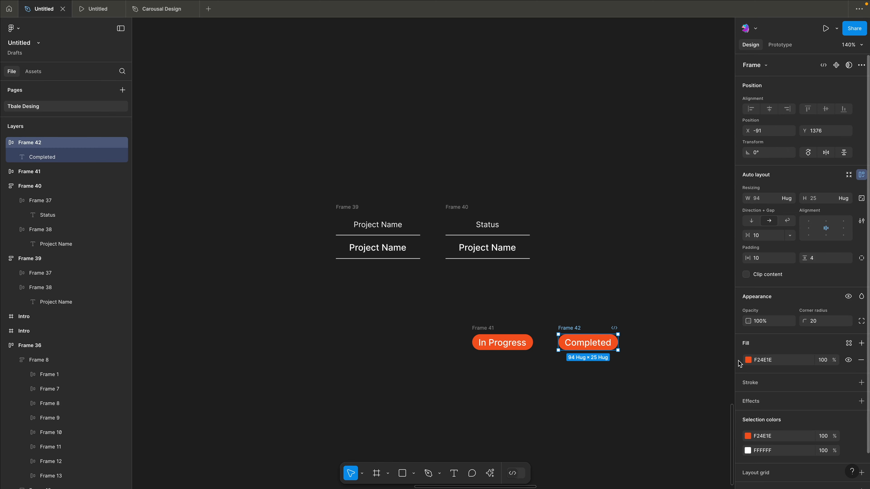
pyautogui.click(748, 361)
pyautogui.click(659, 455)
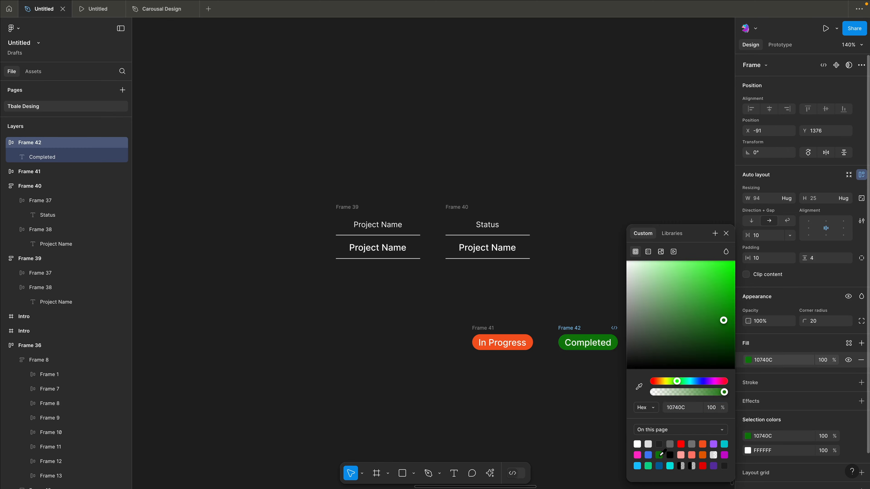
pyautogui.click(552, 435)
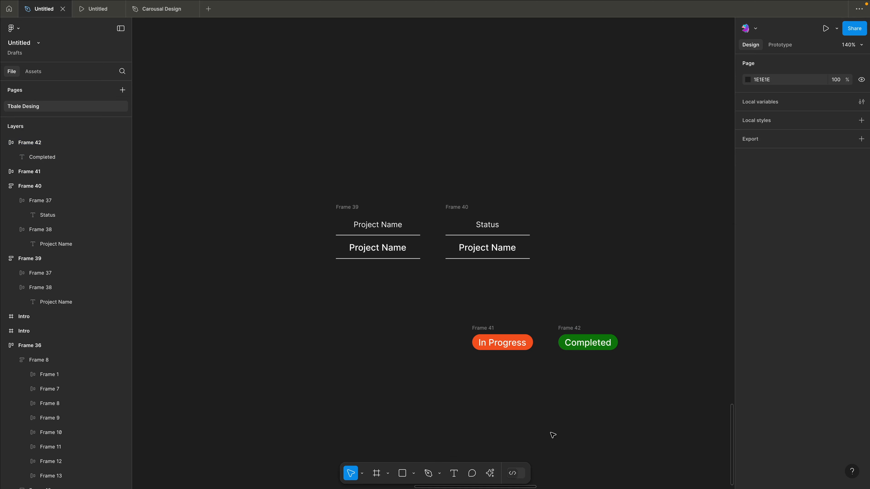
# - Duplicate the Completed badge beside the original and change the copy's text to "Rejected"
pyautogui.click(578, 330)
pyautogui.hotkey('ctrl', 'd')
pyautogui.click(603, 287)
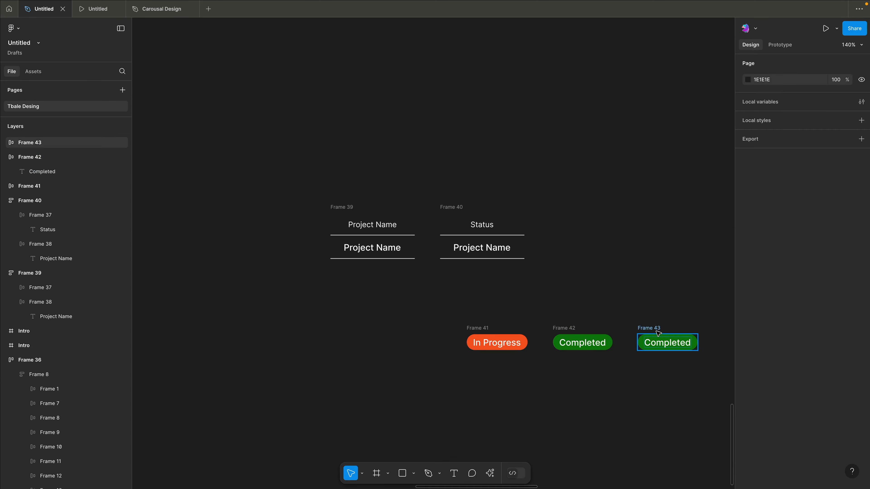
pyautogui.doubleClick(657, 340)
pyautogui.write('Rejected')
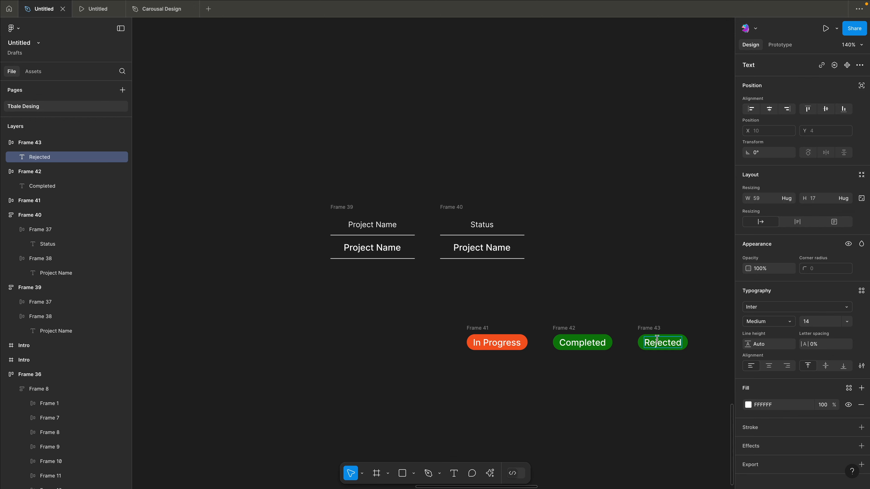
pyautogui.press('Escape')
# - Change the Rejected badge's fill to the red from the page's colors
pyautogui.click(656, 328)
pyautogui.click(661, 320)
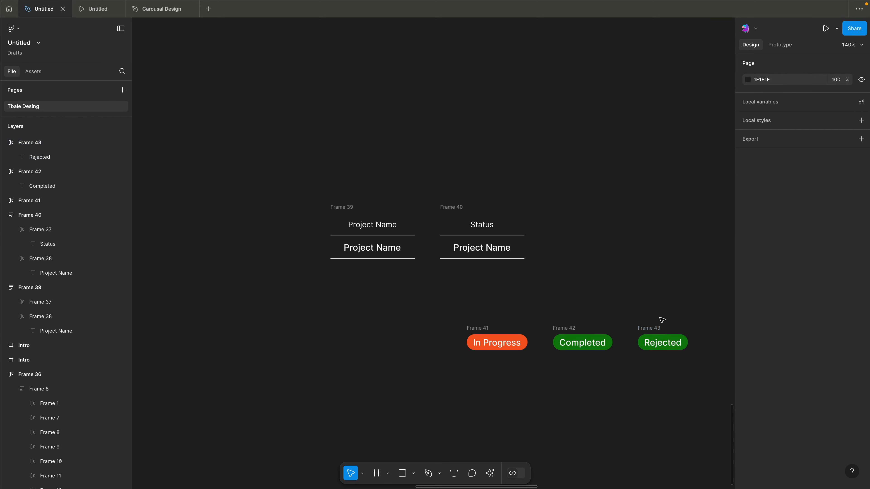
pyautogui.click(655, 328)
pyautogui.click(750, 361)
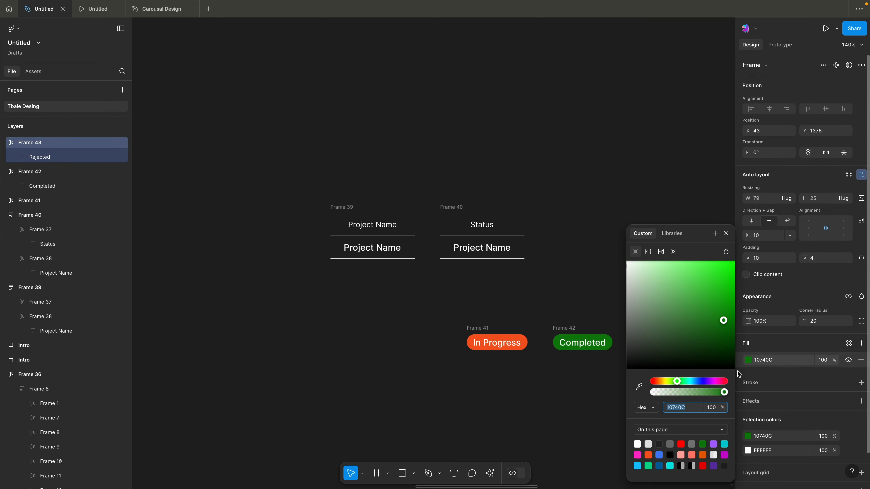
pyautogui.click(681, 444)
pyautogui.click(553, 291)
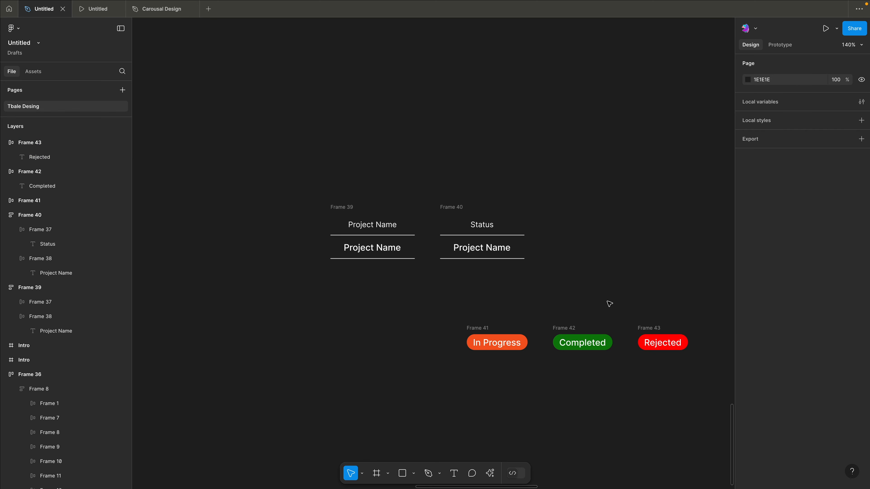
# - Move the In Progress badge into the Status column's body cell and delete that cell's Project Name text
pyautogui.click(647, 327)
pyautogui.click(516, 311)
pyautogui.click(489, 249)
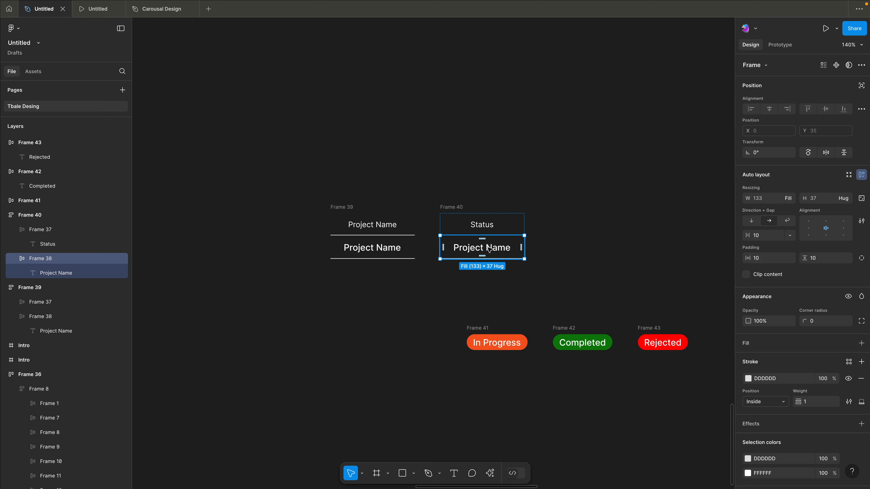
pyautogui.click(502, 307)
pyautogui.moveTo(480, 328); pyautogui.dragTo(459, 253)
pyautogui.click(508, 255)
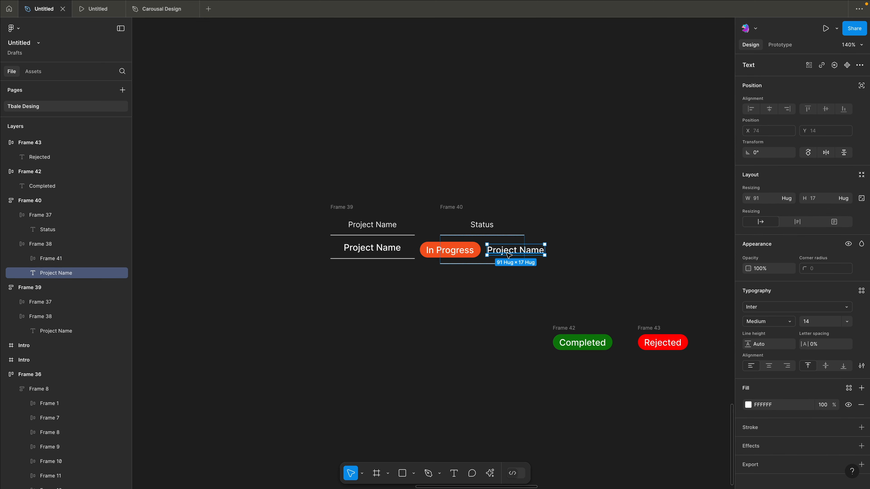
pyautogui.press('Delete')
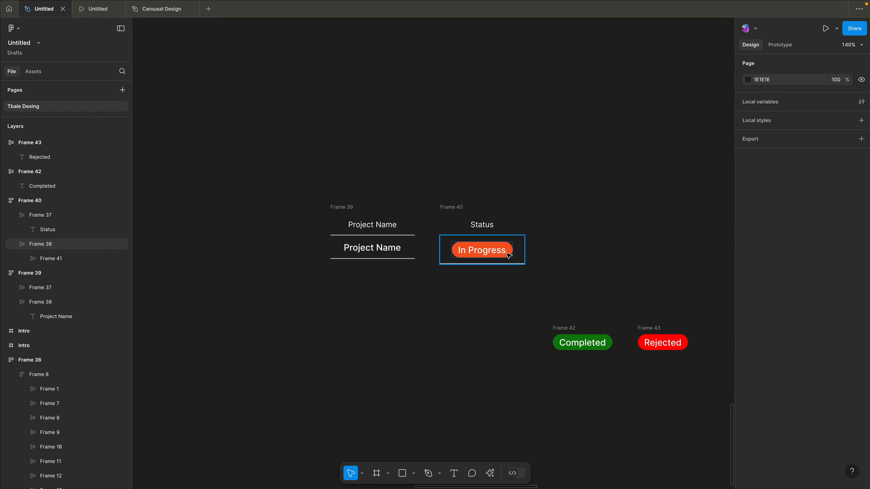
# - Duplicate the In Progress cell twice within the Status column to make three body cells
pyautogui.click(516, 249)
pyautogui.click(579, 317)
pyautogui.click(501, 259)
pyautogui.click(592, 258)
pyautogui.click(495, 243)
pyautogui.press('super+d')
pyautogui.press('super+d')
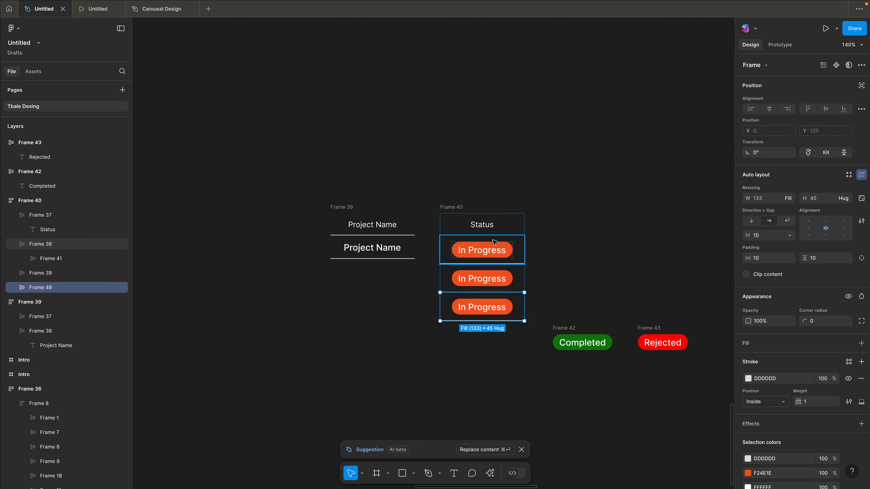
# - Move the Completed badge into the second body cell of the Status column and delete that cell's In Progress badge
pyautogui.click(580, 277)
pyautogui.moveTo(579, 343); pyautogui.dragTo(519, 281)
pyautogui.click(475, 279)
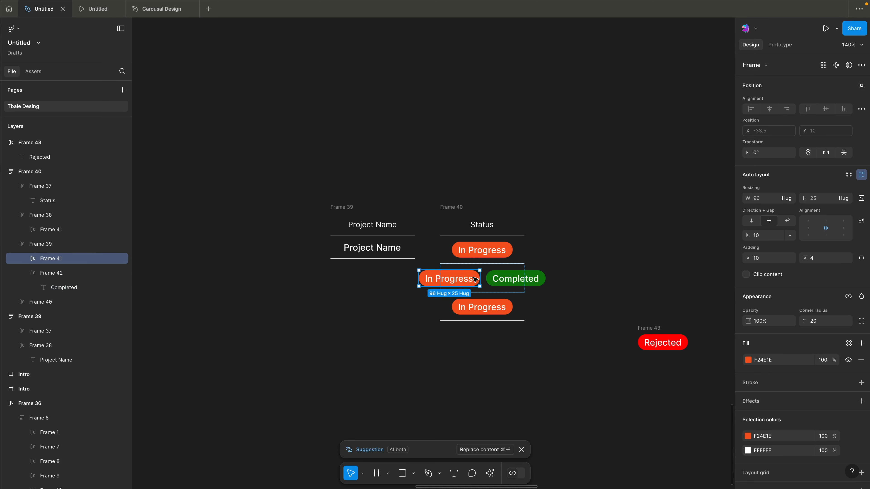
pyautogui.press('Delete')
# - Move the Rejected badge into the third body cell of the Status column and delete that cell's In Progress badge
pyautogui.moveTo(646, 341); pyautogui.dragTo(515, 301)
pyautogui.click(478, 310)
pyautogui.press('Delete')
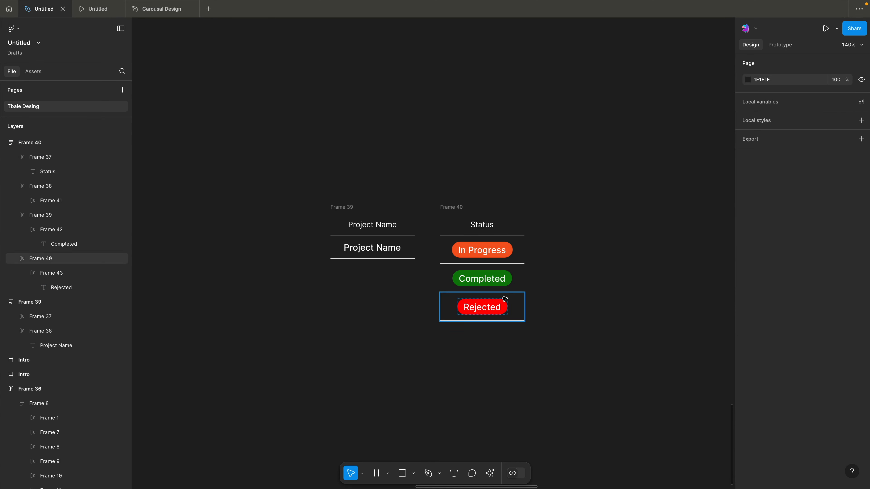
# - Set the auto layout alignment of the three Status body cells to left so their badges line up
pyautogui.click(499, 279)
pyautogui.keyDown('shift'); pyautogui.click(483, 307); pyautogui.keyUp('shift')
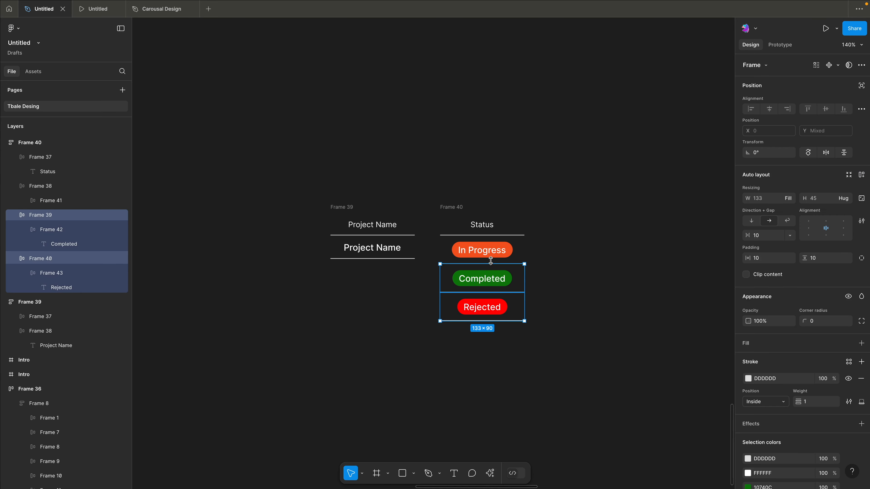
pyautogui.keyDown('shift'); pyautogui.click(494, 255); pyautogui.keyUp('shift')
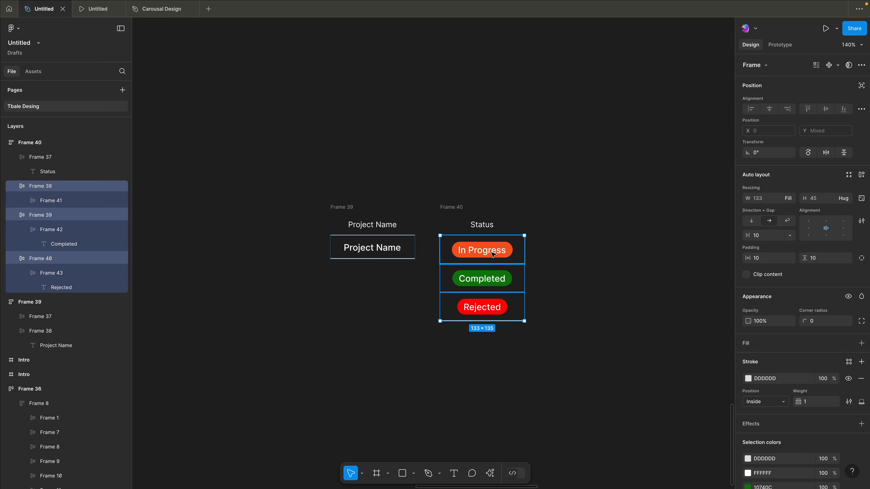
pyautogui.click(810, 228)
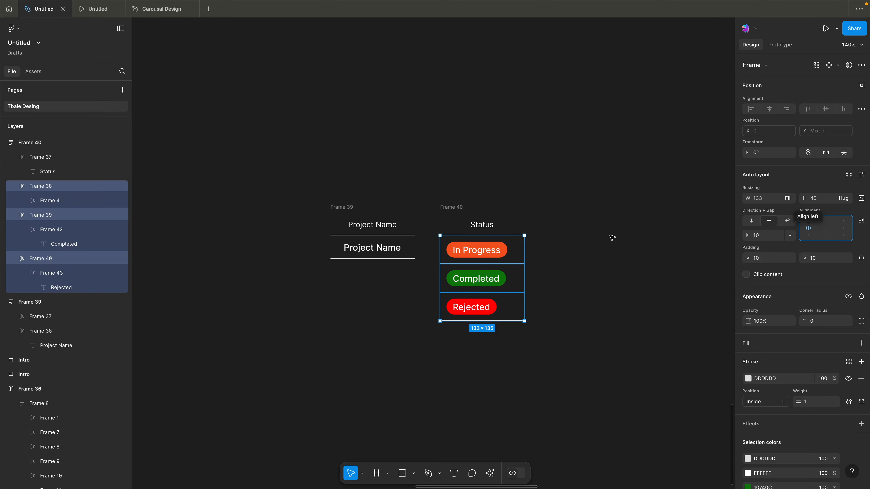
# - Duplicate the Project Name body cell twice within the Project Name column
pyautogui.click(417, 233)
pyautogui.click(386, 248)
pyautogui.hotkey('ctrl', 'd')
pyautogui.hotkey('ctrl', 'd')
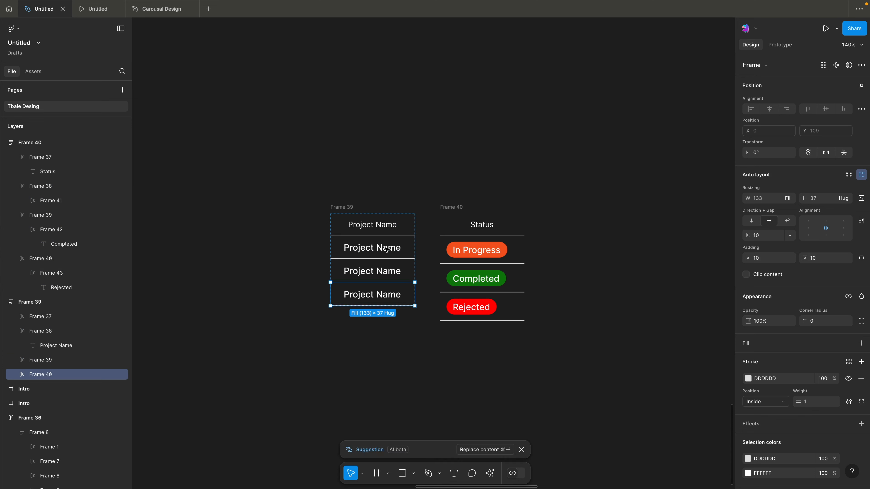
# - Compare the heights of the Project Name and Status columns and their body cells
pyautogui.click(457, 208)
pyautogui.keyDown('shift'); pyautogui.click(346, 209); pyautogui.keyUp('shift')
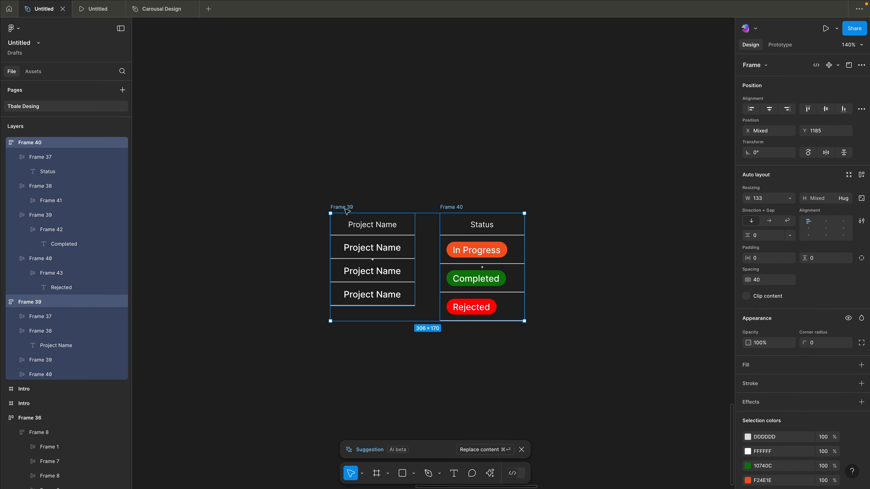
pyautogui.click(383, 177)
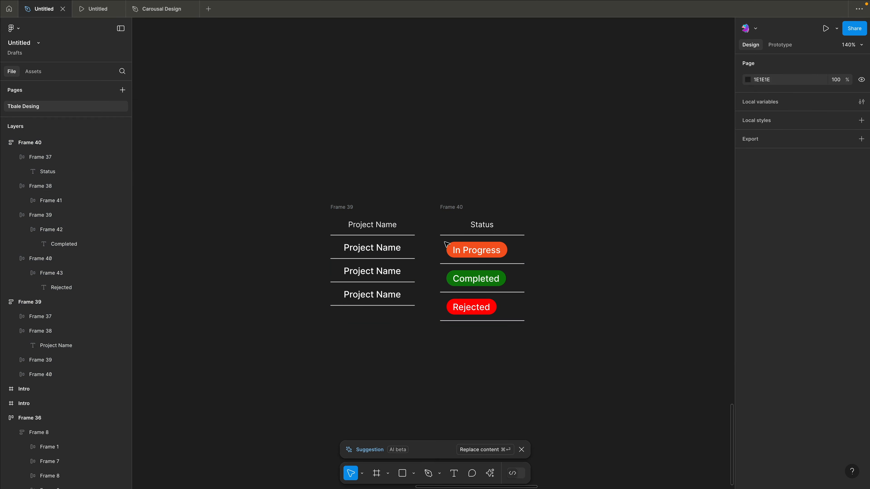
pyautogui.click(474, 265)
pyautogui.click(558, 231)
pyautogui.click(514, 249)
pyautogui.keyDown('shift'); pyautogui.click(517, 281); pyautogui.keyUp('shift')
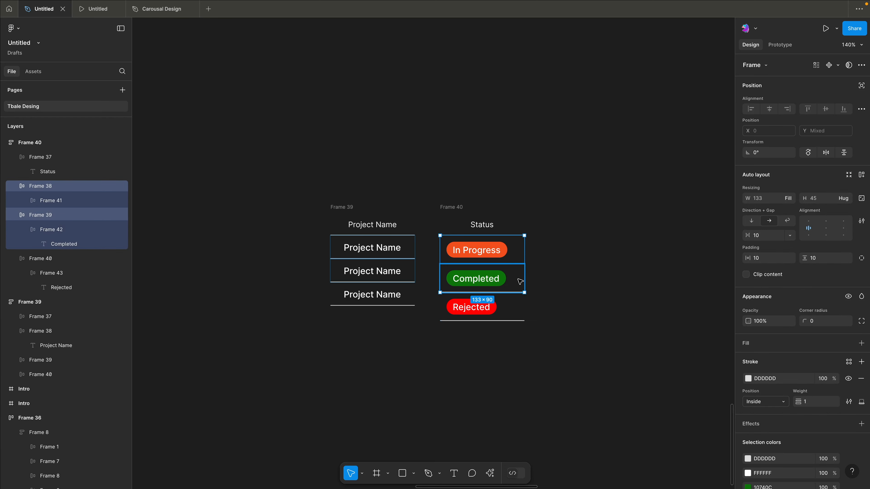
pyautogui.keyDown('shift'); pyautogui.click(514, 308); pyautogui.keyUp('shift')
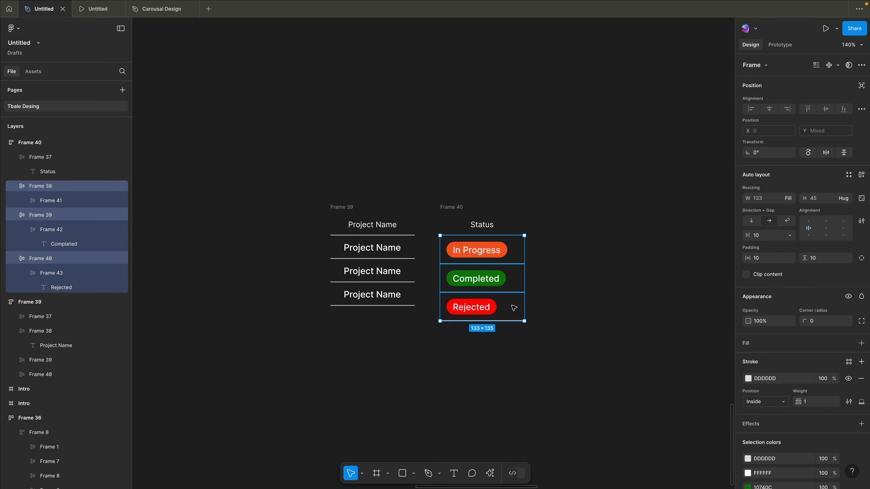
# - Set the vertical padding of the first Project Name body cell to 11.5
pyautogui.click(396, 255)
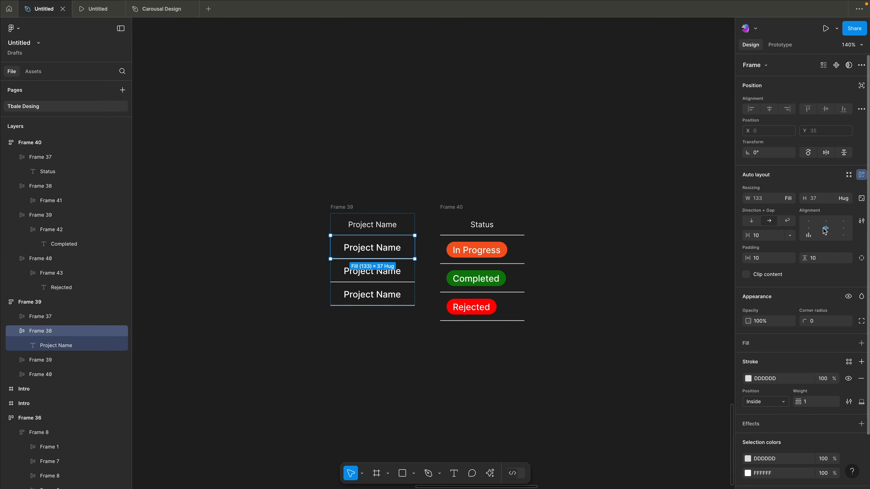
pyautogui.click(824, 261)
pyautogui.press('Up')
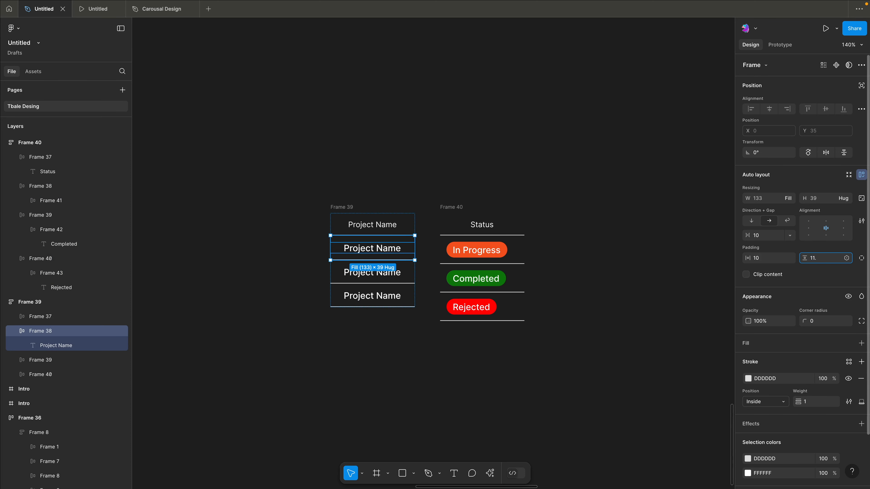
pyautogui.click(652, 248)
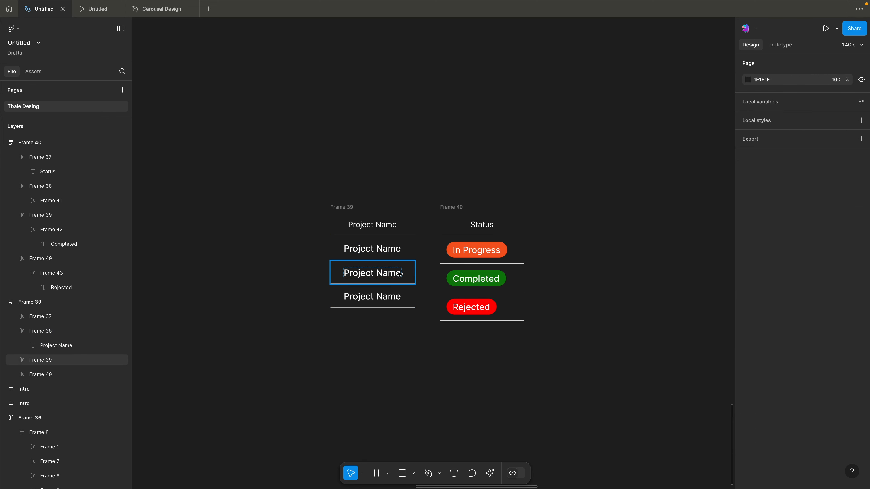
# - Replace the second and third Project Name body cells with two duplicates of the first body cell
pyautogui.click(399, 274)
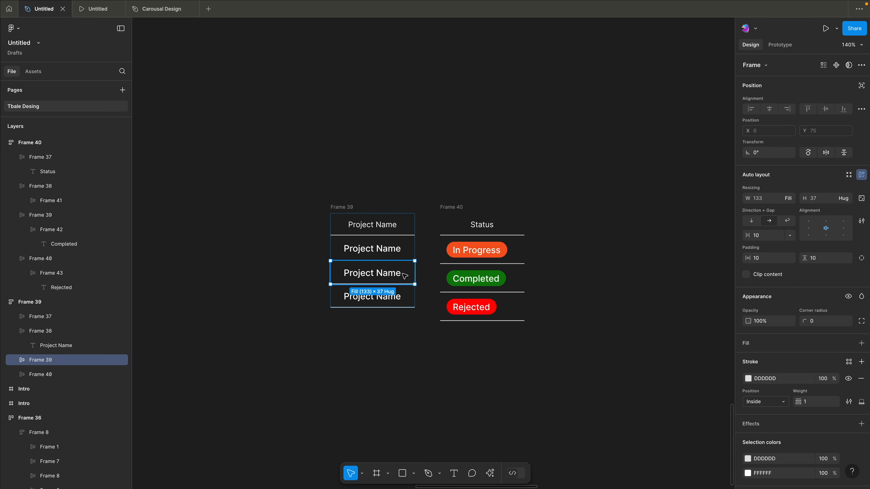
pyautogui.press('Delete')
pyautogui.click(401, 276)
pyautogui.press('Delete')
pyautogui.click(399, 256)
pyautogui.hotkey('ctrl', 'd')
pyautogui.hotkey('ctrl', 'd')
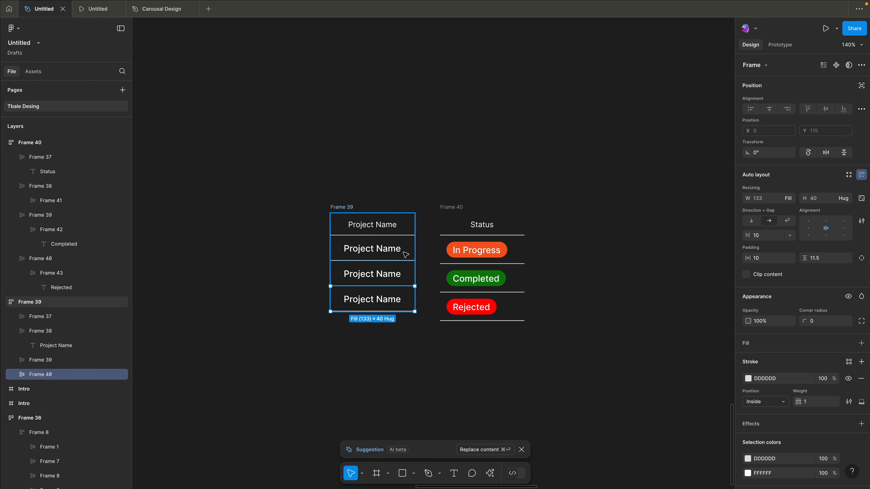
# - Set the vertical padding of the In Progress cell in the Status column to 7.5
pyautogui.click(440, 306)
pyautogui.click(431, 248)
pyautogui.click(443, 250)
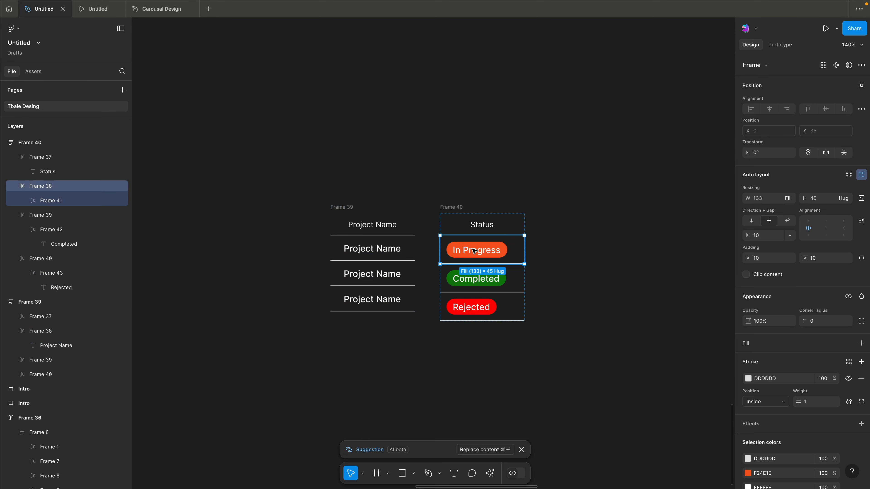
pyautogui.click(822, 260)
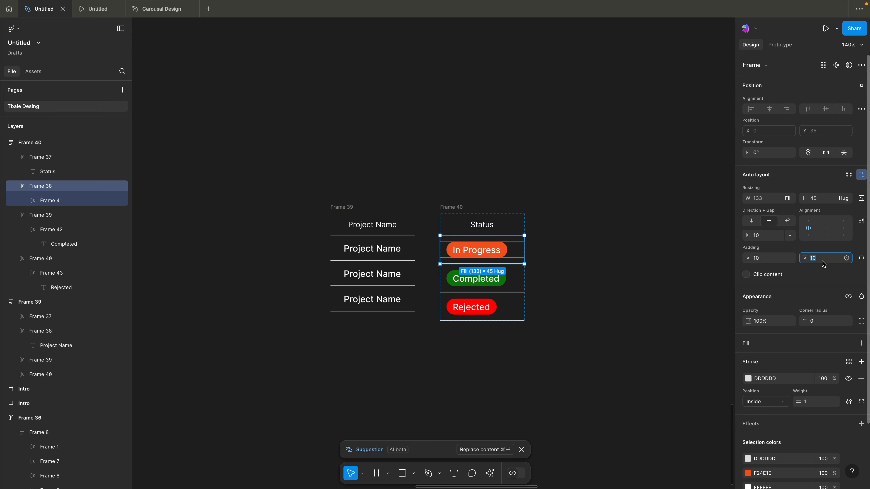
pyautogui.write('8')
pyautogui.press('Return')
pyautogui.press('Down')
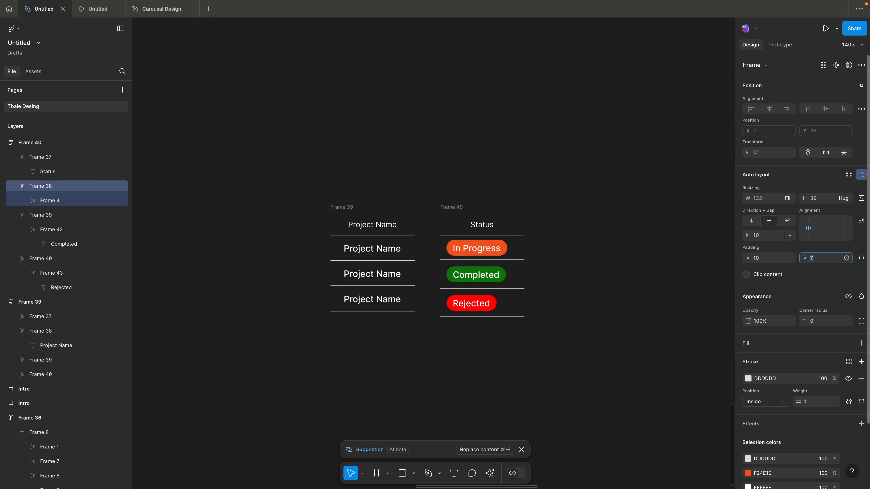
pyautogui.press('Up')
pyautogui.press('Down')
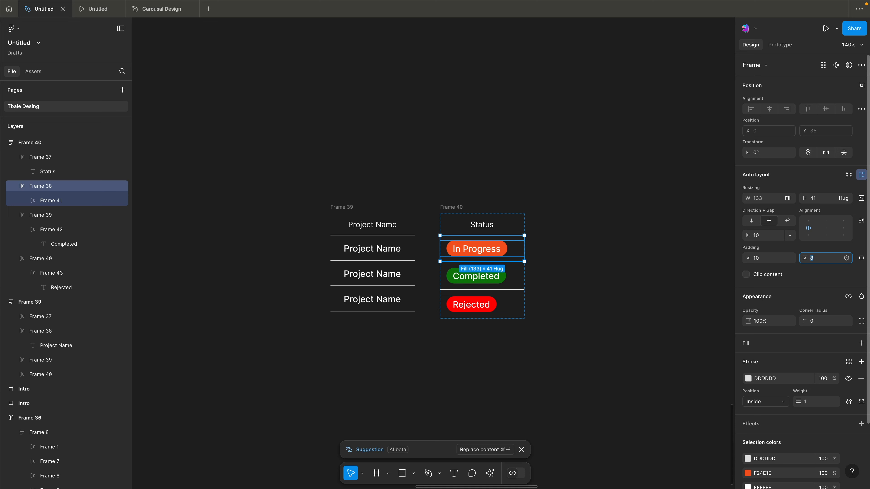
pyautogui.write('7.5')
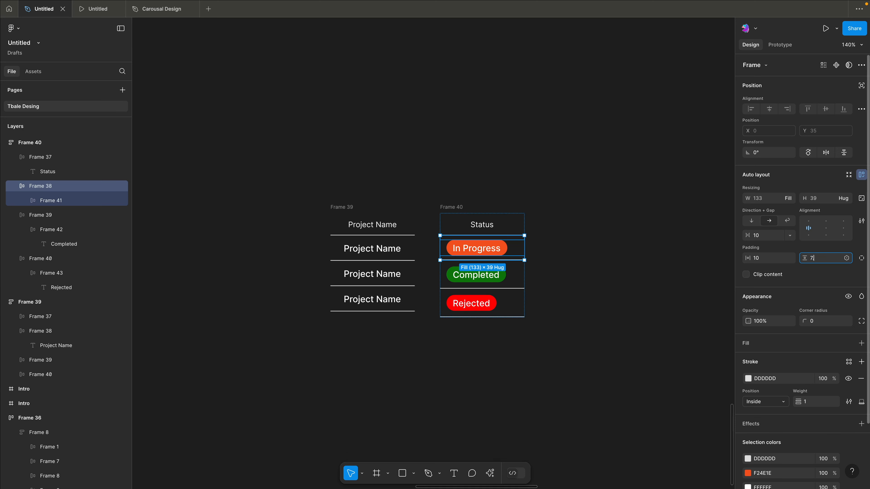
pyautogui.press('Return')
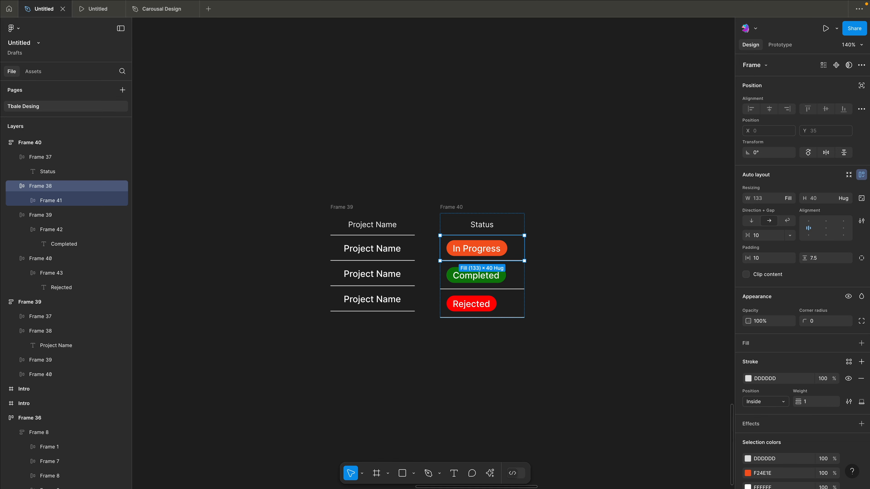
pyautogui.click(598, 255)
# - Move the Completed and Rejected badges out onto the canvas and delete their two emptied Status cells
pyautogui.click(508, 277)
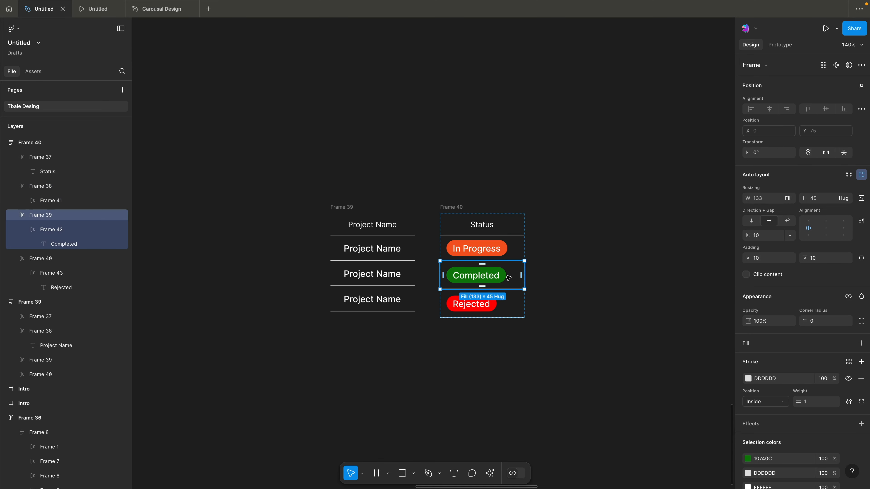
pyautogui.click(483, 279)
pyautogui.moveTo(483, 279); pyautogui.dragTo(534, 369)
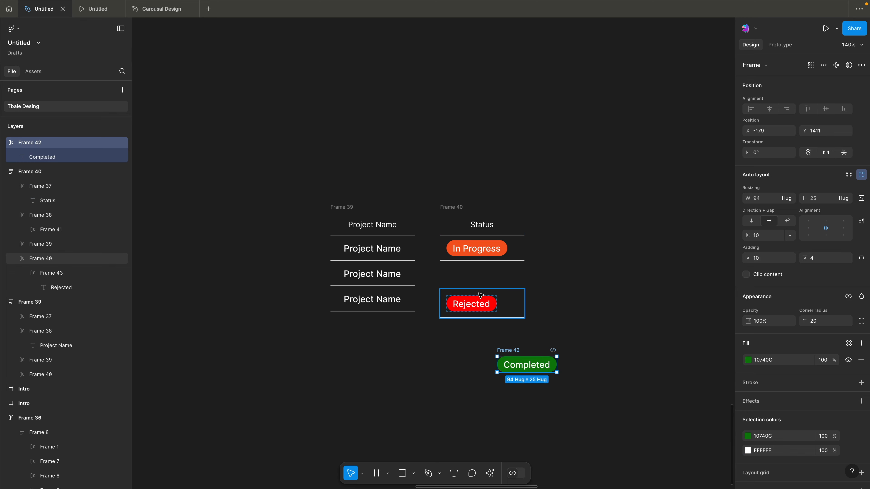
pyautogui.click(480, 311)
pyautogui.doubleClick(480, 307)
pyautogui.moveTo(480, 305); pyautogui.dragTo(471, 396)
pyautogui.click(486, 299)
pyautogui.press('Delete')
pyautogui.click(491, 270)
pyautogui.press('Delete')
# - Duplicate the In Progress cell twice to refill the Status column with three body cells
pyautogui.click(497, 258)
pyautogui.press('super+d')
pyautogui.press('super+d')
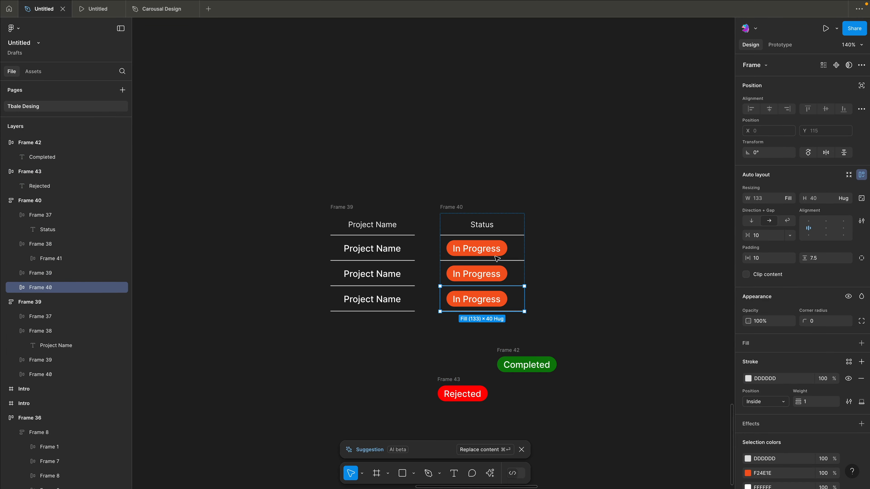
# - Move the Rejected badge into the second Status body cell and delete that cell's In Progress badge
pyautogui.click(566, 277)
pyautogui.moveTo(452, 381); pyautogui.dragTo(480, 280)
pyautogui.click(473, 276)
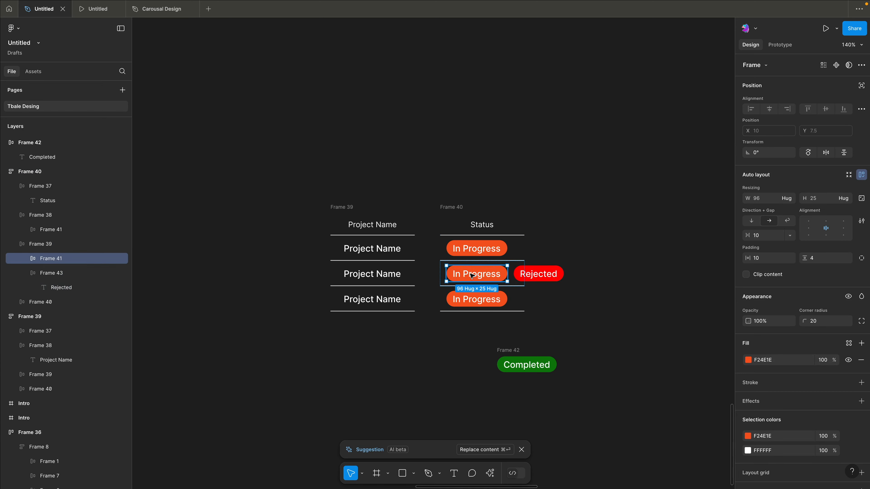
pyautogui.press('Delete')
# - Delete the In Progress badge from the third Status body cell and move the Completed badge into it
pyautogui.click(479, 306)
pyautogui.click(524, 355)
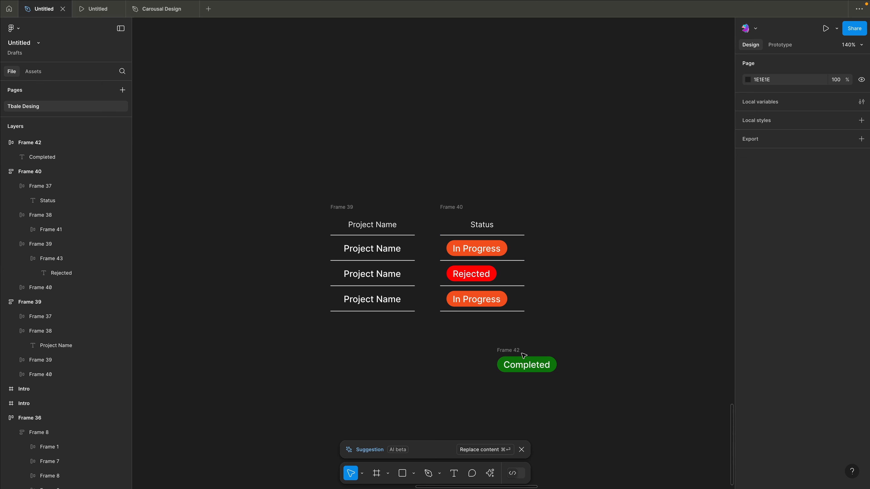
pyautogui.click(524, 360)
pyautogui.press('Escape')
pyautogui.click(477, 301)
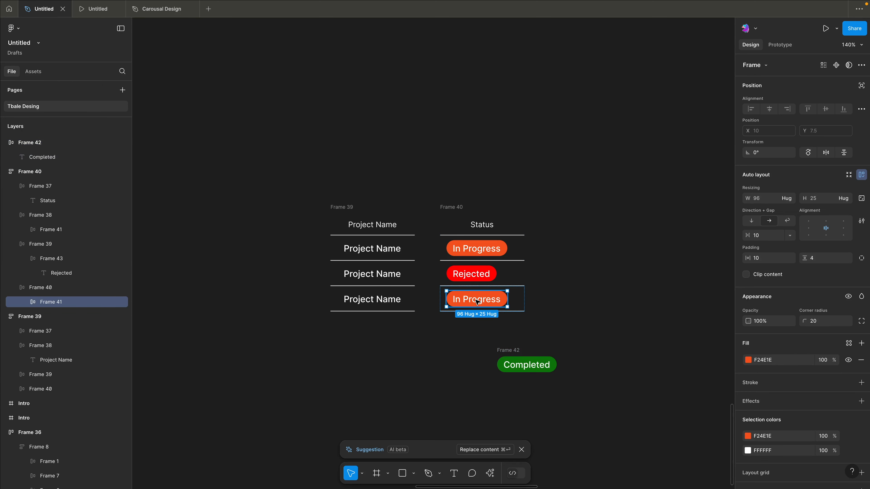
pyautogui.press('Delete')
pyautogui.moveTo(514, 364); pyautogui.dragTo(481, 305)
pyautogui.click(484, 345)
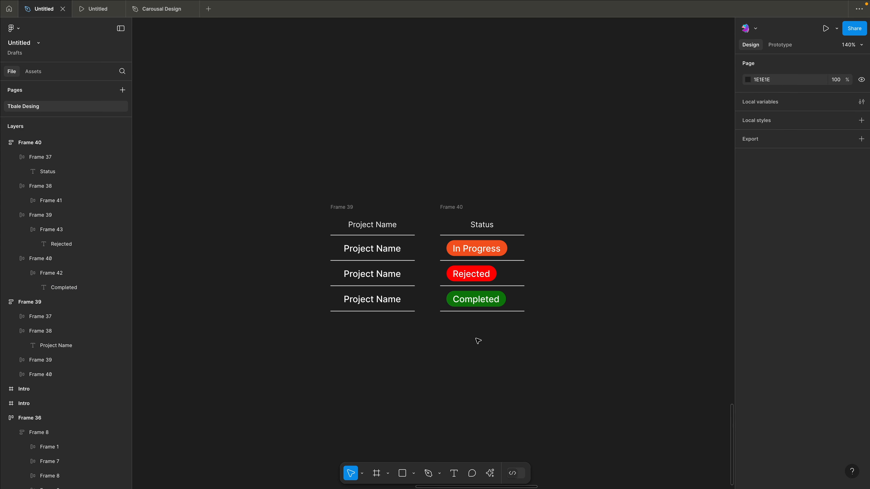
# - Wrap the Project Name and Status columns in one horizontal auto layout frame with a gap of 0
pyautogui.click(458, 206)
pyautogui.press('Escape')
pyautogui.click(460, 207)
pyautogui.keyDown('shift'); pyautogui.click(347, 208); pyautogui.keyUp('shift')
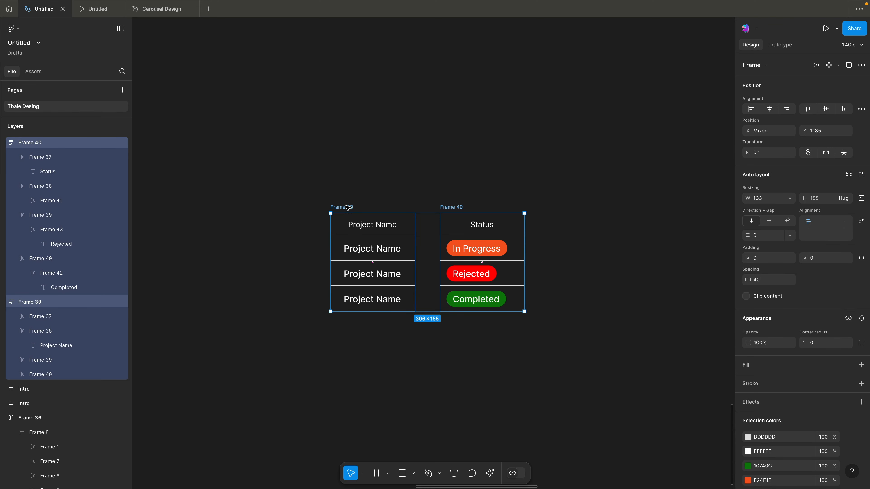
pyautogui.hotkey('shift', 'a')
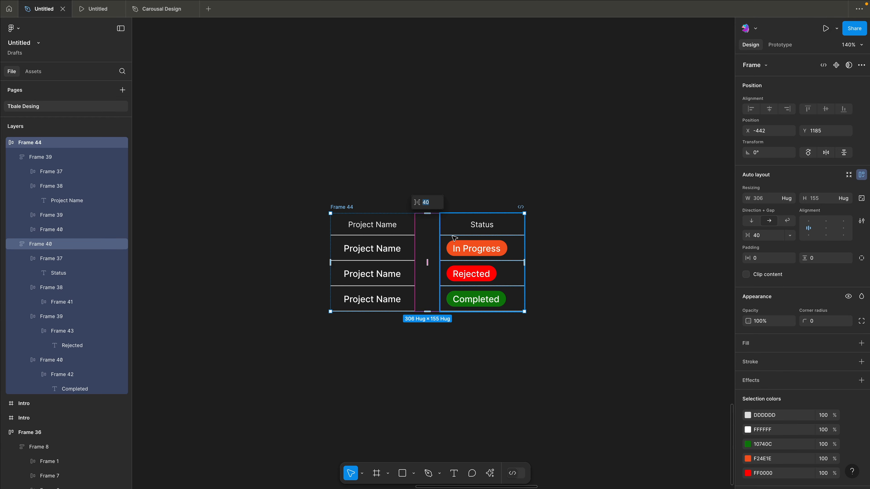
pyautogui.click(767, 236)
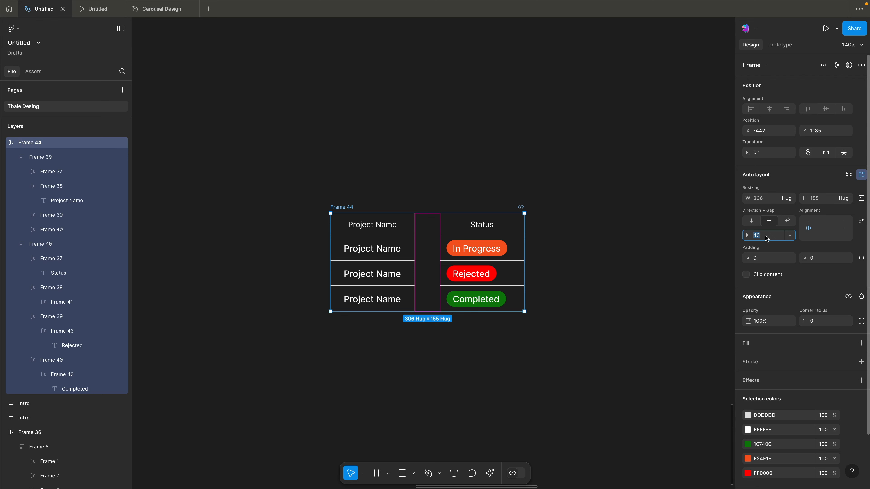
pyautogui.write('0')
pyautogui.press('Return')
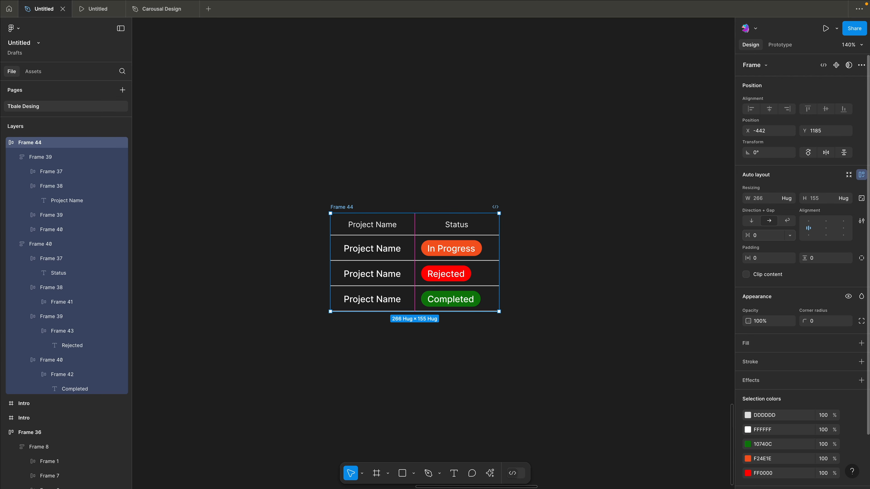
pyautogui.click(619, 220)
# - Duplicate the Project Name column inside the table frame
pyautogui.click(404, 246)
pyautogui.click(412, 187)
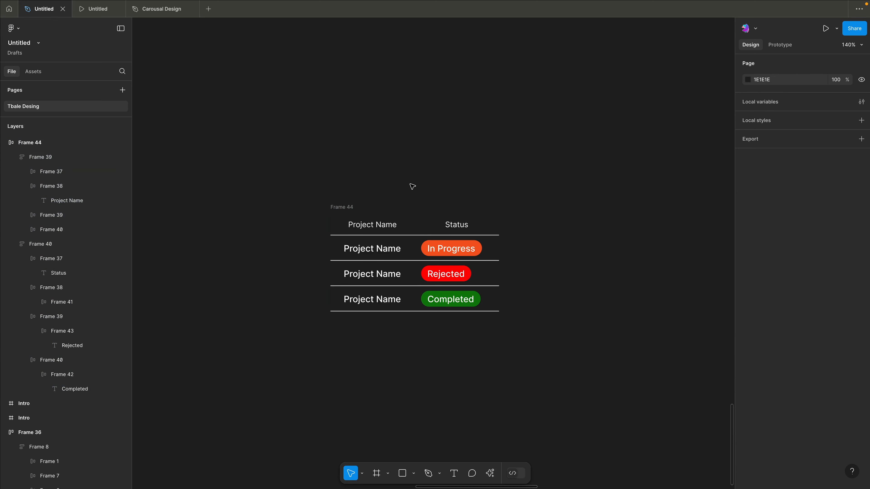
pyautogui.click(387, 219)
pyautogui.click(396, 179)
pyautogui.click(396, 228)
pyautogui.hotkey('ctrl', 'd')
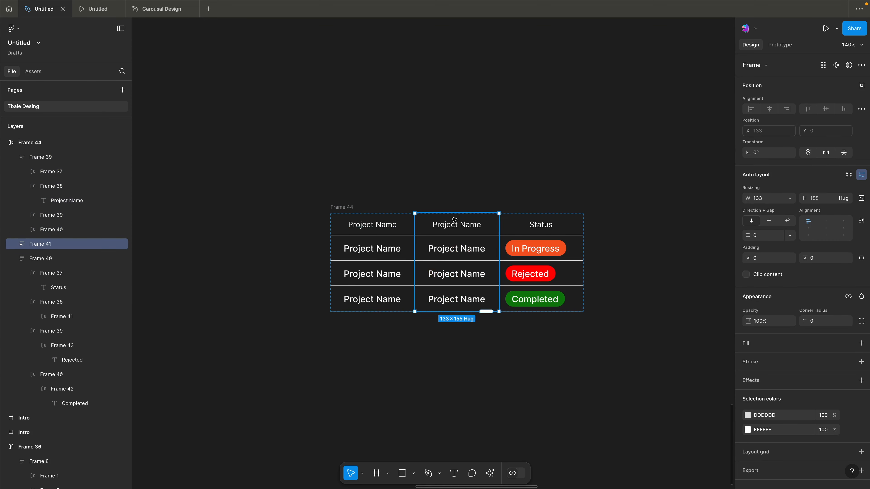
# - Move the Status column between the two Project Name columns
pyautogui.click(435, 186)
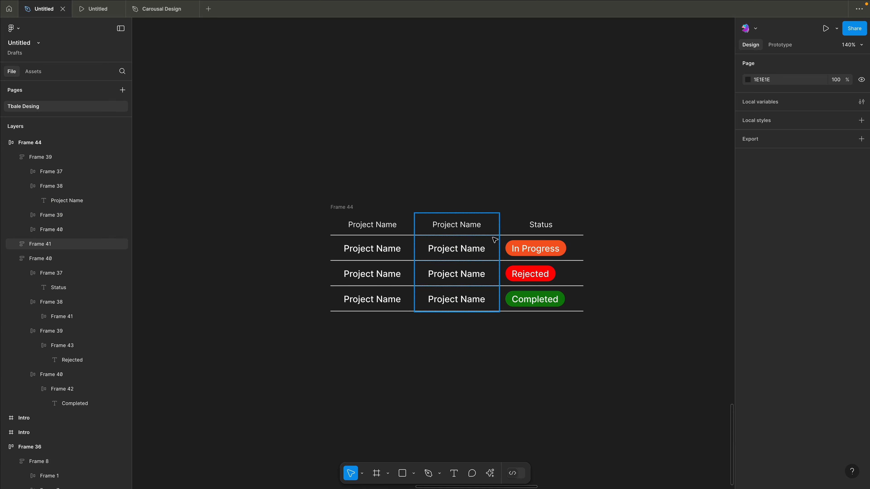
pyautogui.moveTo(567, 229); pyautogui.dragTo(492, 227)
pyautogui.click(444, 180)
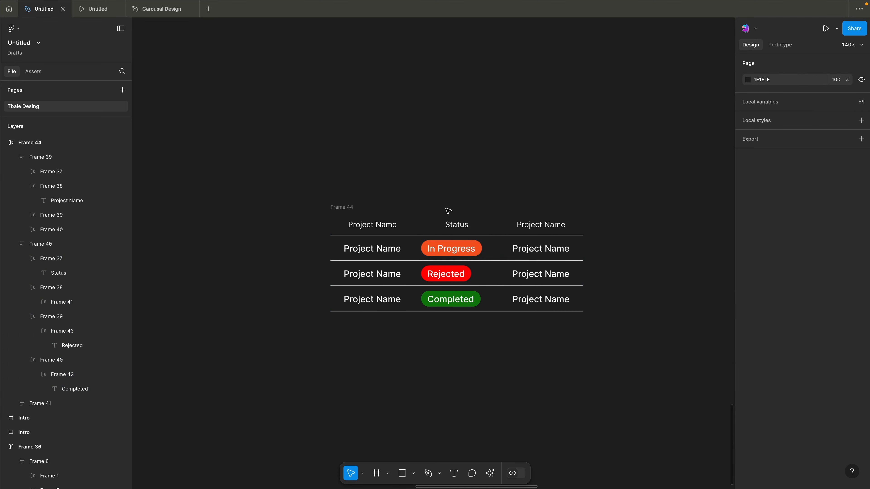
# - Duplicate the Project Name column after Status to give the table a fourth column
pyautogui.click(524, 221)
pyautogui.click(531, 189)
pyautogui.click(524, 239)
pyautogui.hotkey('ctrl', 'd')
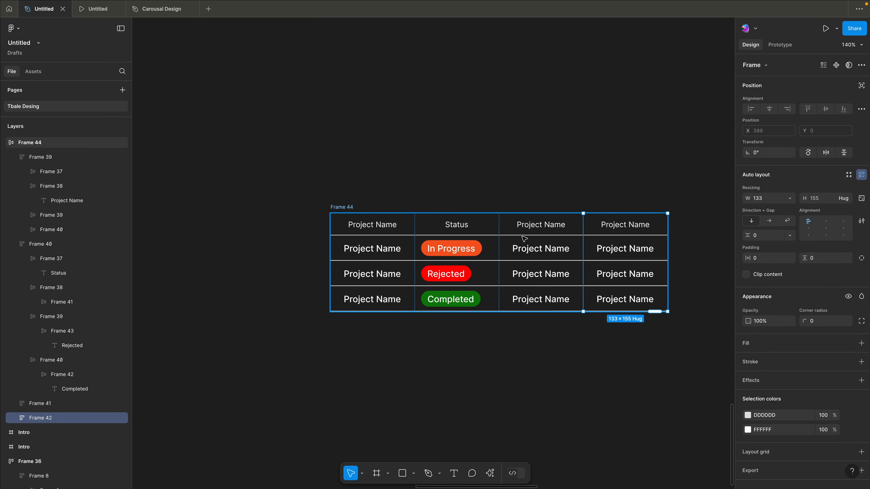
# - Duplicate the last Project Name column twice so the table has six columns
pyautogui.hotkey('ctrl', 'd')
pyautogui.click(544, 162)
pyautogui.moveTo(544, 161); pyautogui.dragTo(508, 154)
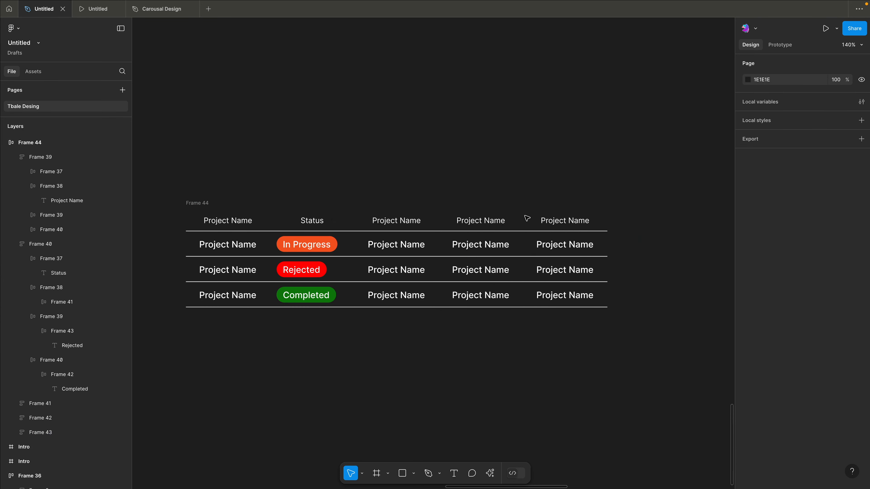
# - Change the header of the third column to "Created Date"
pyautogui.doubleClick(402, 219)
pyautogui.write('Created Date')
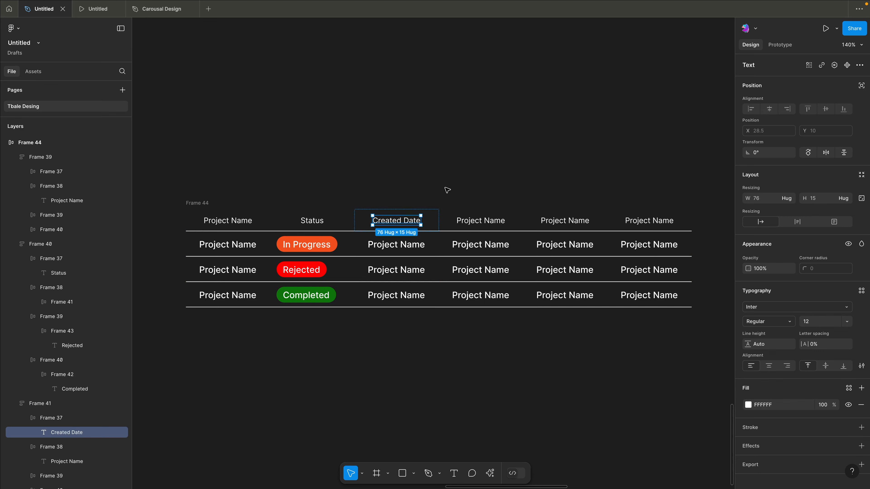
pyautogui.click(447, 190)
# - Change the header of the fourth column to "Project Owner"
pyautogui.doubleClick(482, 223)
pyautogui.doubleClick(481, 222)
pyautogui.scroll(-2, 481, 222)
pyautogui.write('Pr')
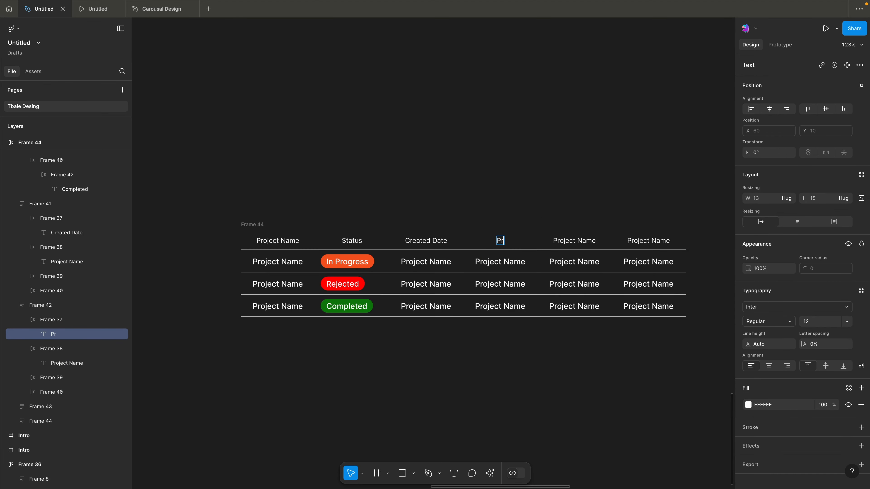
pyautogui.write('oject Owner')
pyautogui.press('Escape')
pyautogui.press('Escape')
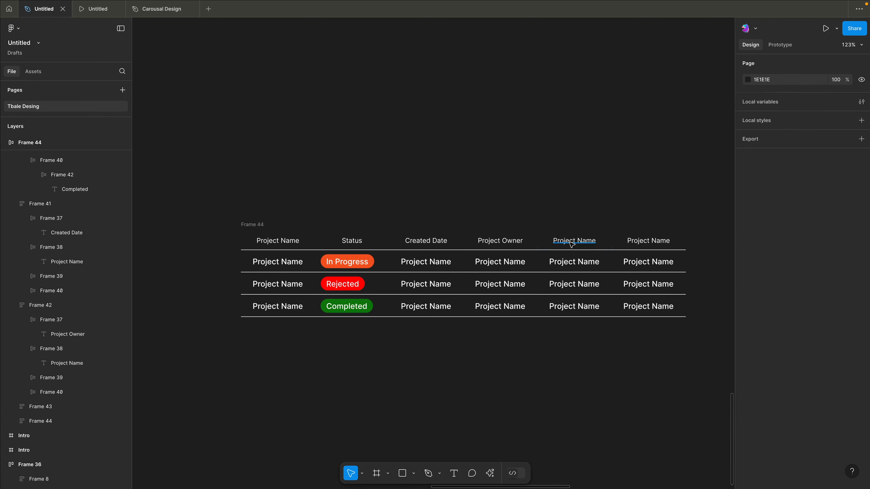
# - Change the header of the fifth column to "Shared With"
pyautogui.doubleClick(569, 243)
pyautogui.write('Shared With')
pyautogui.press('Escape')
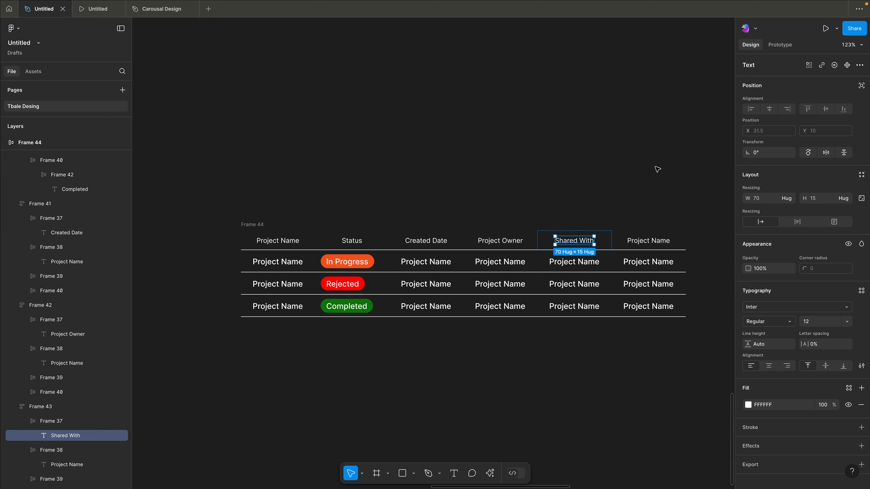
# - Change the header of the sixth column to "Actions"
pyautogui.click(648, 240)
pyautogui.doubleClick(647, 241)
pyautogui.write('Act')
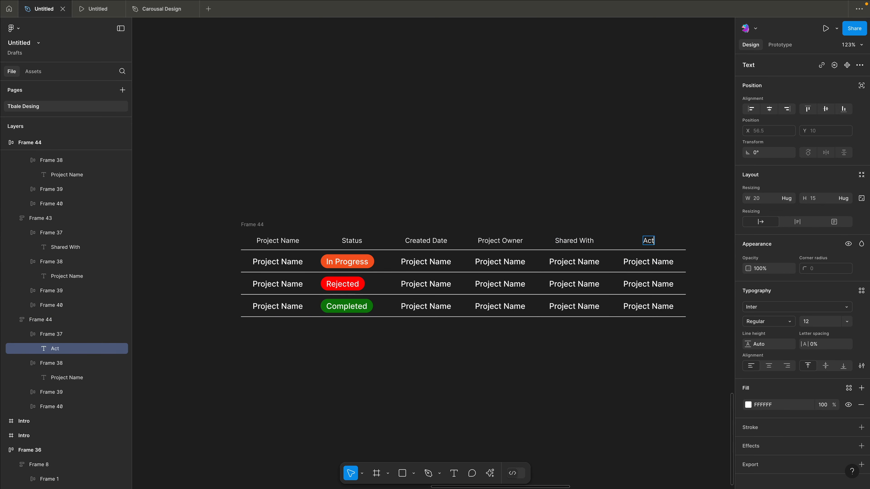
pyautogui.write('ions')
pyautogui.click(660, 202)
# - Import the material-symbols delete-outline-rounded icon from the Iconify plugin and place it below the Actions column
pyautogui.click(491, 473)
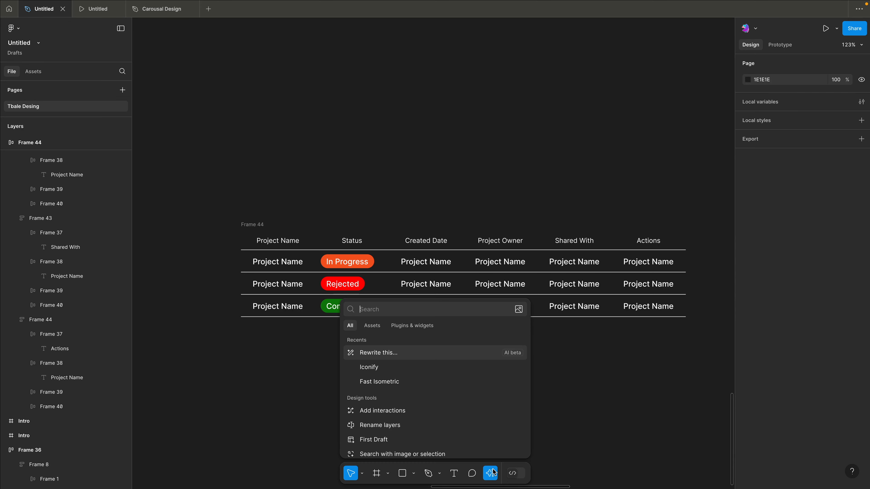
pyautogui.click(376, 368)
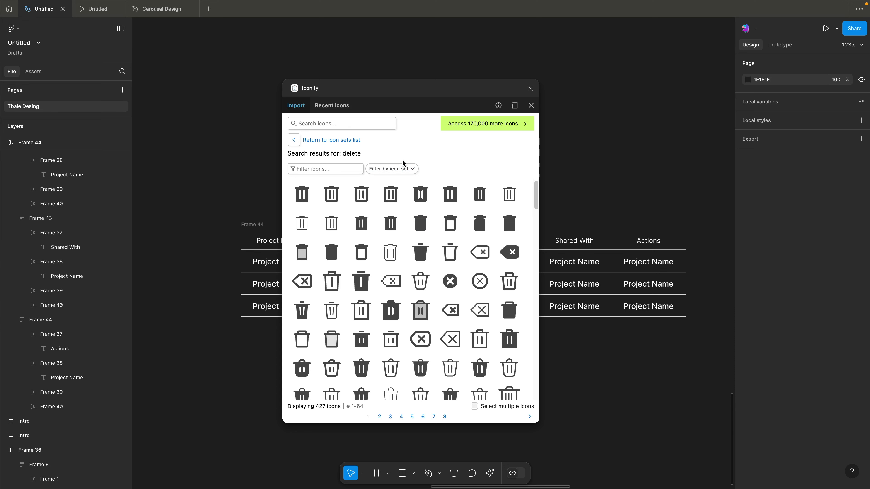
pyautogui.moveTo(352, 200); pyautogui.dragTo(673, 362)
# - Search Iconify for "edit", place the lucide edit icon beside the delete icon, and close the plugin
pyautogui.click(338, 125)
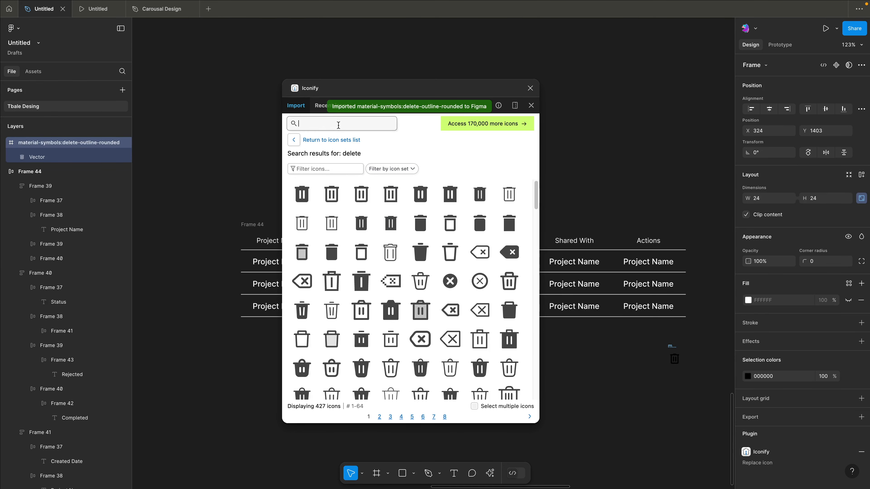
pyautogui.write('e')
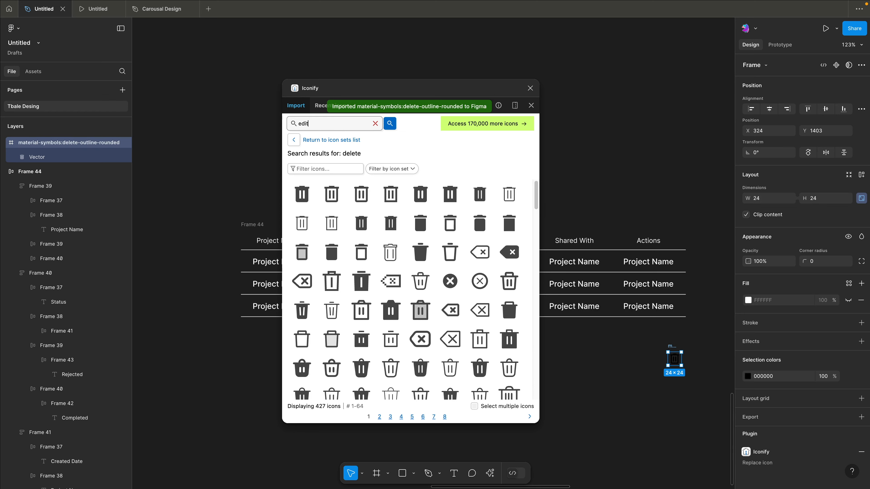
pyautogui.write('dit')
pyautogui.press('Return')
pyautogui.moveTo(421, 311)
pyautogui.mouseDown()
pyautogui.moveTo(634, 369)
pyautogui.moveTo(633, 361)
pyautogui.mouseUp()
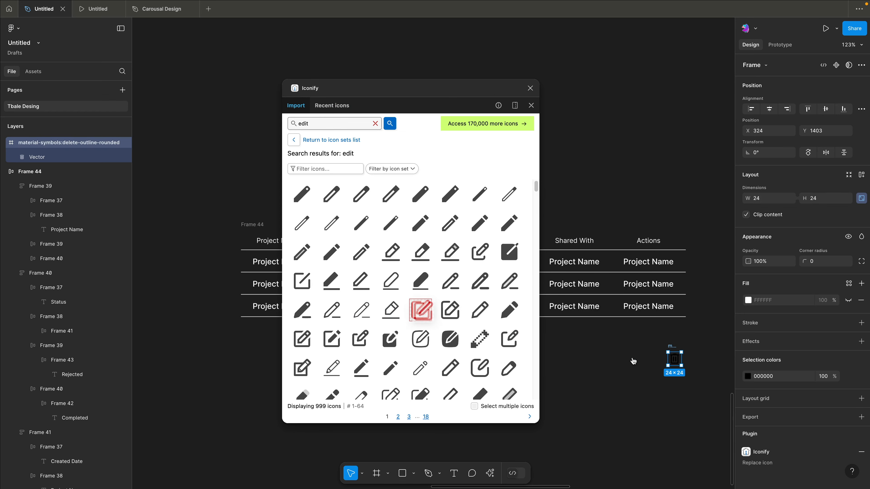
pyautogui.click(529, 88)
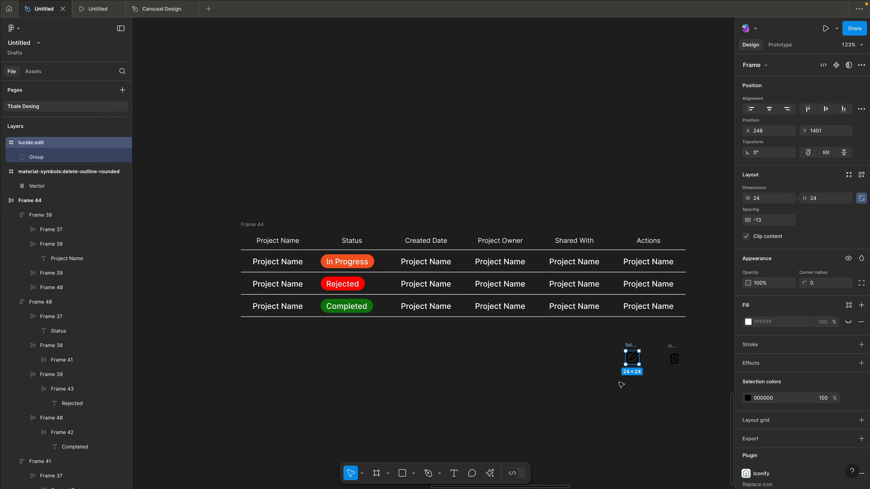
# - Wrap the edit and delete icons in a horizontal auto layout frame with a gap of 20
pyautogui.click(610, 388)
pyautogui.hscroll(5, 561, 375)
pyautogui.click(545, 336)
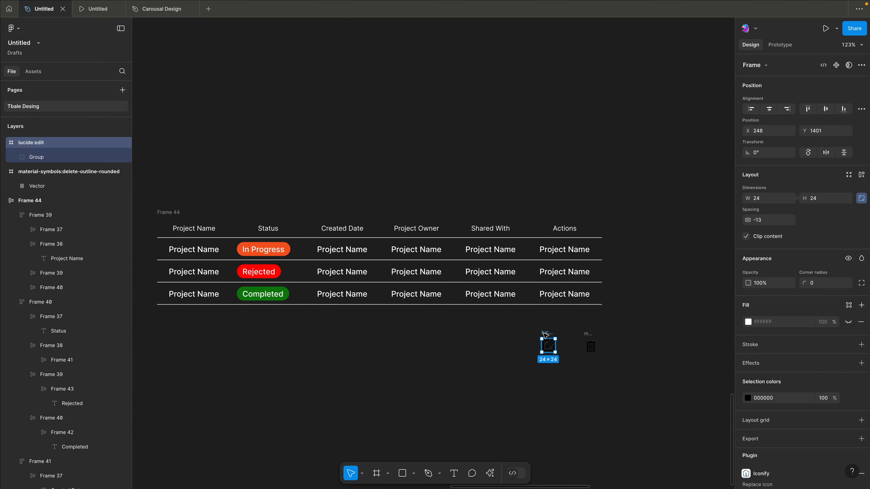
pyautogui.keyDown('shift'); pyautogui.click(592, 333); pyautogui.keyUp('shift')
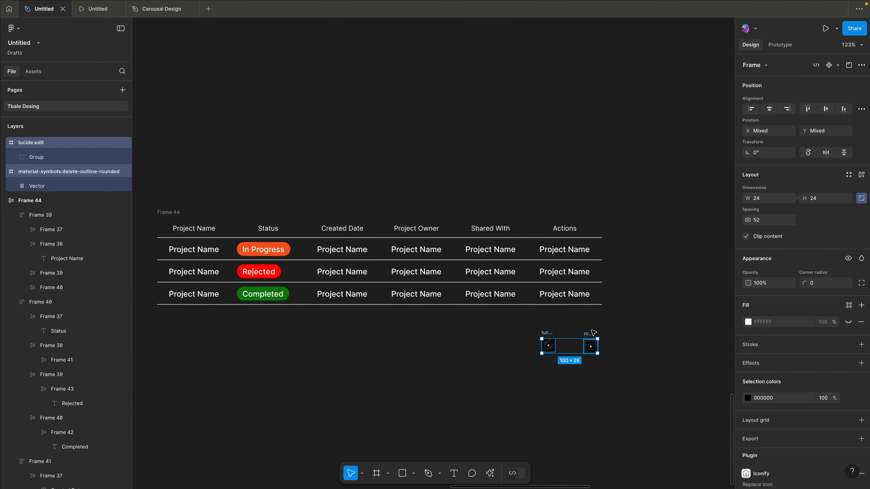
pyautogui.hotkey('shift', 'a')
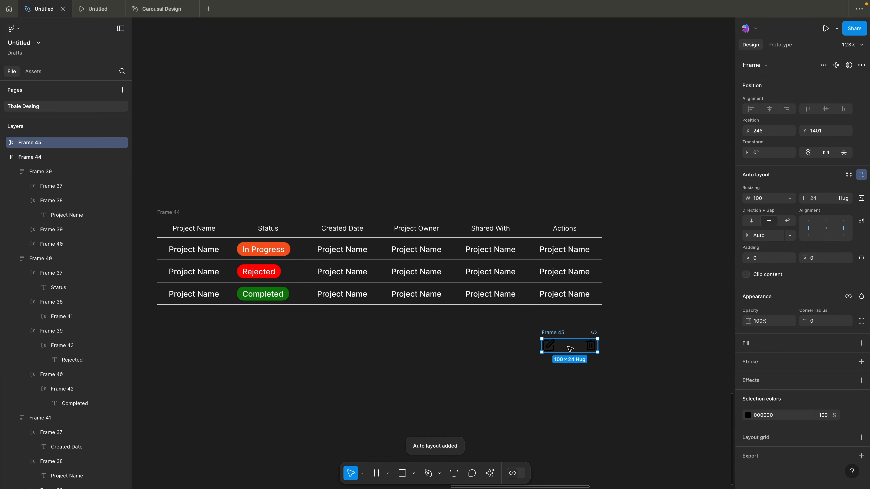
pyautogui.click(776, 199)
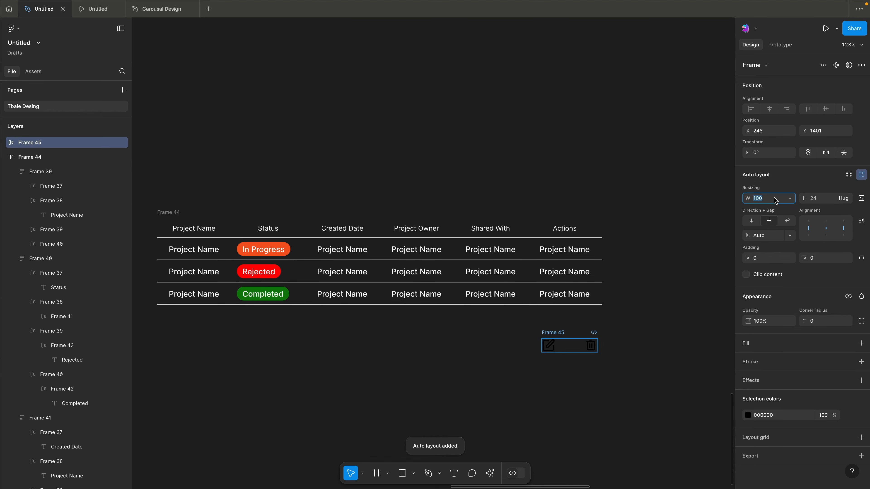
pyautogui.click(766, 236)
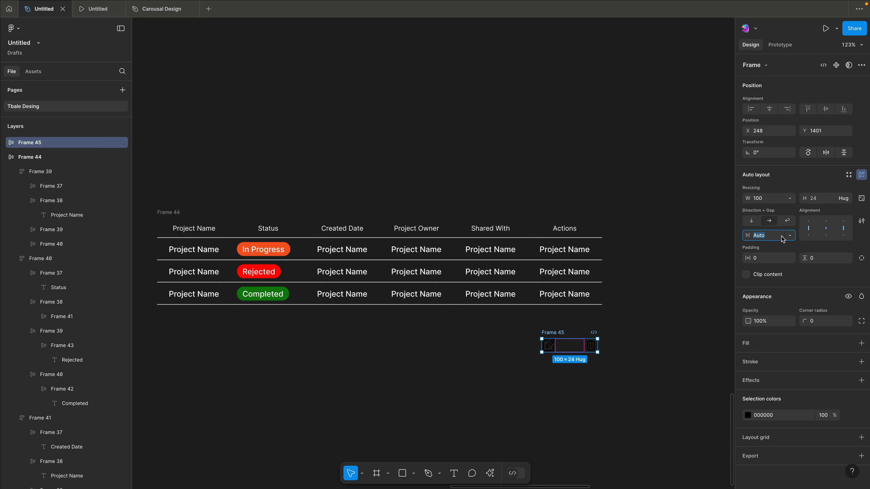
pyautogui.write('20')
pyautogui.press('Return')
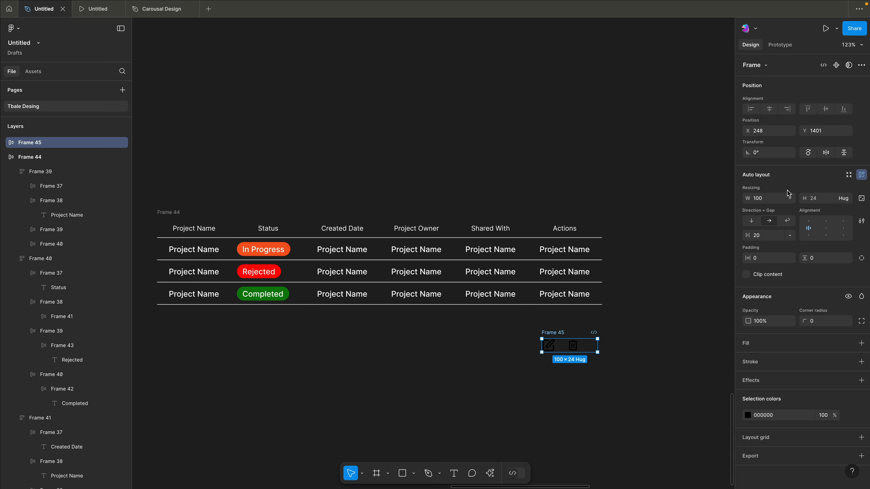
# - Set the width of the icon pair's frame to hug its contents
pyautogui.click(791, 200)
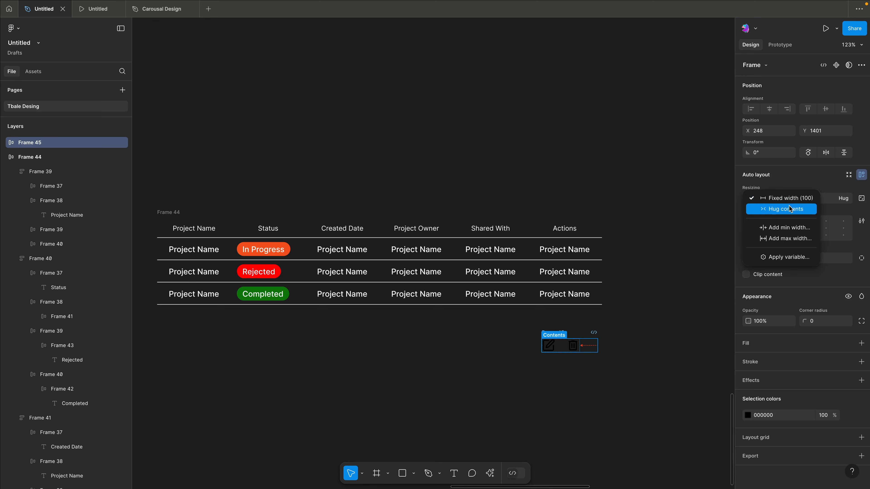
pyautogui.click(791, 209)
pyautogui.click(686, 294)
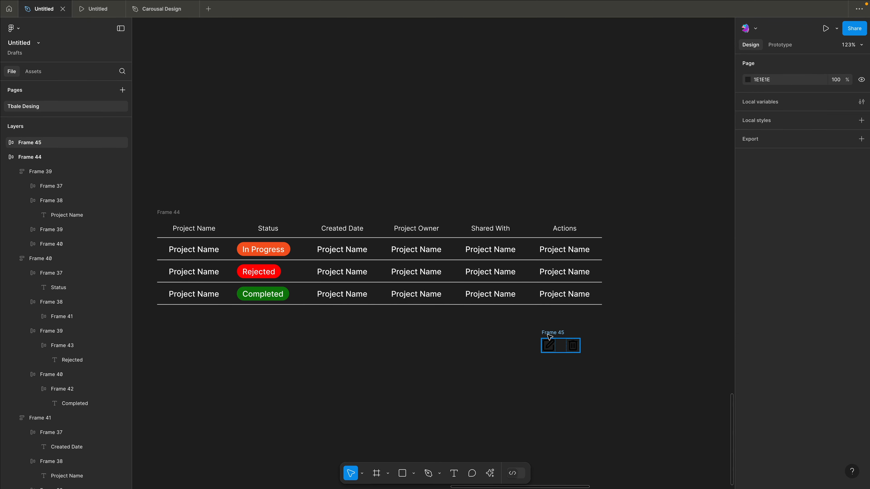
pyautogui.click(550, 345)
pyautogui.click(626, 311)
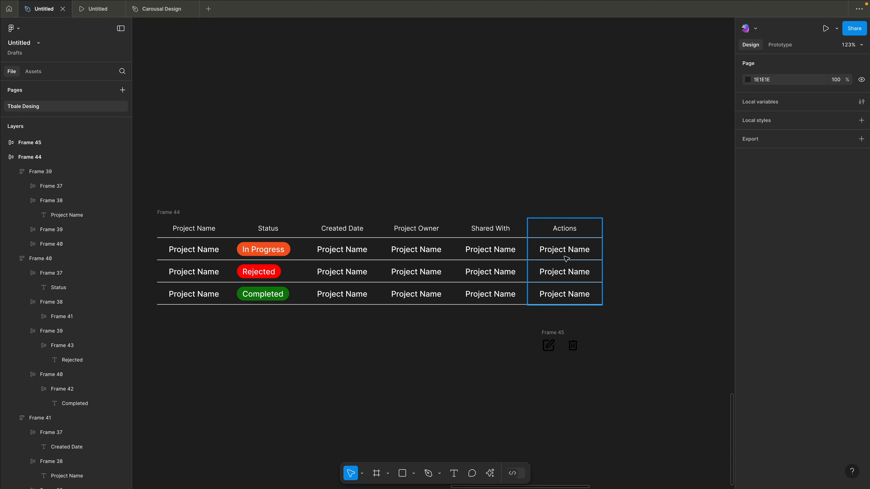
# - Move the icon pair into the first cell under Actions and delete that cell's Project Name text
pyautogui.click(565, 255)
pyautogui.moveTo(562, 333); pyautogui.dragTo(565, 246)
pyautogui.click(544, 252)
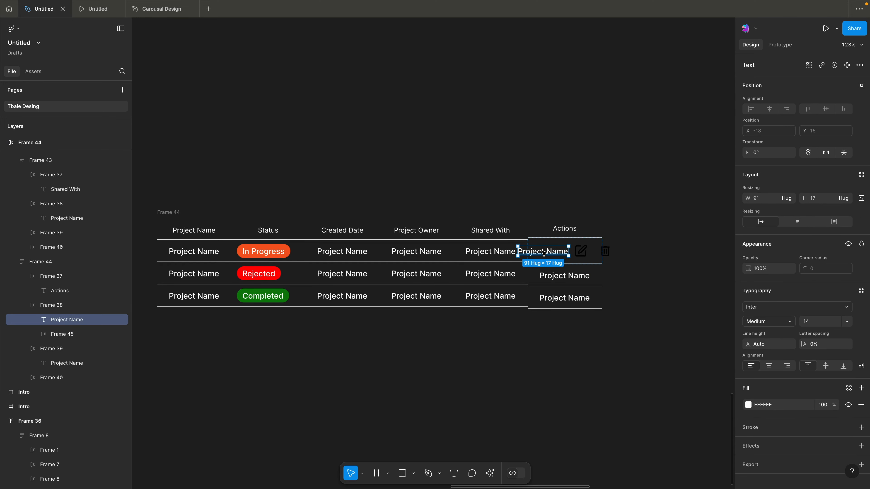
pyautogui.press('Delete')
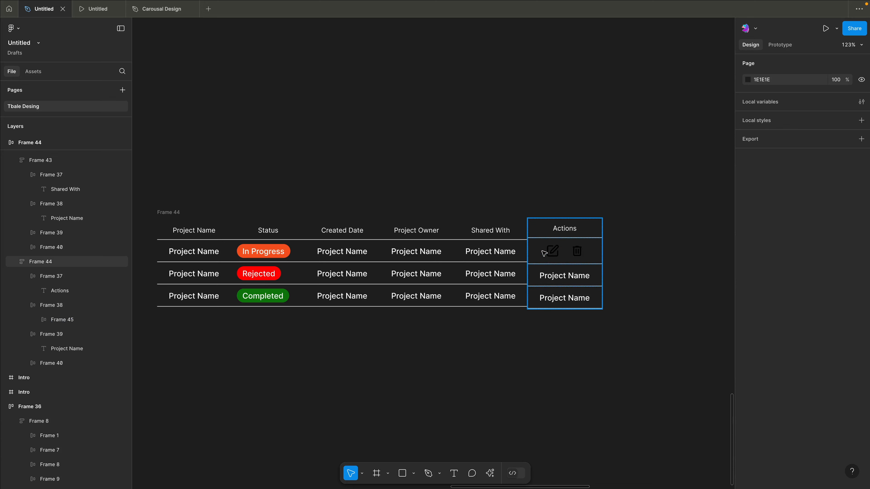
# - Set the vertical padding of the Actions icon cell to 8 to match the neighbouring rows' height
pyautogui.click(564, 280)
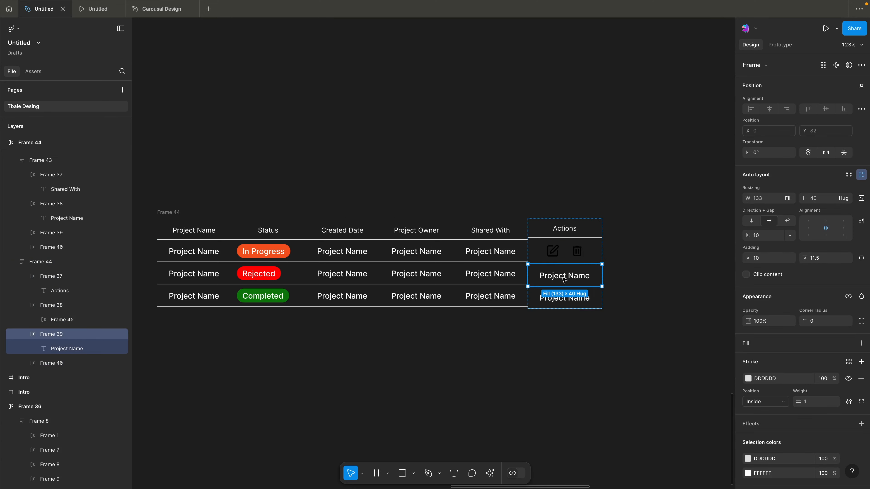
pyautogui.click(585, 251)
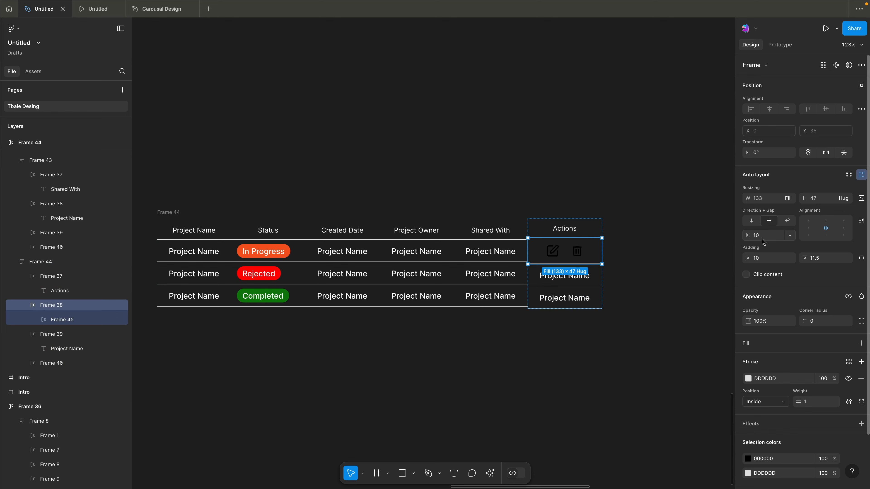
pyautogui.click(514, 243)
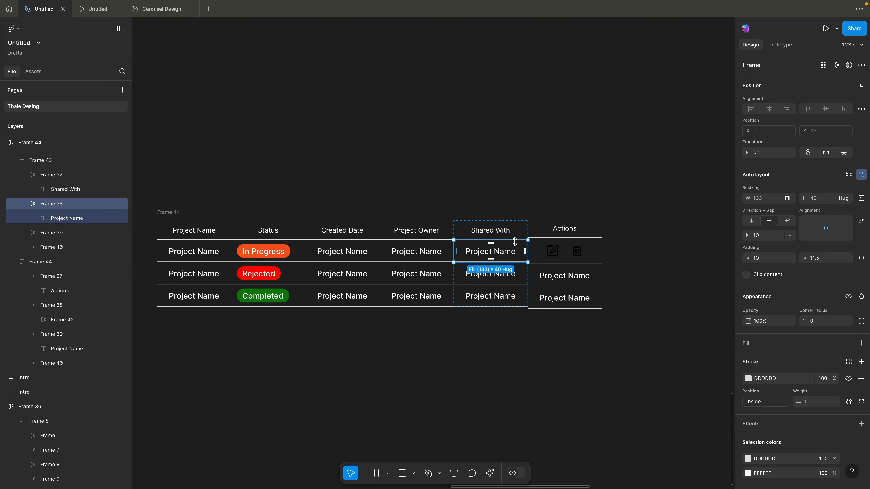
pyautogui.doubleClick(582, 247)
pyautogui.click(823, 258)
pyautogui.write('8')
pyautogui.press('Return')
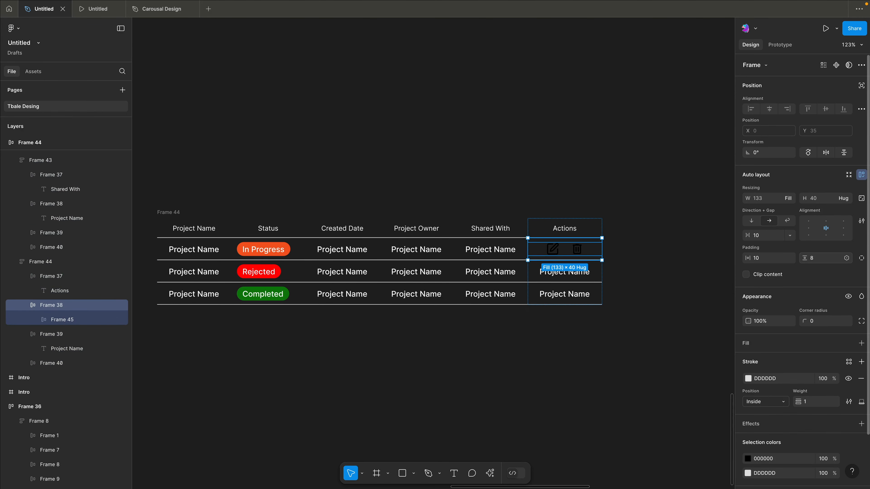
# - Delete the two remaining Project Name cells below the icon cell in the Actions column
pyautogui.doubleClick(582, 273)
pyautogui.click(659, 261)
pyautogui.doubleClick(587, 271)
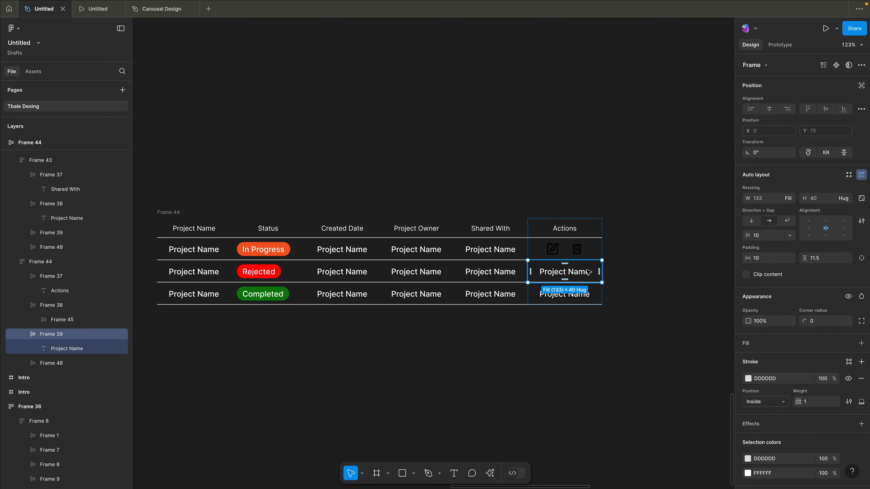
pyautogui.press('Escape')
pyautogui.click(588, 273)
pyautogui.doubleClick(588, 274)
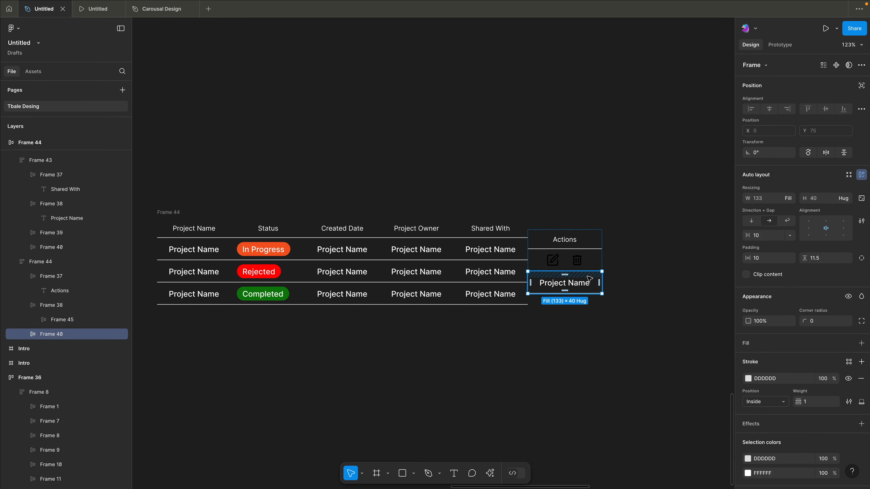
pyautogui.press('Delete')
# - Duplicate the edit and delete icon cell twice to fill the remaining rows of the Actions column
pyautogui.doubleClick(567, 271)
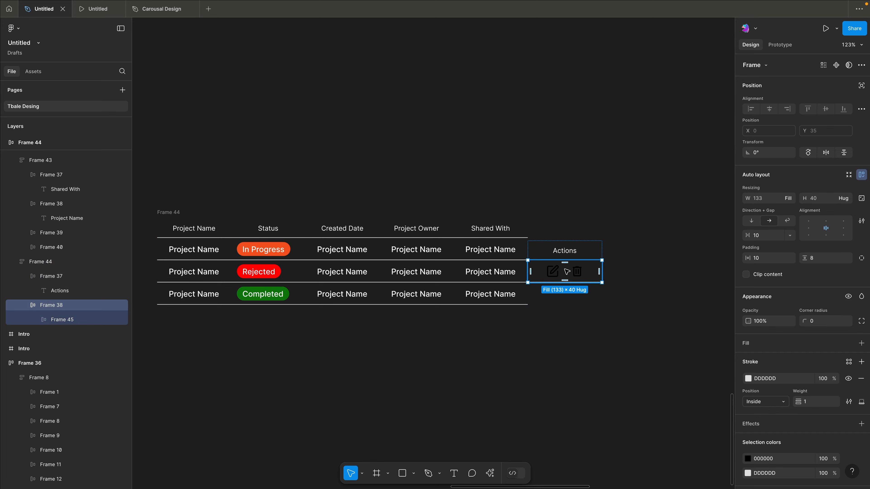
pyautogui.hotkey('ctrl', 'd')
pyautogui.hotkey('ctrl', 'd')
pyautogui.press('Escape')
pyautogui.click(525, 232)
pyautogui.click(524, 232)
pyautogui.click(511, 179)
pyautogui.moveTo(342, 170); pyautogui.dragTo(417, 167)
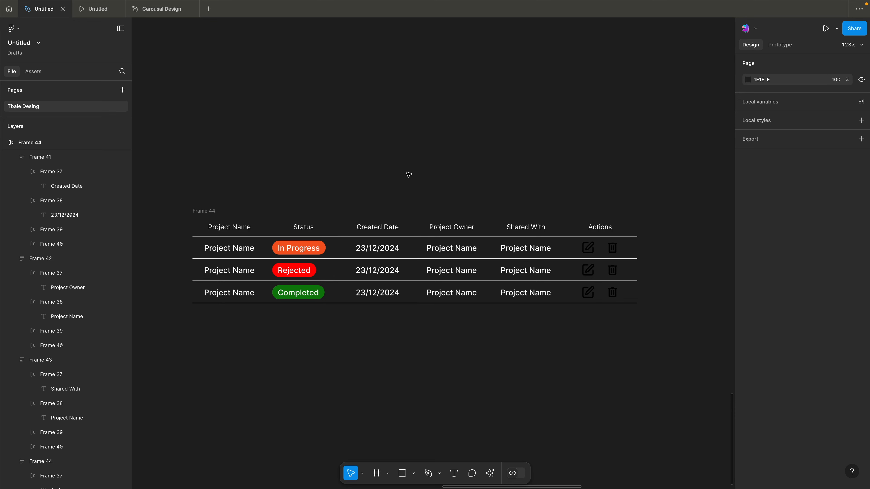
# - Duplicate the last cell of the first Project Name column four times to add more rows
pyautogui.click(234, 248)
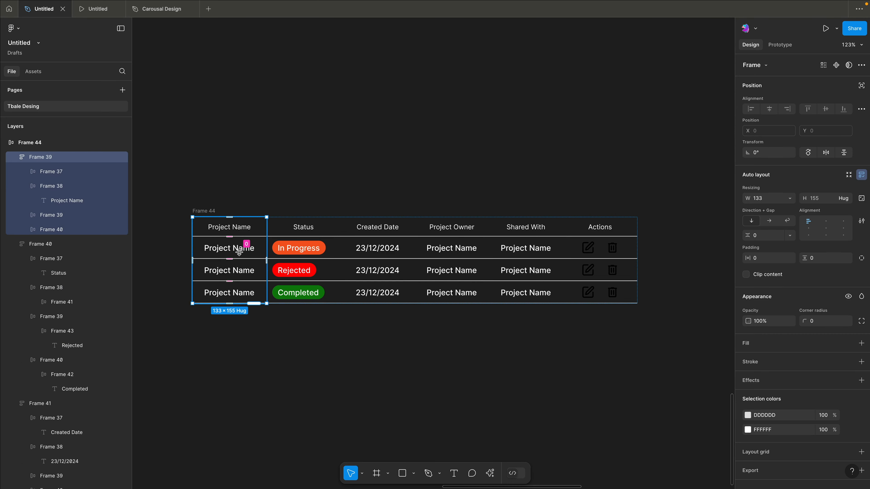
pyautogui.click(253, 288)
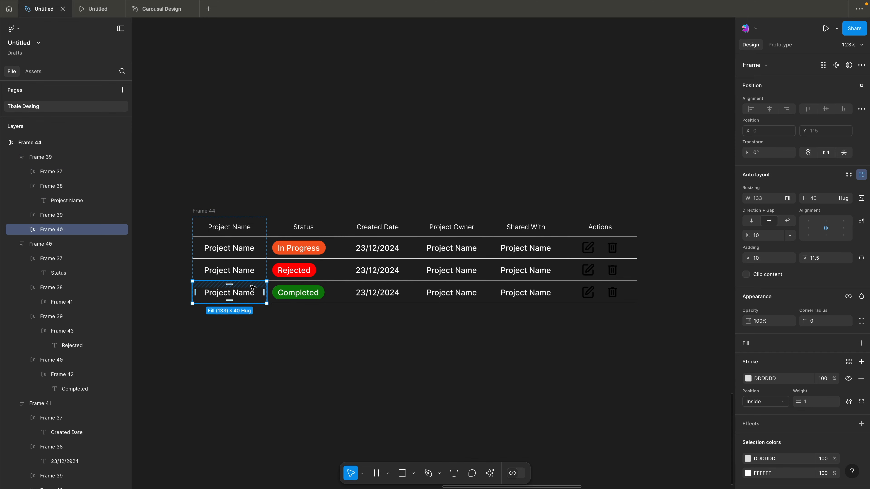
pyautogui.press('super+d')
pyautogui.press('super+d')
pyautogui.press('super+d')
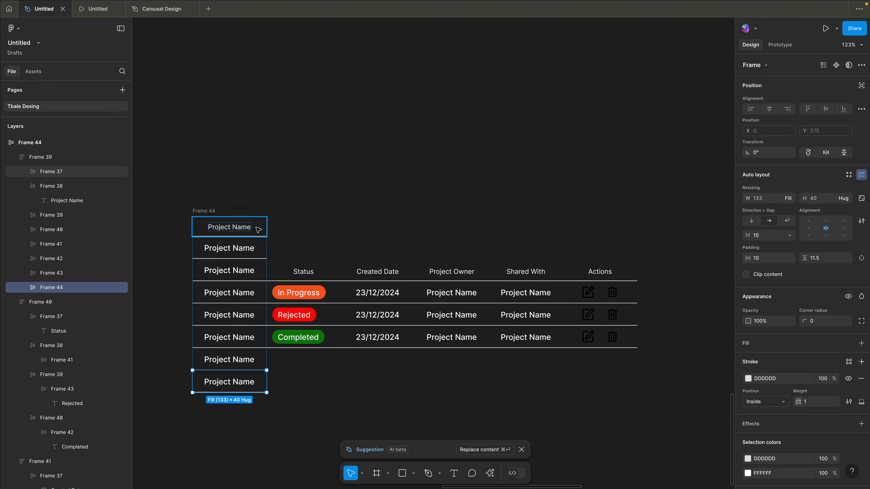
# - Set the table frame's auto layout alignment to top center so all columns start at the same height
pyautogui.click(217, 210)
pyautogui.click(215, 211)
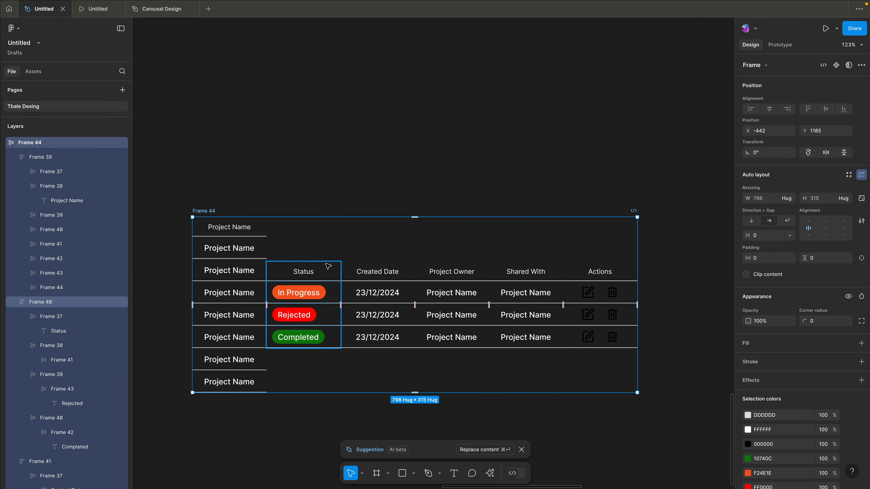
pyautogui.click(219, 204)
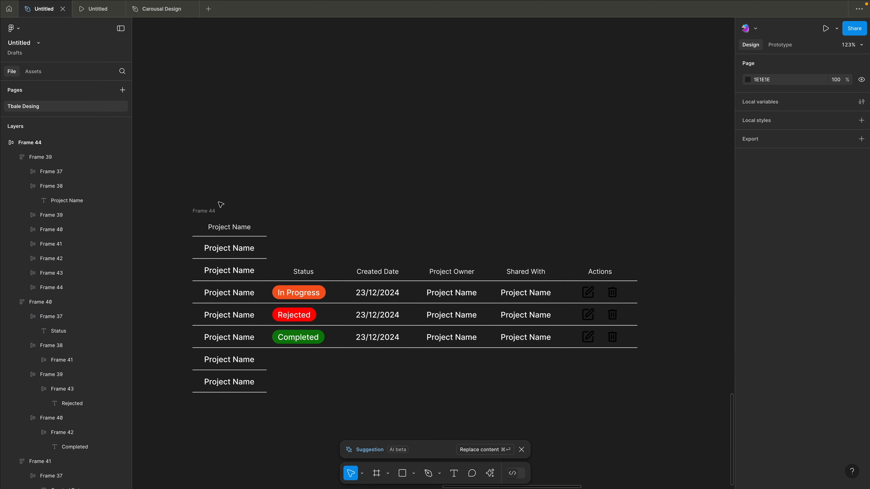
pyautogui.click(213, 209)
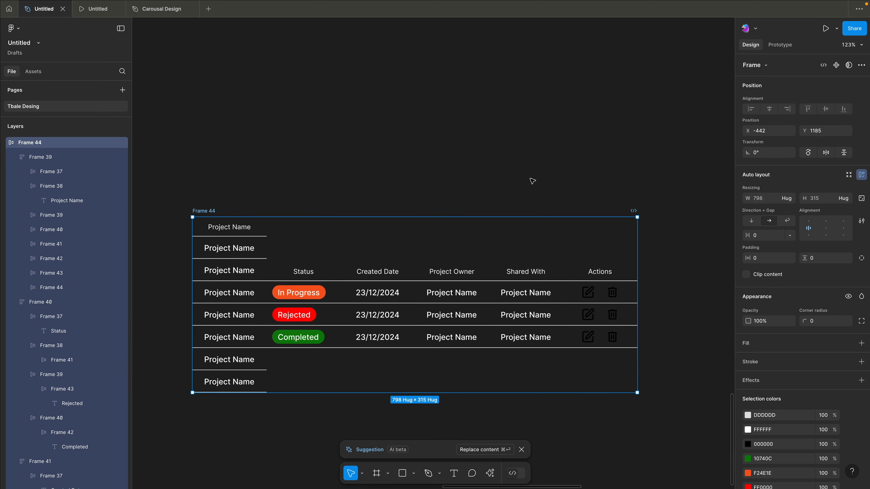
pyautogui.click(826, 222)
pyautogui.click(518, 155)
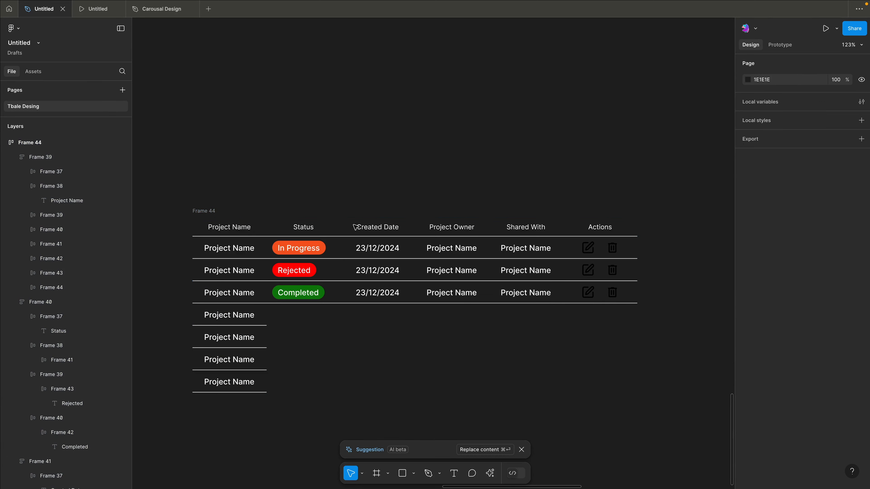
# - Duplicate the Completed badge cell in the Status column four times to fill the additional rows
pyautogui.doubleClick(332, 290)
pyautogui.hotkey('ctrl', 'd')
pyautogui.hotkey('ctrl', 'd')
pyautogui.hotkey('ctrl', 'd')
pyautogui.hotkey('ctrl', 'd')
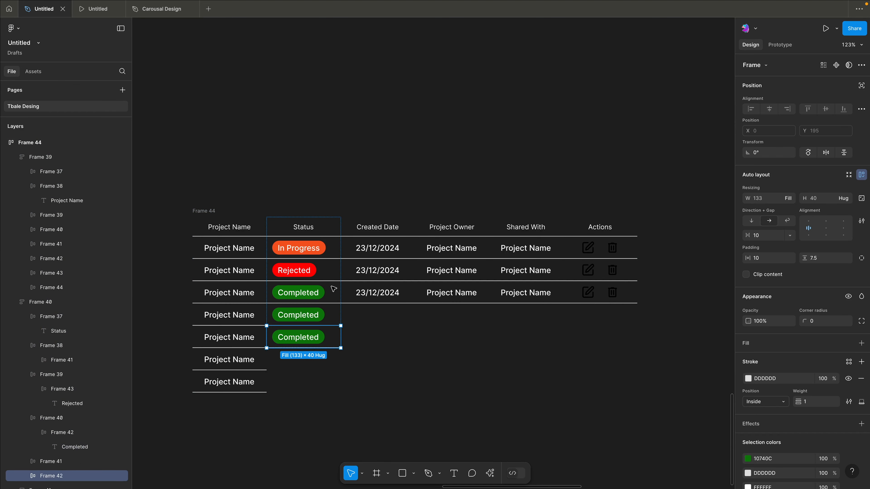
pyautogui.press('Escape')
pyautogui.press('Escape')
# - Move the Rejected badge cell down to the fifth row below the header of the Status column
pyautogui.doubleClick(334, 273)
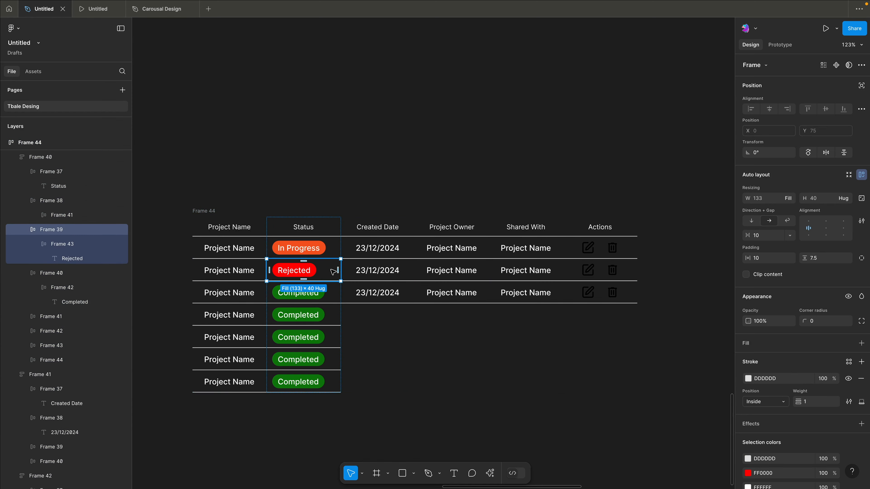
pyautogui.moveTo(330, 270); pyautogui.dragTo(334, 336)
pyautogui.click(326, 410)
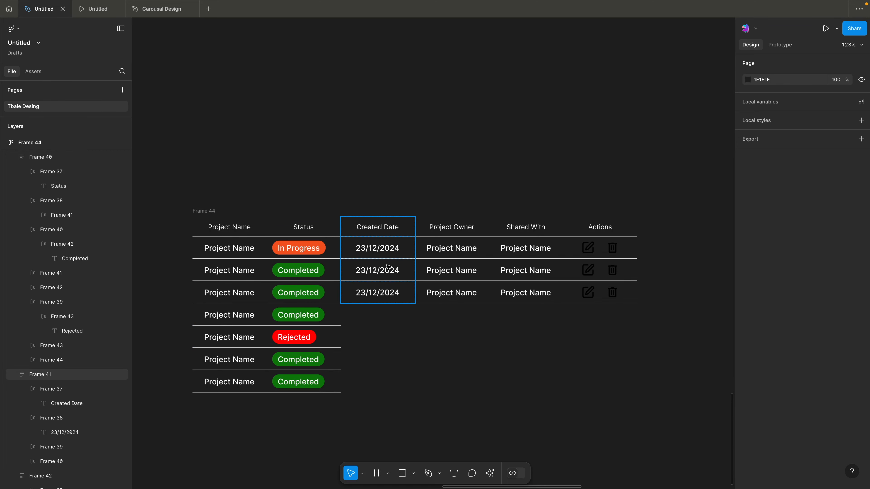
# - Duplicate a 23/12/2024 cell in the Created Date column four times to fill the additional rows
pyautogui.click(367, 271)
pyautogui.doubleClick(383, 273)
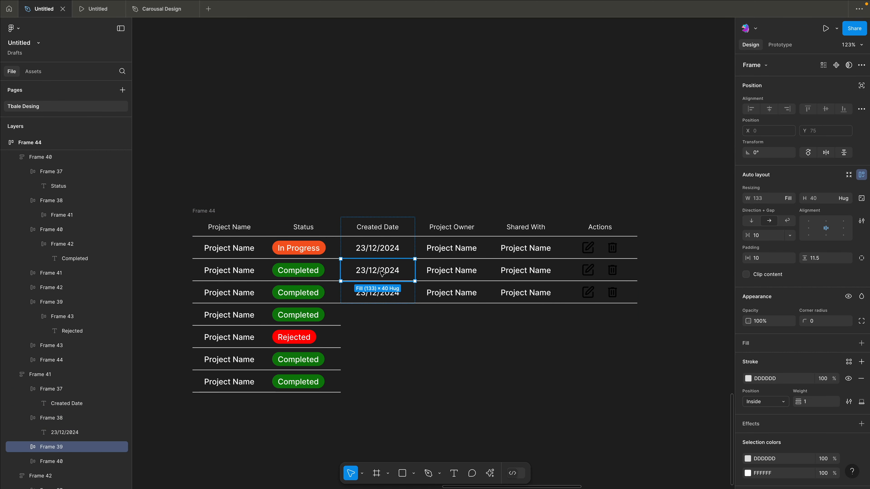
pyautogui.press('Tab')
pyautogui.press('Tab')
pyautogui.press('Tab')
pyautogui.press('Tab')
pyautogui.press('Tab')
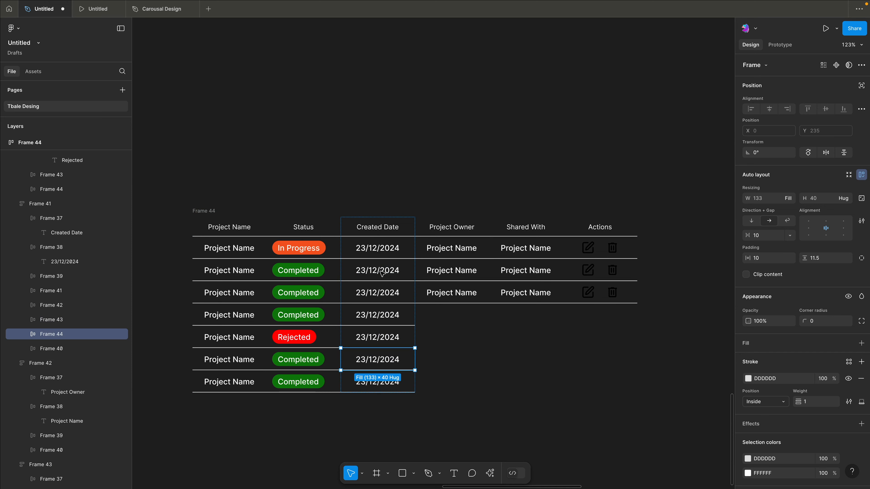
# - Duplicate the last cell of the Project Owner column four times to fill the additional rows
pyautogui.click(458, 325)
pyautogui.doubleClick(458, 286)
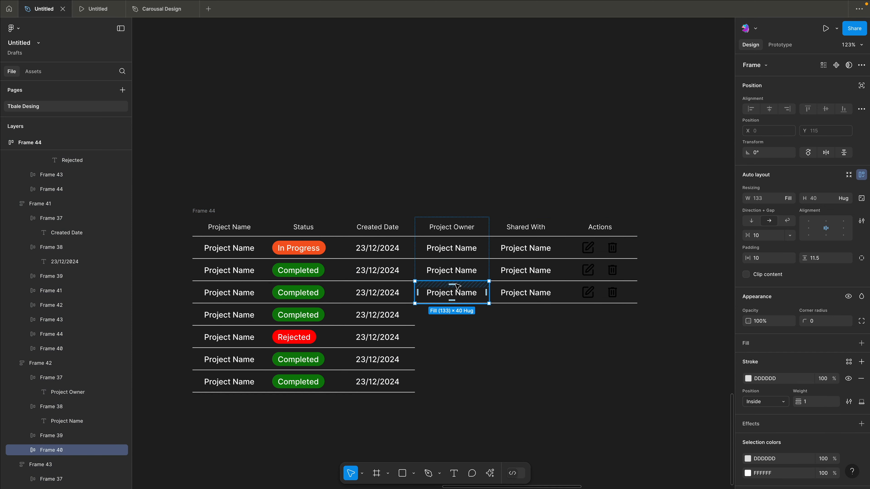
pyautogui.hotkey('ctrl', 'd')
pyautogui.hotkey('ctrl', 'd')
pyautogui.hotkey('ctrl', 'd')
pyautogui.hotkey('ctrl', 'd')
# - Duplicate a Project Name cell in the Shared With column four times to fill the additional rows
pyautogui.doubleClick(524, 272)
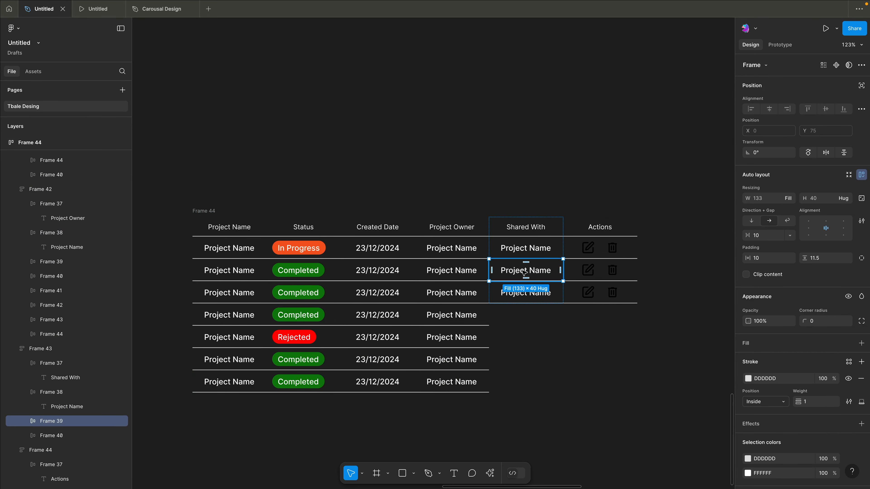
pyautogui.hotkey('ctrl', 'd')
pyautogui.hotkey('ctrl', 'd')
pyautogui.hotkey('ctrl', 'd')
pyautogui.hotkey('ctrl', 'd')
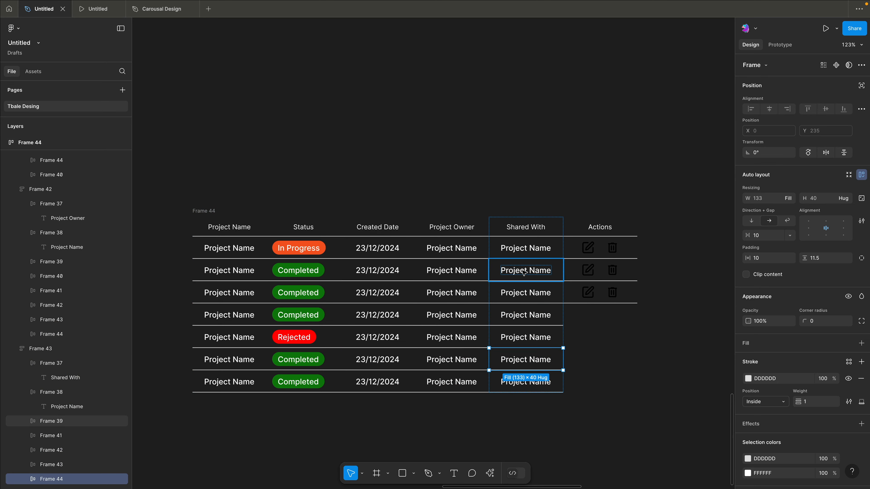
# - Duplicate the last edit and delete icon cell of the Actions column four times to complete the rows
pyautogui.doubleClick(600, 293)
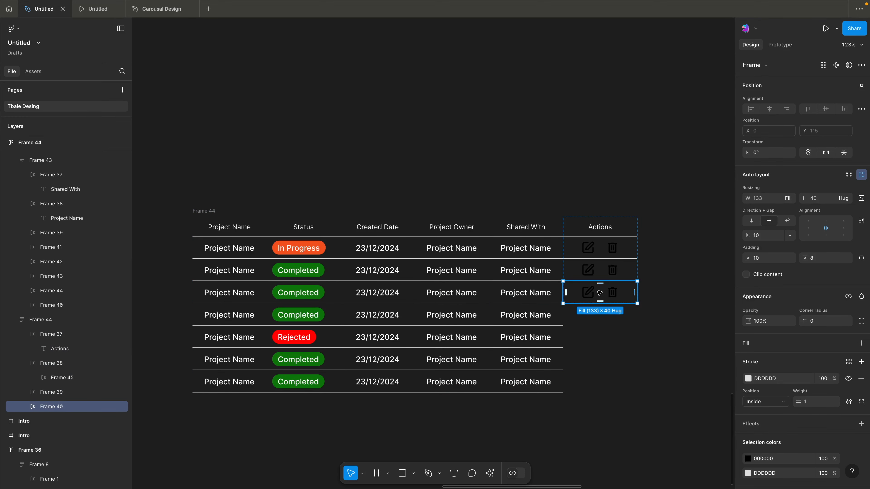
pyautogui.hotkey('ctrl', 'd')
pyautogui.hotkey('ctrl', 'd')
pyautogui.hotkey('ctrl', 'd')
pyautogui.hotkey('ctrl', 'd')
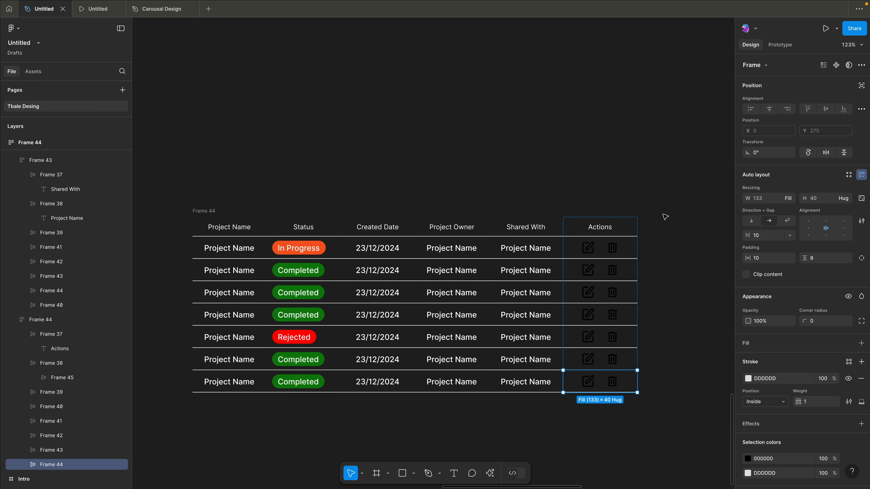
pyautogui.click(666, 216)
# - Add a fill to the whole table frame and change its color to a dark grey
pyautogui.scroll(-1, 356, 189)
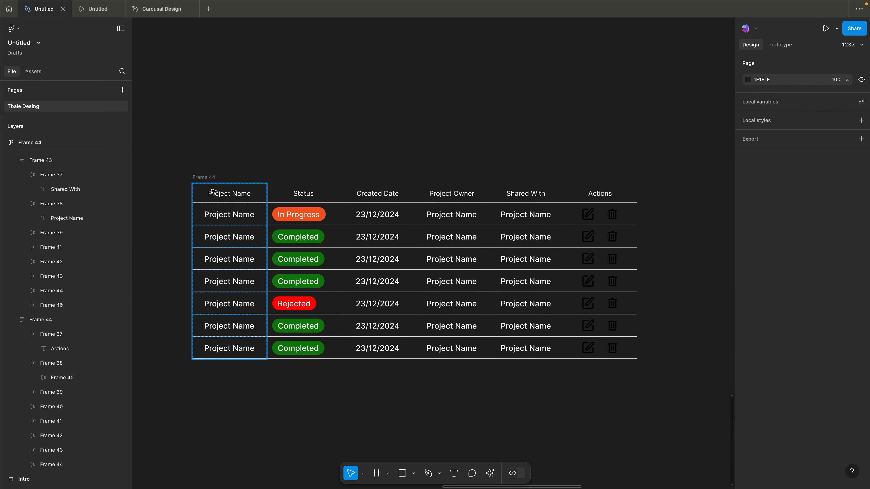
pyautogui.click(207, 178)
pyautogui.click(862, 343)
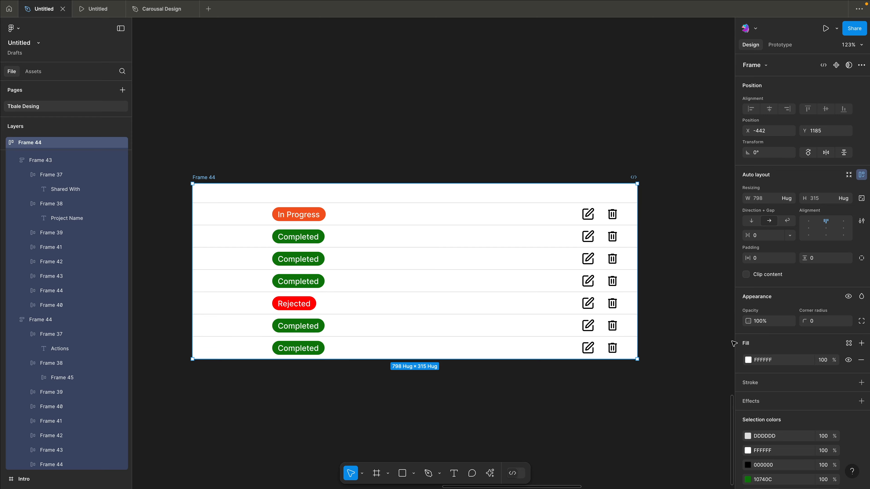
pyautogui.click(748, 360)
pyautogui.moveTo(698, 327); pyautogui.dragTo(569, 330)
pyautogui.click(488, 103)
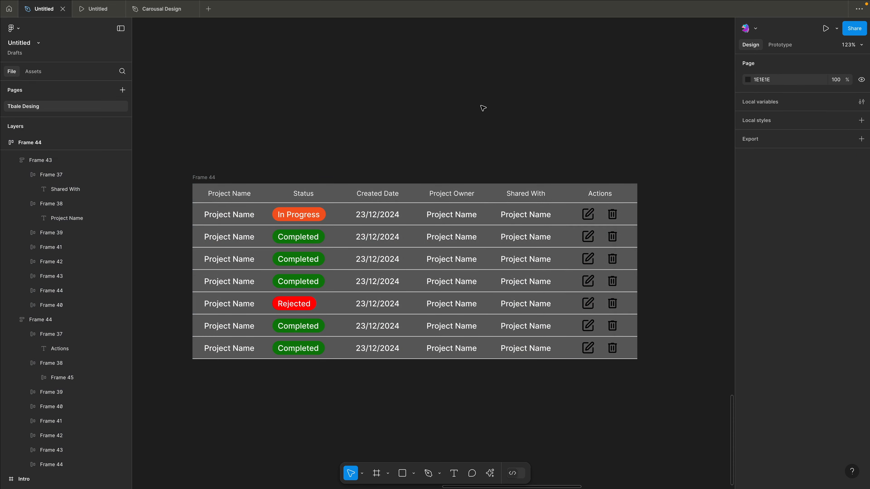
# - Set the table frame's corner radius to 6
pyautogui.scroll(-3, 481, 117)
pyautogui.click(276, 161)
pyautogui.click(817, 325)
pyautogui.write('6')
pyautogui.press('Return')
pyautogui.click(700, 250)
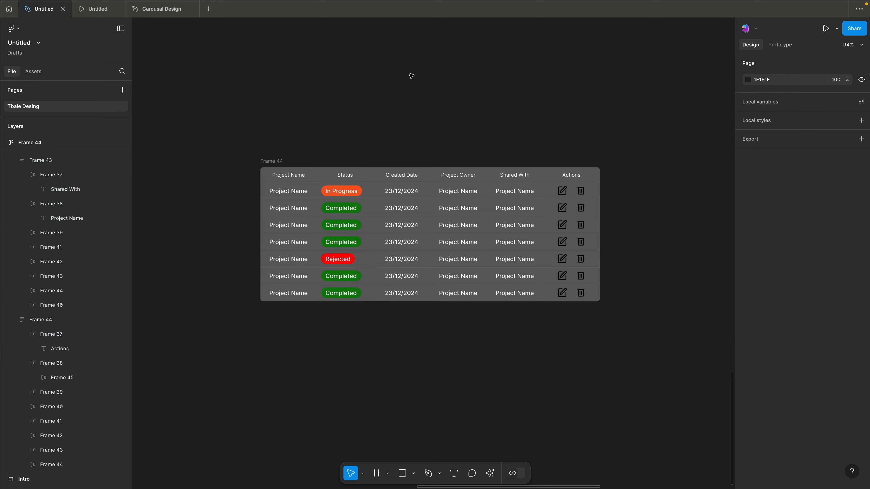
# - Try widening the Project Name column to 266 and undo the resize
pyautogui.click(313, 204)
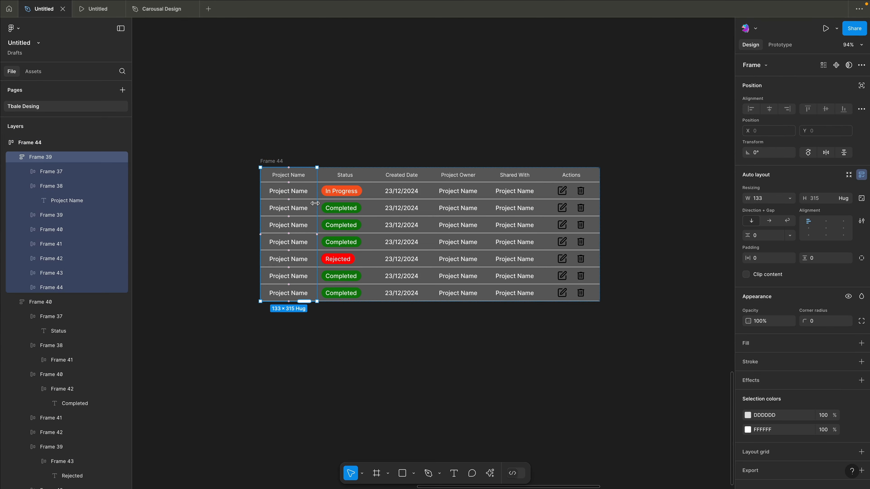
pyautogui.moveTo(320, 204); pyautogui.dragTo(373, 211)
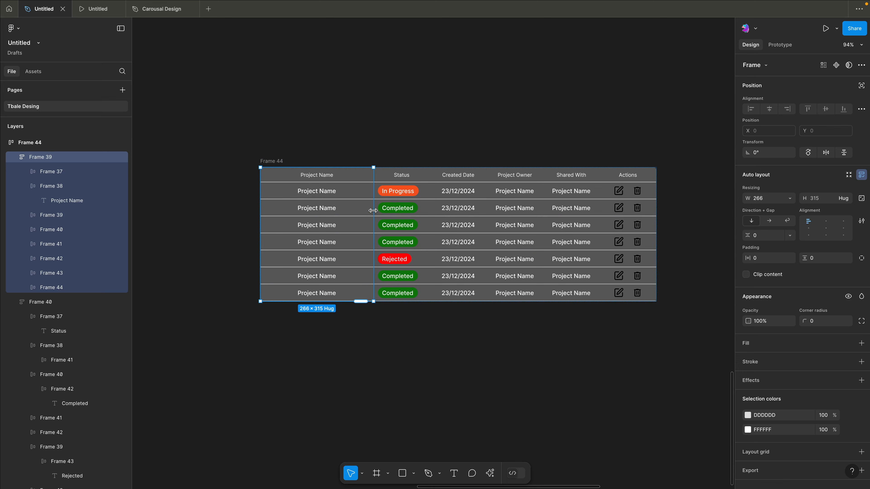
pyautogui.hotkey('ctrl', 'z')
pyautogui.click(309, 126)
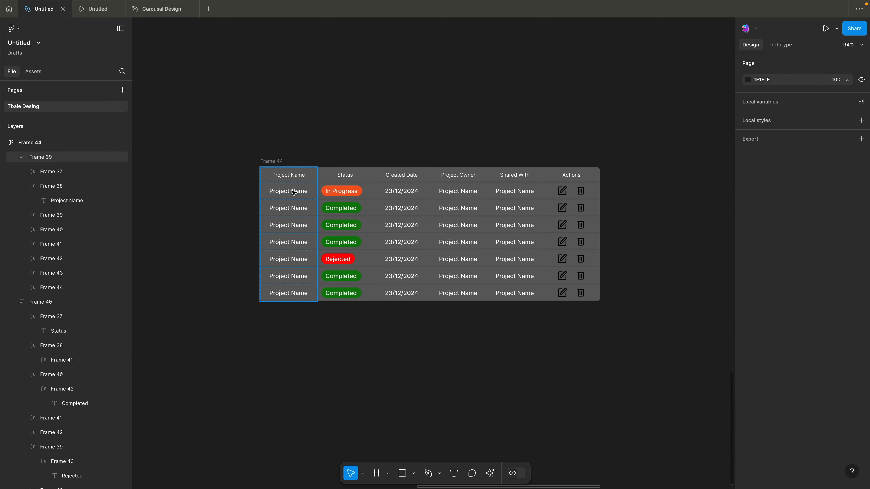
# - Left-align the header cell of the first Project Name column and widen that column to 155
pyautogui.scroll(-1, 313, 109)
pyautogui.click(308, 198)
pyautogui.click(307, 139)
pyautogui.click(310, 193)
pyautogui.moveTo(319, 203)
pyautogui.mouseDown()
pyautogui.moveTo(342, 204)
pyautogui.moveTo(327, 204)
pyautogui.mouseUp()
# - Try widening the Status, Created Date and Project Owner columns one at a time, undoing each resize
pyautogui.click(370, 202)
pyautogui.moveTo(383, 203); pyautogui.dragTo(412, 205)
pyautogui.hotkey('ctrl', 'z')
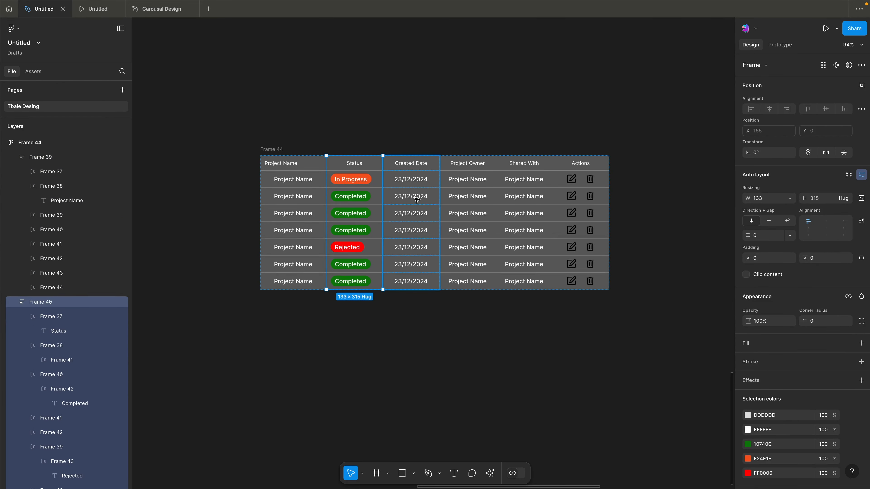
pyautogui.click(417, 200)
pyautogui.moveTo(440, 206); pyautogui.dragTo(468, 207)
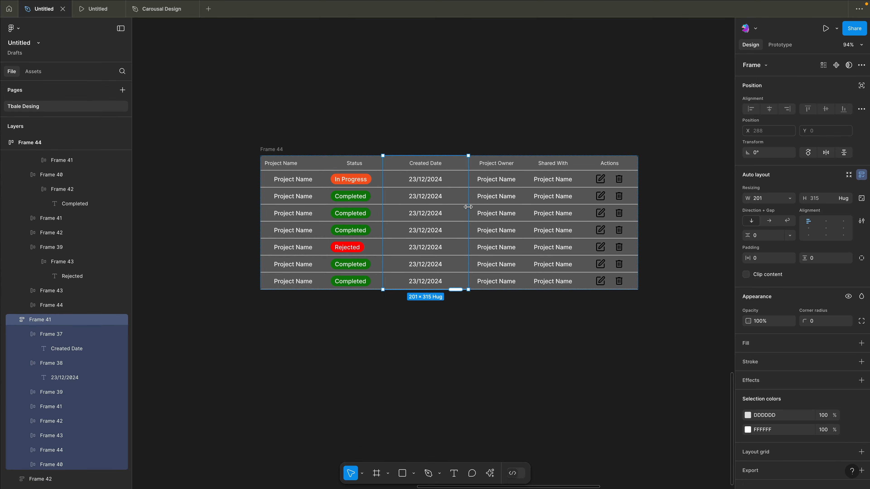
pyautogui.hotkey('ctrl', 'z')
pyautogui.click(469, 208)
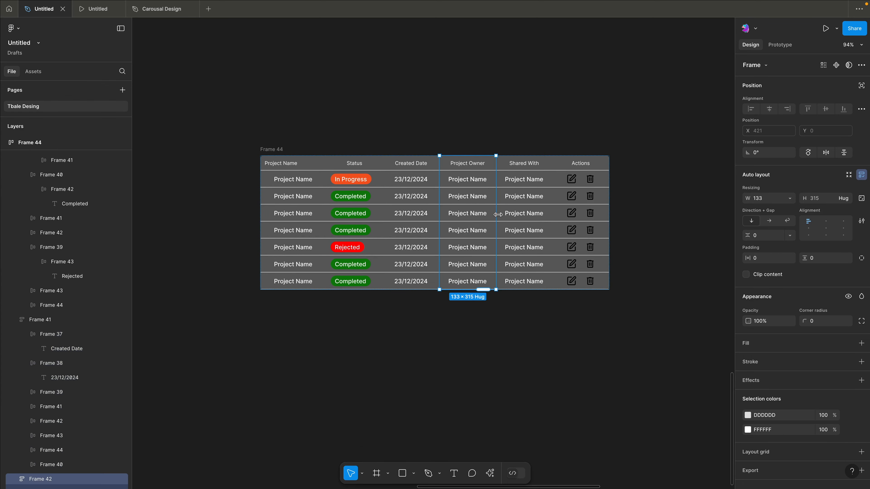
pyautogui.moveTo(502, 214); pyautogui.dragTo(546, 215)
pyautogui.hotkey('ctrl', 'z')
pyautogui.click(466, 132)
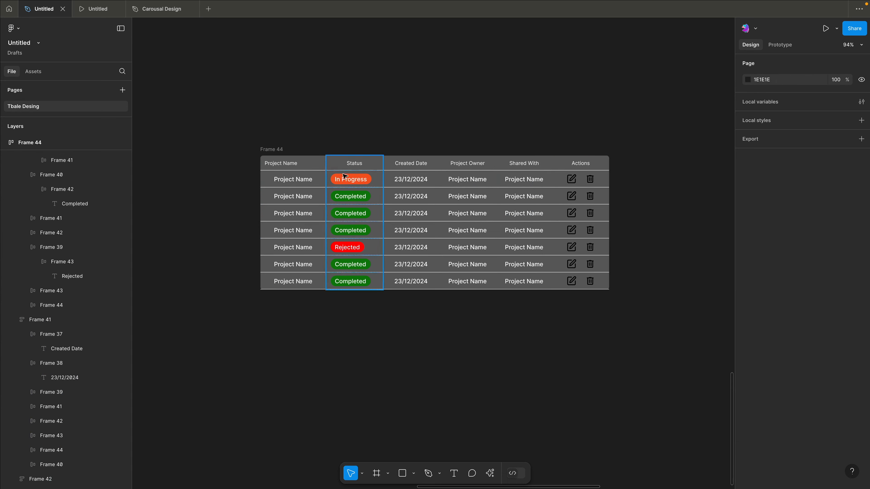
pyautogui.click(304, 179)
pyautogui.doubleClick(304, 179)
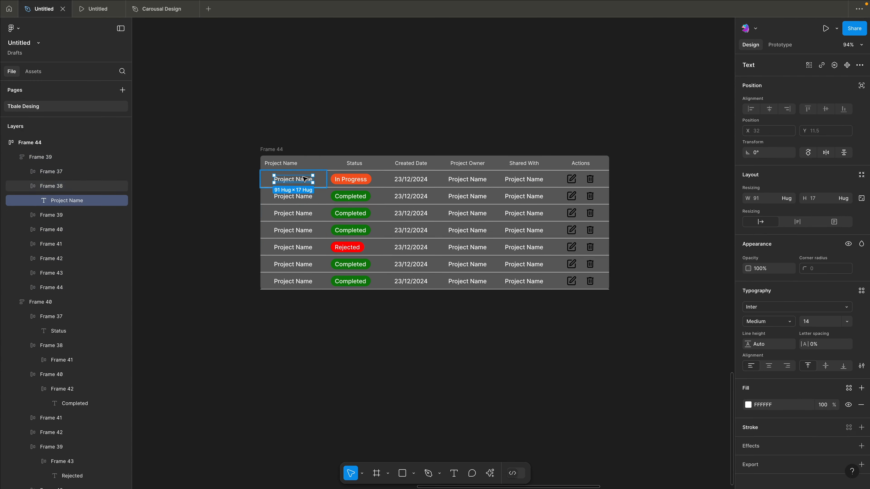
pyautogui.press('Escape')
pyautogui.click(243, 189)
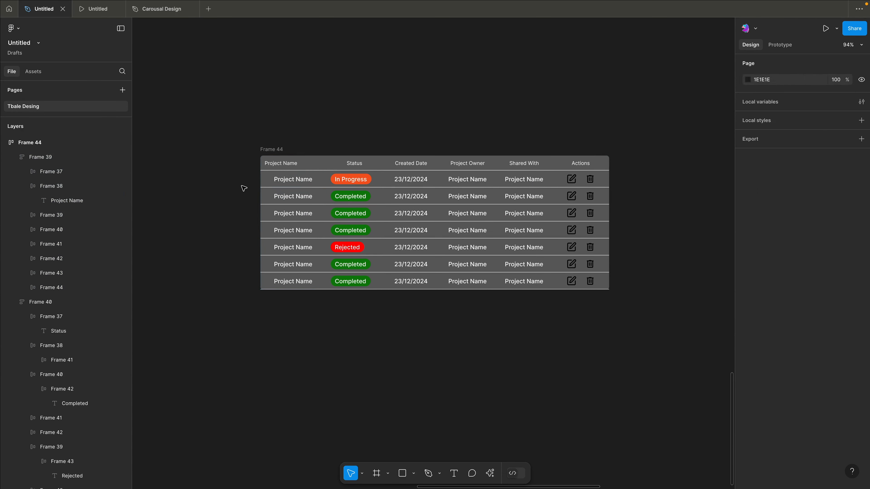
# - Left-align the contents of all seven cells below the header in the first Project Name column
pyautogui.click(318, 194)
pyautogui.doubleClick(318, 184)
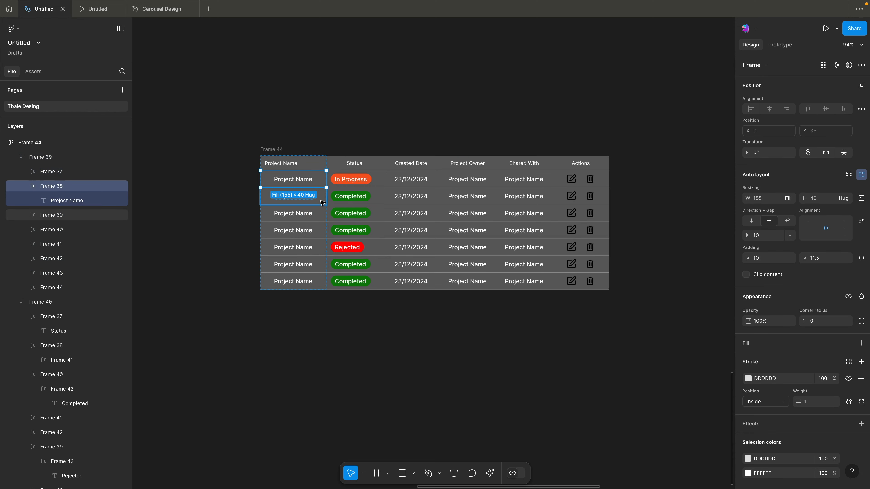
pyautogui.keyDown('shift'); pyautogui.click(318, 198); pyautogui.keyUp('shift')
pyautogui.keyDown('shift'); pyautogui.click(319, 215); pyautogui.keyUp('shift')
pyautogui.keyDown('shift'); pyautogui.click(318, 231); pyautogui.keyUp('shift')
pyautogui.keyDown('shift'); pyautogui.click(320, 248); pyautogui.keyUp('shift')
pyautogui.keyDown('shift'); pyautogui.click(318, 265); pyautogui.keyUp('shift')
pyautogui.keyDown('shift'); pyautogui.click(318, 281); pyautogui.keyUp('shift')
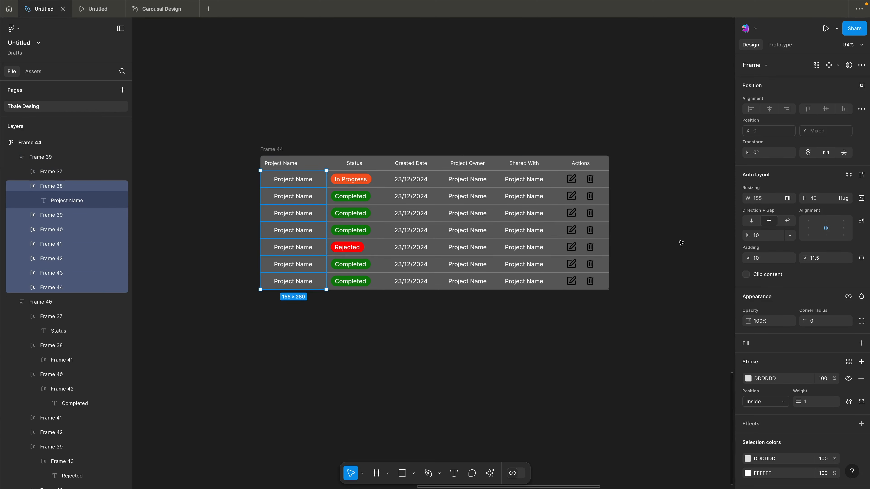
pyautogui.click(809, 228)
pyautogui.click(436, 124)
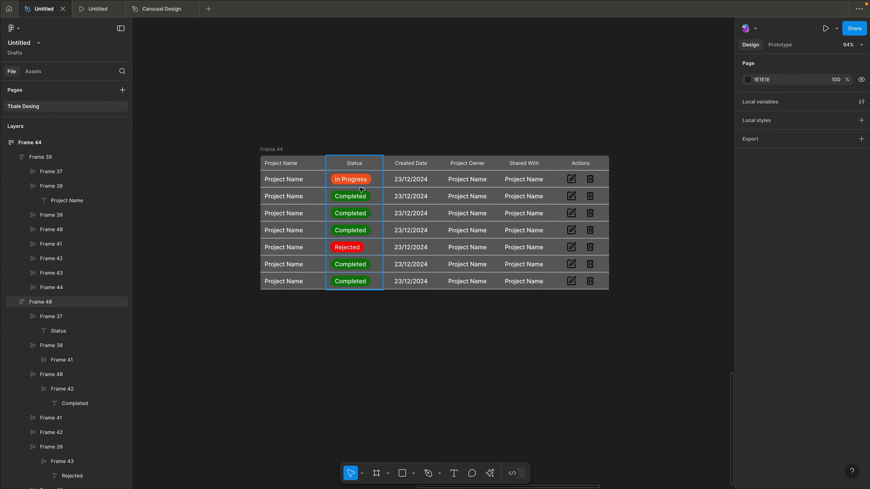
# - Set the widths of the Status and Created Date columns to hug their contents
pyautogui.click(357, 185)
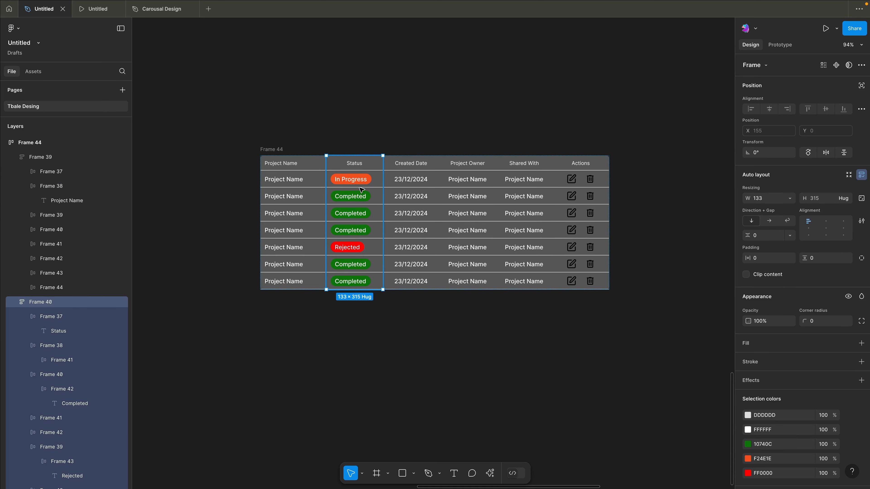
pyautogui.click(791, 199)
pyautogui.click(786, 205)
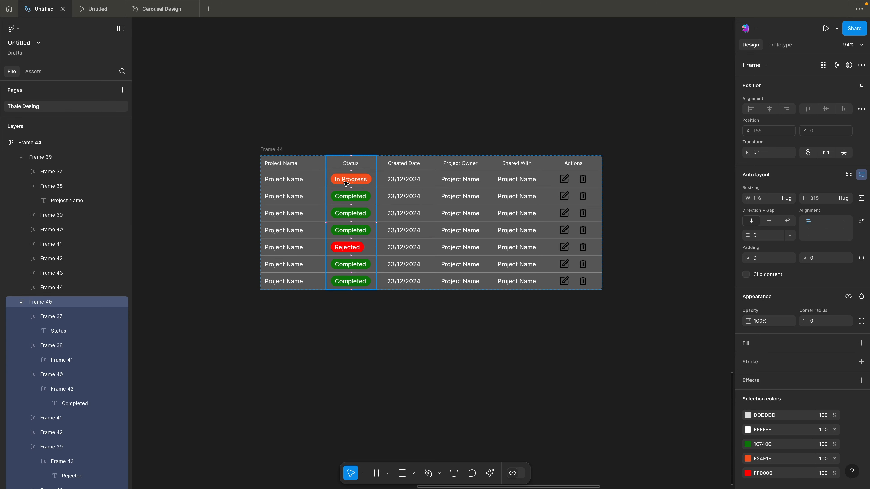
pyautogui.click(399, 190)
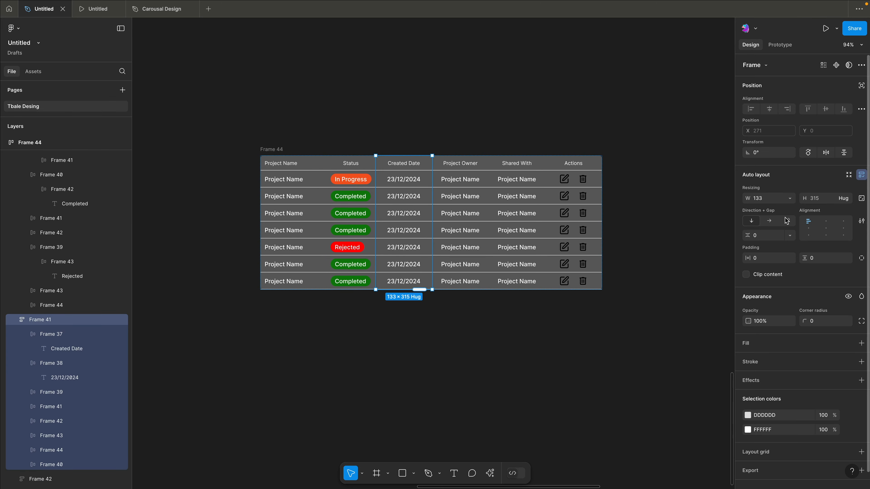
pyautogui.click(790, 199)
pyautogui.click(792, 208)
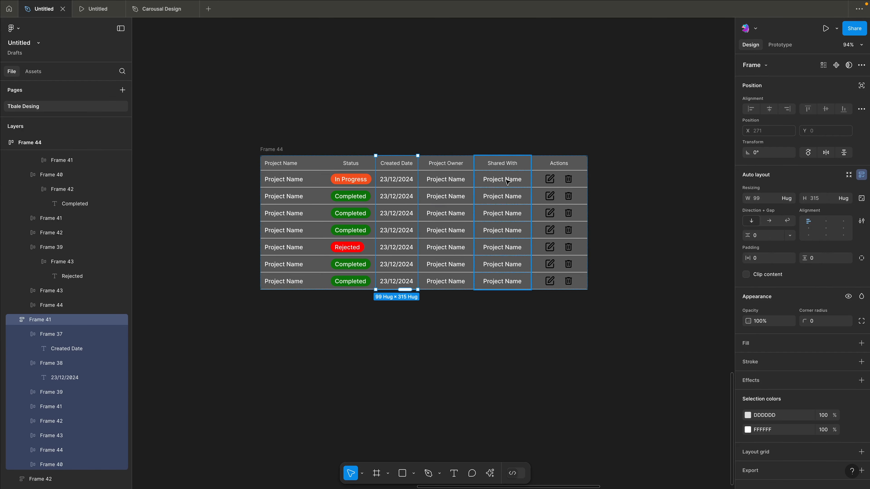
# - Set the width of the Project Owner column to fill the container
pyautogui.click(451, 192)
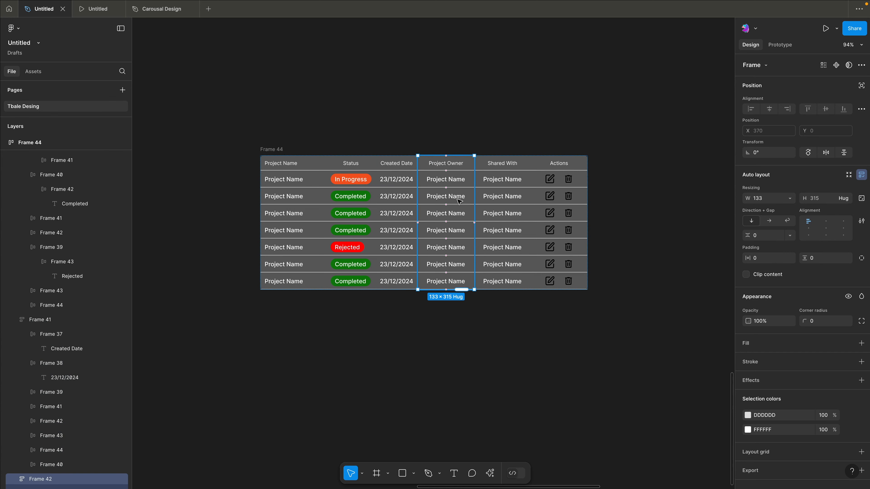
pyautogui.click(790, 200)
pyautogui.click(784, 220)
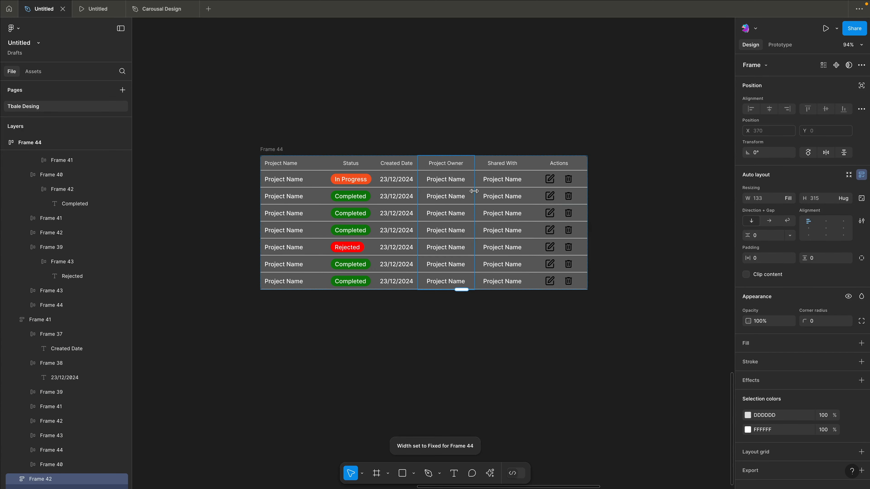
# - Try widening the Project Owner column to 153 and undo the resize
pyautogui.moveTo(512, 195); pyautogui.dragTo(479, 196)
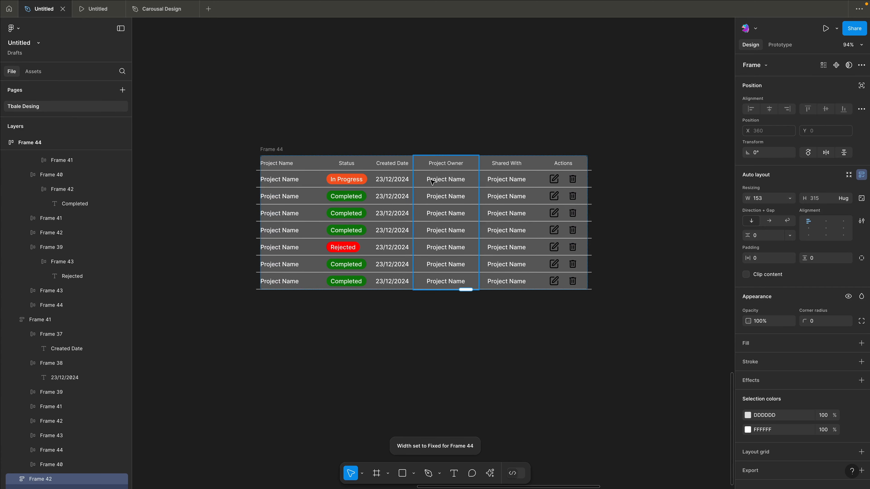
pyautogui.click(413, 117)
pyautogui.press('super+z')
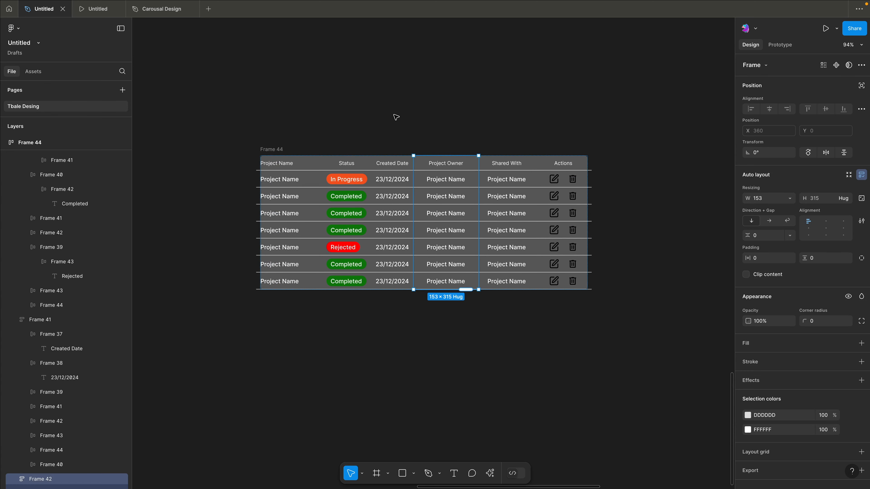
pyautogui.press('super+z')
# - Set the width of the Actions column to hug its contents
pyautogui.click(790, 198)
pyautogui.click(789, 209)
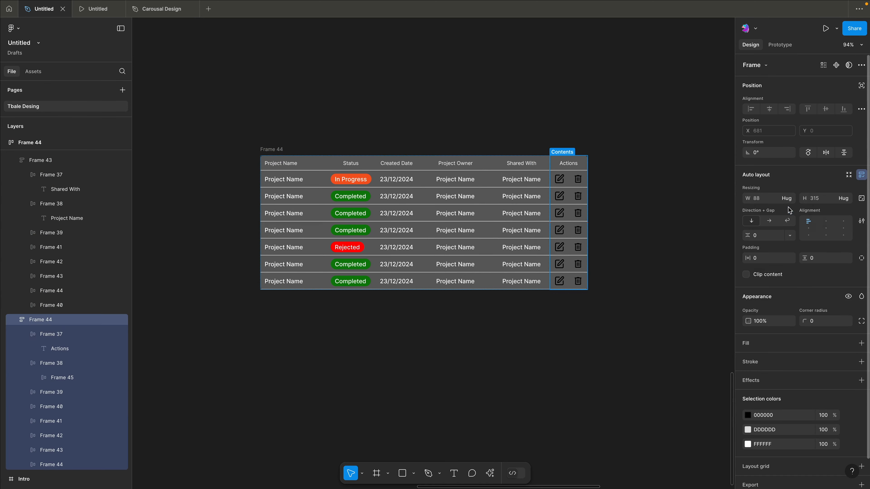
pyautogui.click(626, 144)
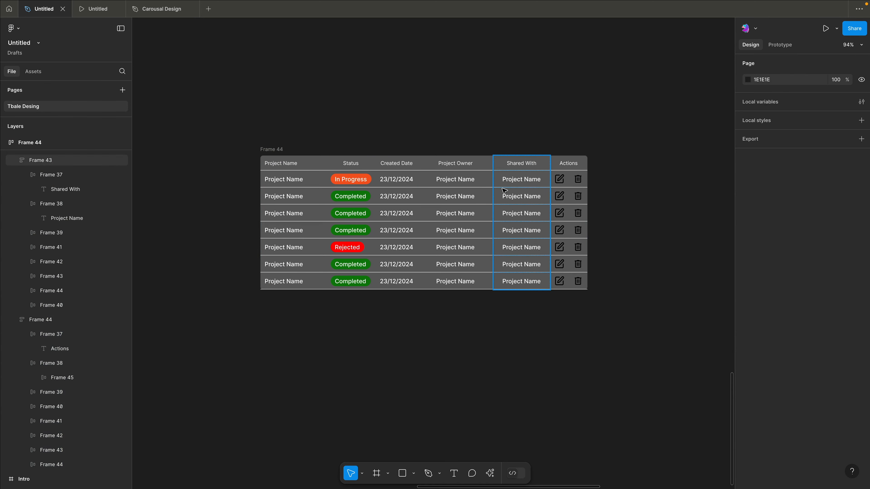
# - Left-align the contents of all seven cells below the header in the Project Owner column
pyautogui.click(483, 189)
pyautogui.click(475, 184)
pyautogui.keyDown('shift'); pyautogui.click(489, 198); pyautogui.keyUp('shift')
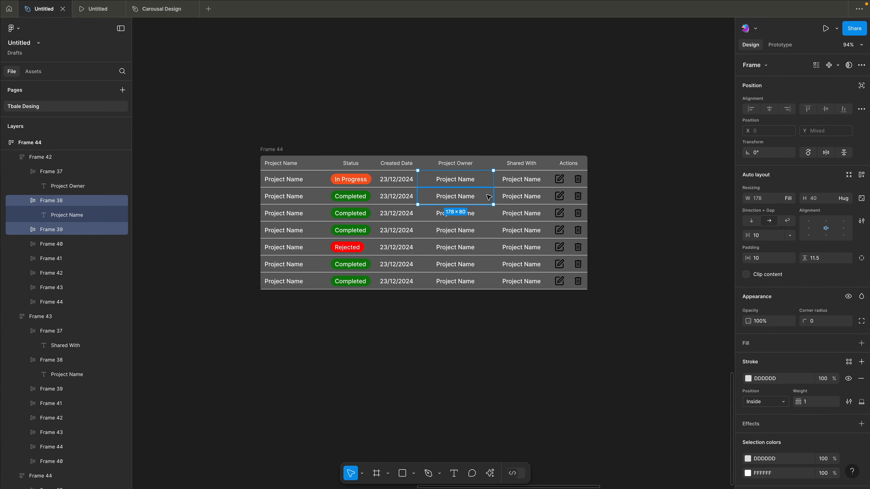
pyautogui.keyDown('shift'); pyautogui.click(486, 214); pyautogui.keyUp('shift')
pyautogui.keyDown('shift'); pyautogui.click(486, 230); pyautogui.keyUp('shift')
pyautogui.keyDown('shift'); pyautogui.click(487, 247); pyautogui.keyUp('shift')
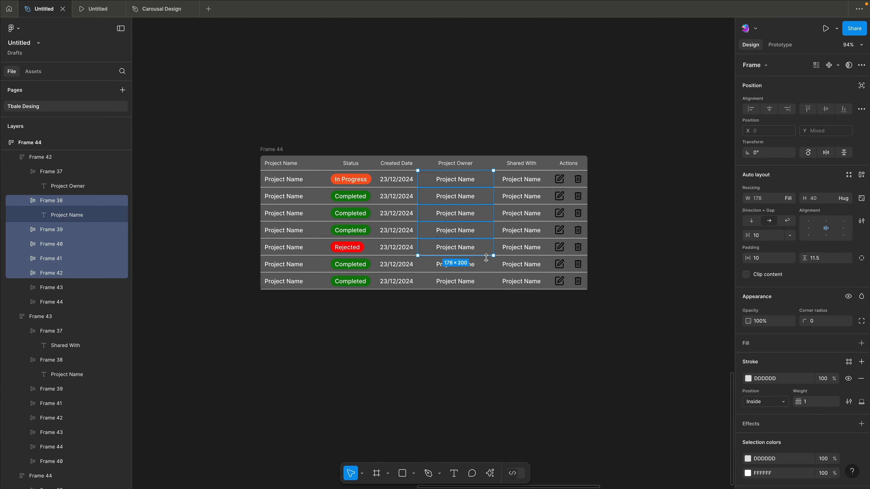
pyautogui.keyDown('shift'); pyautogui.click(486, 264); pyautogui.keyUp('shift')
pyautogui.keyDown('shift'); pyautogui.click(486, 281); pyautogui.keyUp('shift')
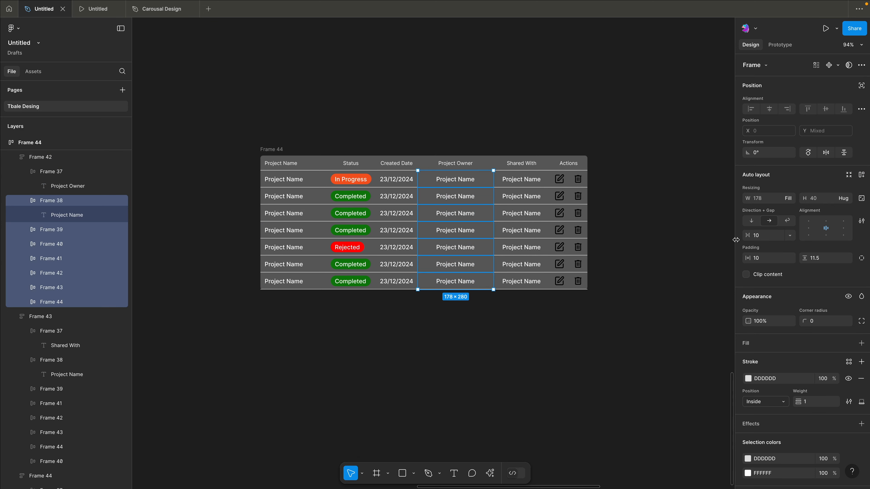
pyautogui.click(808, 228)
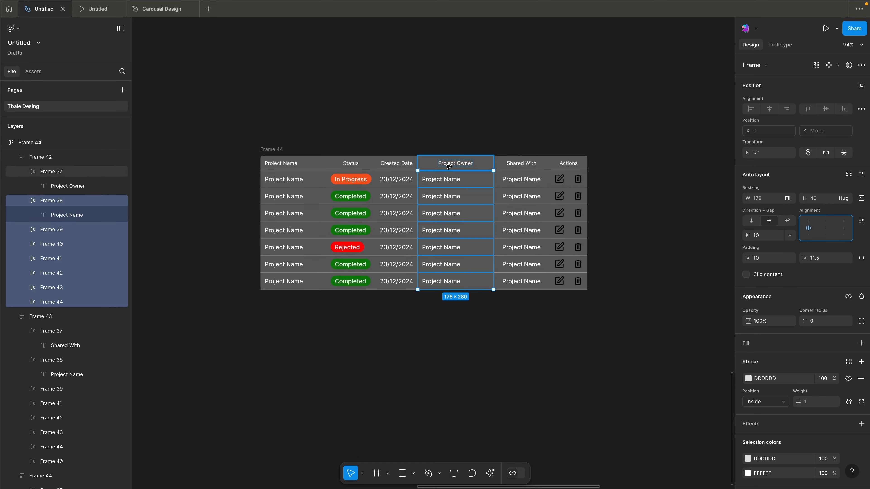
# - Left-align the header cell of the Project Owner column
pyautogui.click(449, 166)
pyautogui.click(809, 228)
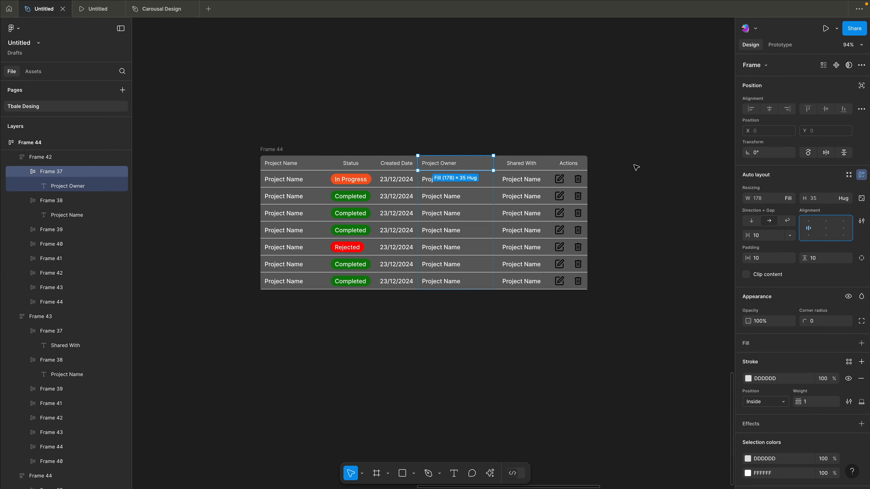
pyautogui.click(547, 120)
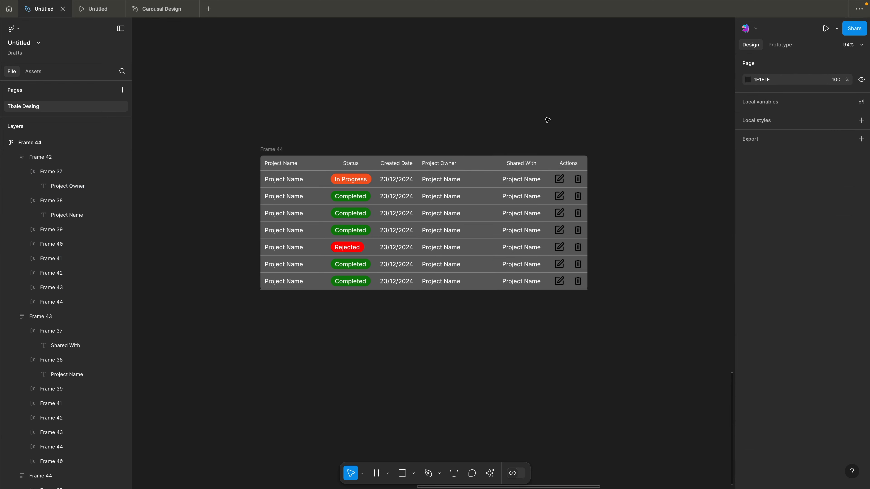
# - Left-align the header and the seven cells below it in the Shared With column
pyautogui.click(506, 171)
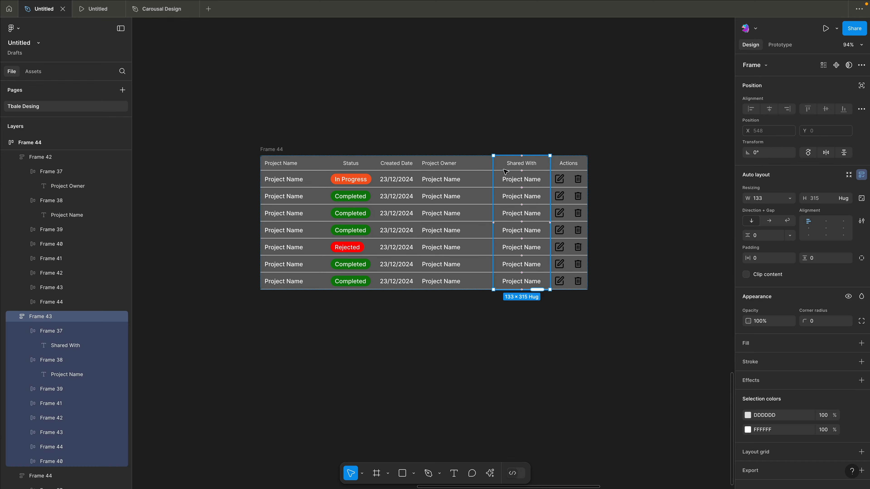
pyautogui.doubleClick(514, 163)
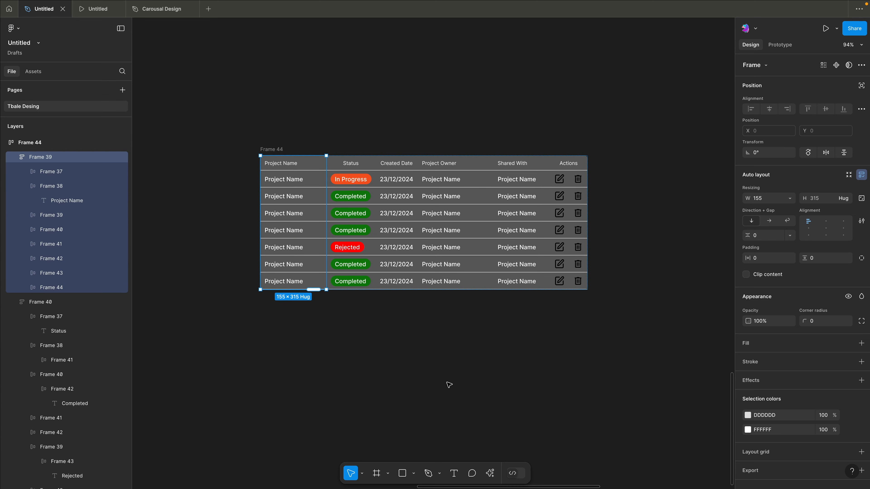
pyautogui.click(492, 475)
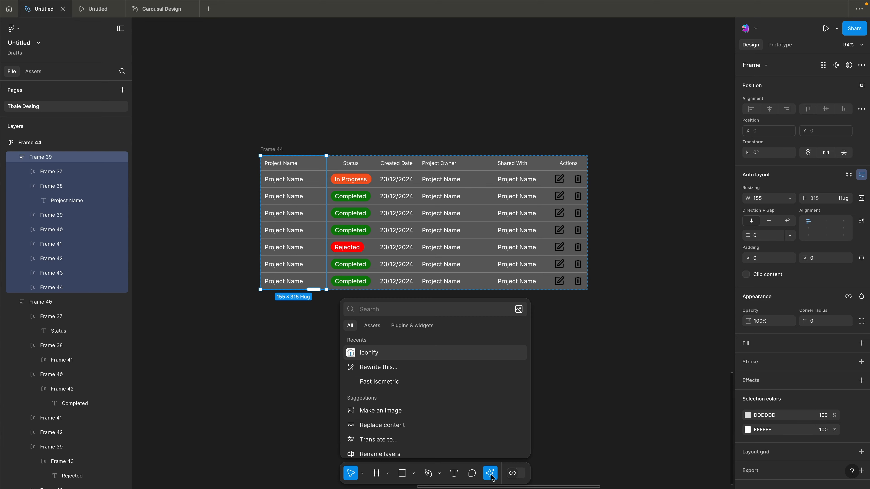
pyautogui.click(394, 367)
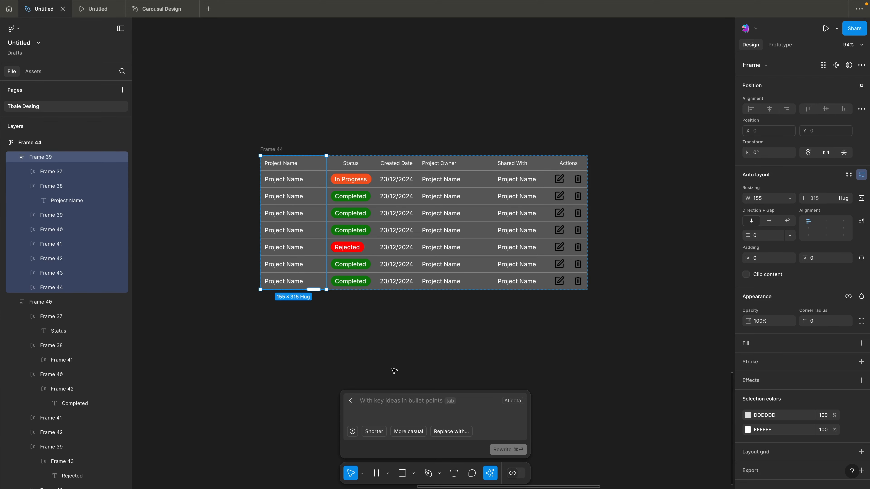
pyautogui.write('Re')
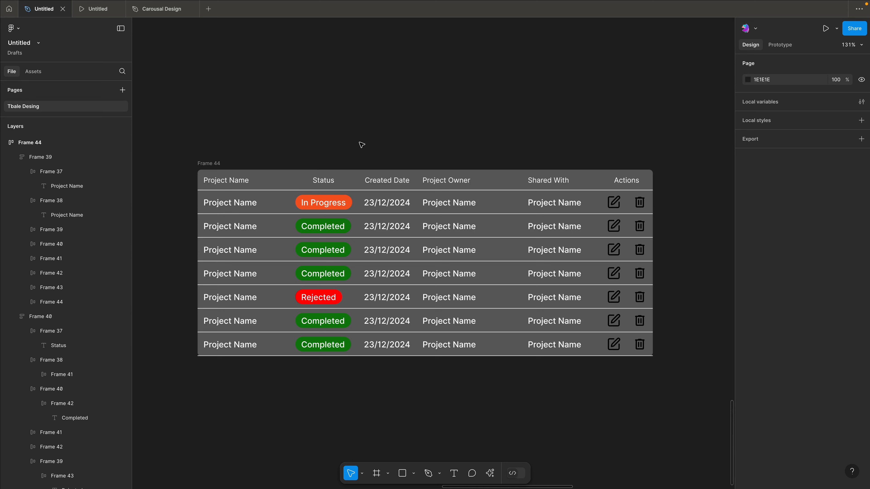
# - Rewrite the seven cells below the Project Name header with the AI text tool, using the prompt "give some random names"
pyautogui.click(243, 216)
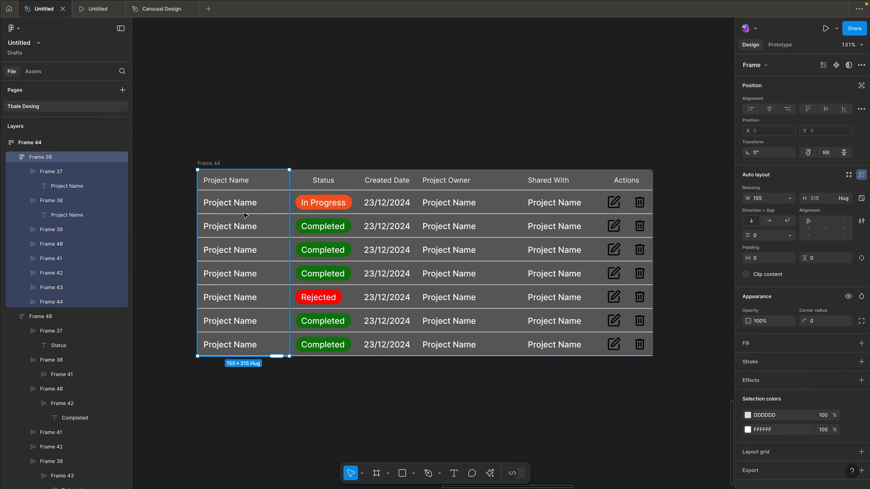
pyautogui.click(244, 214)
pyautogui.keyDown('shift'); pyautogui.click(272, 207); pyautogui.keyUp('shift')
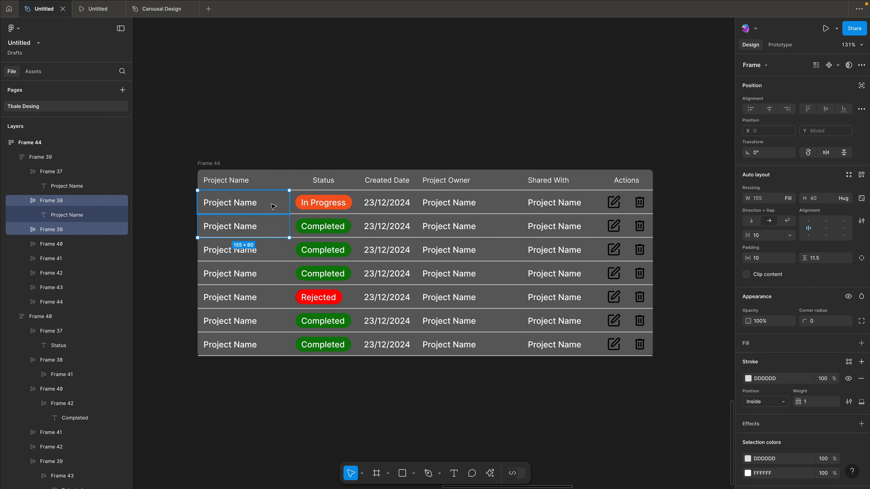
pyautogui.keyDown('shift'); pyautogui.click(274, 250); pyautogui.keyUp('shift')
pyautogui.keyDown('shift'); pyautogui.click(276, 270); pyautogui.keyUp('shift')
pyautogui.keyDown('shift'); pyautogui.click(274, 297); pyautogui.keyUp('shift')
pyautogui.keyDown('shift'); pyautogui.click(274, 321); pyautogui.keyUp('shift')
pyautogui.keyDown('shift'); pyautogui.click(277, 346); pyautogui.keyUp('shift')
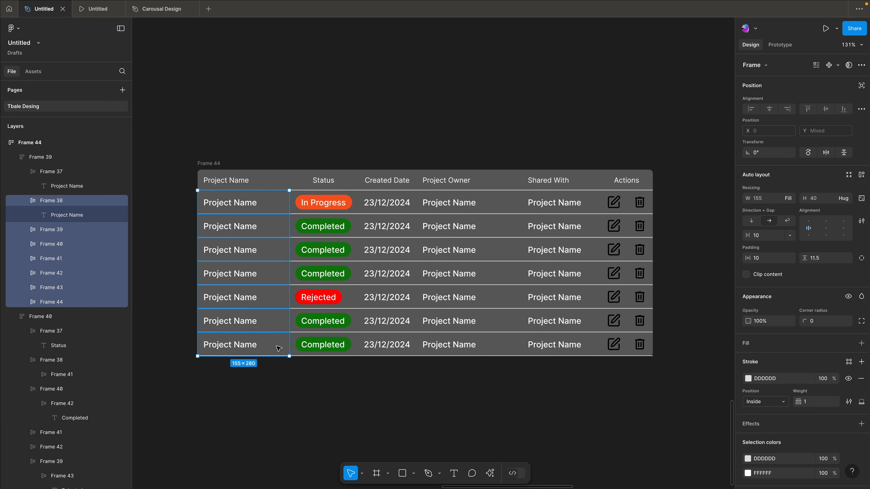
pyautogui.click(490, 473)
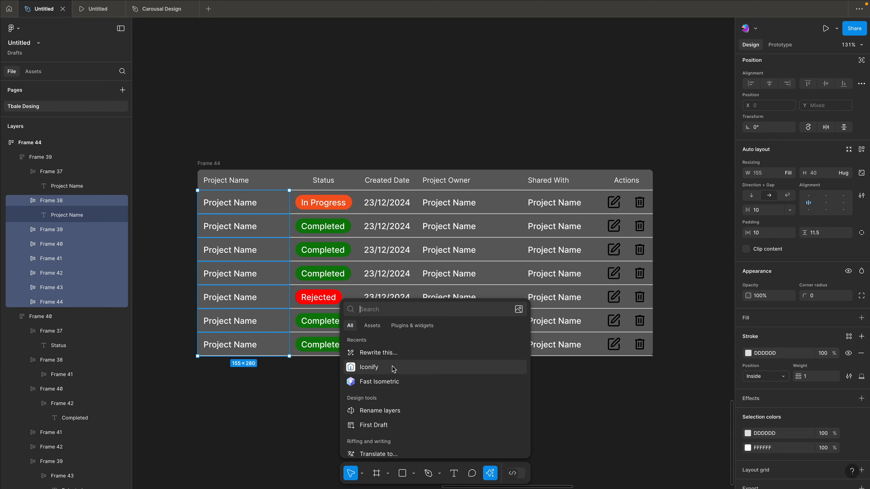
pyautogui.click(385, 357)
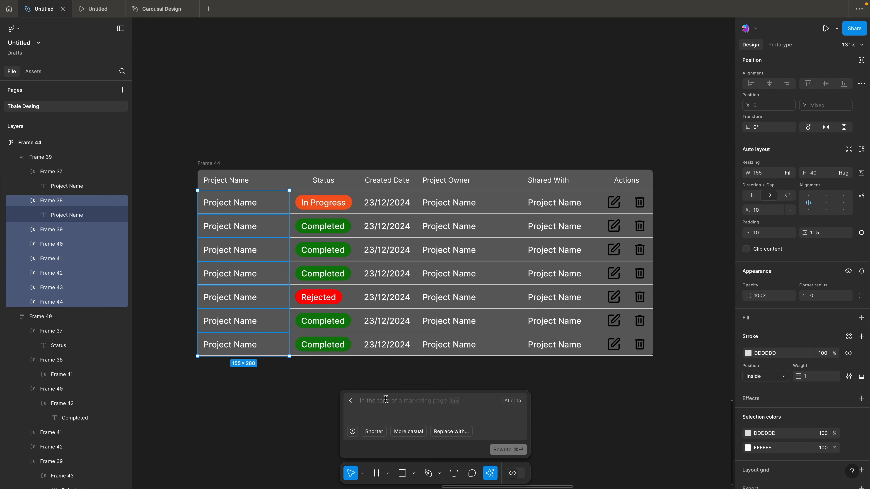
pyautogui.write('give some random names')
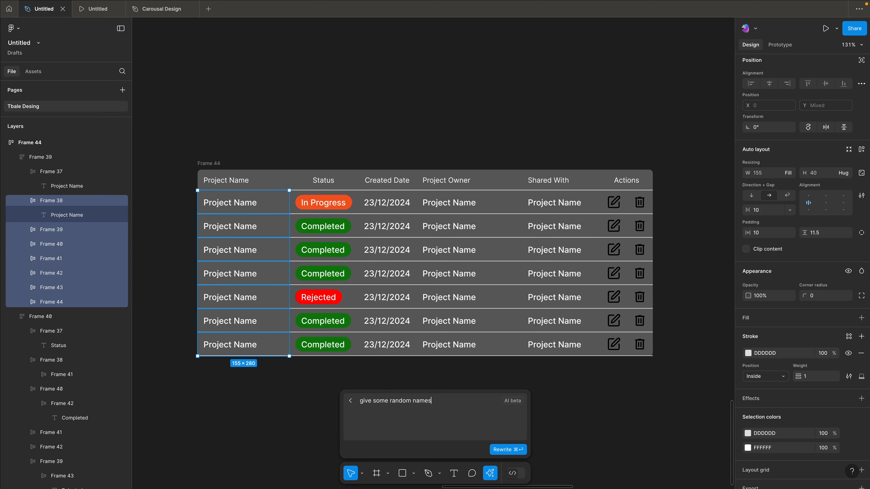
pyautogui.press('super+Return')
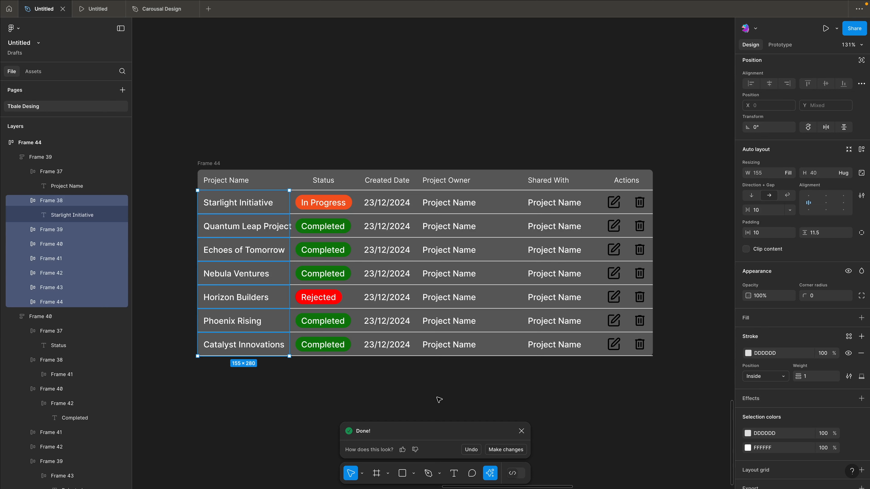
# - Rewrite the selected Project Name cells again with AI, using a prompt that begins "give some random names of the"
pyautogui.click(498, 448)
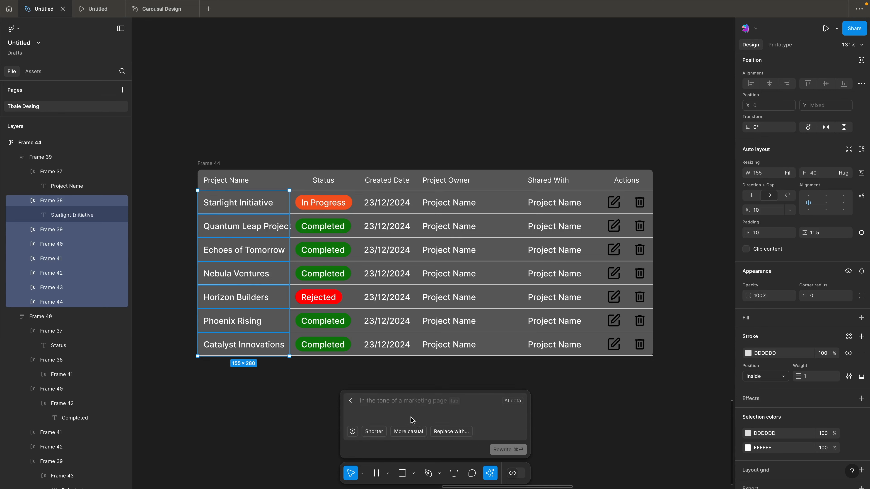
pyautogui.write('give some random names of the')
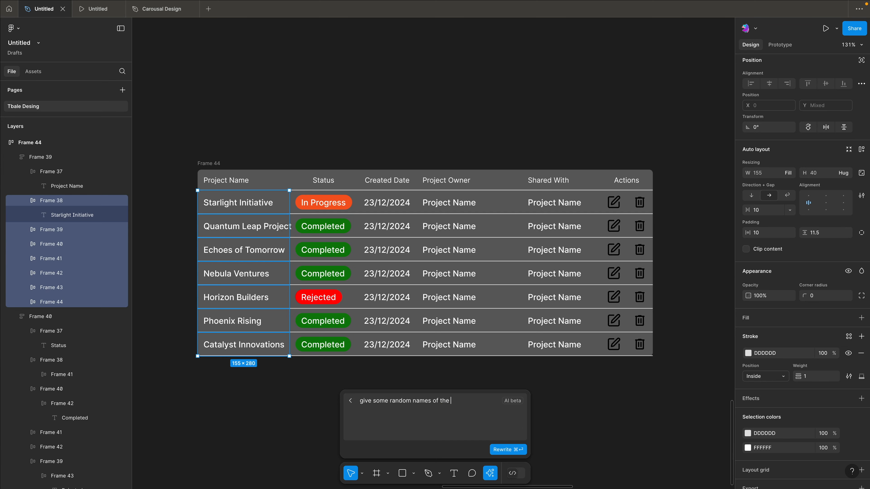
pyautogui.press('super+space')
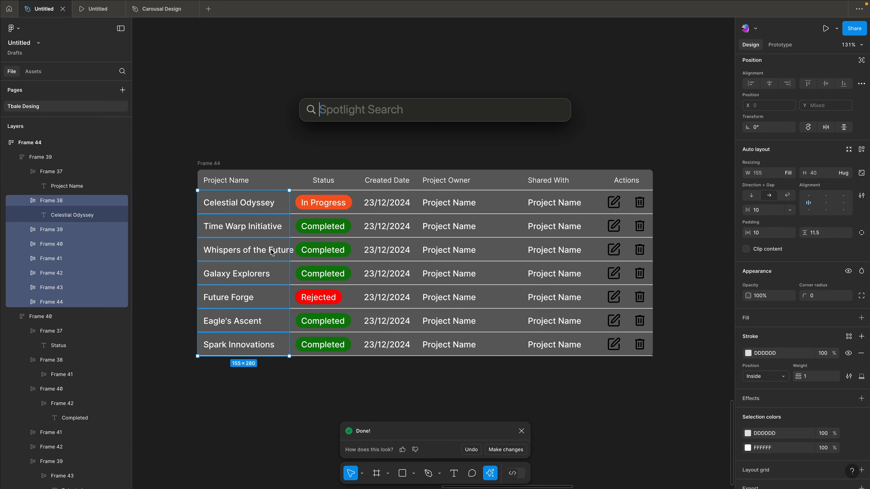
pyautogui.click(261, 145)
# - Rewrite the seven cells below the Created Date header with AI, using the prompt "give some random date"
pyautogui.click(413, 212)
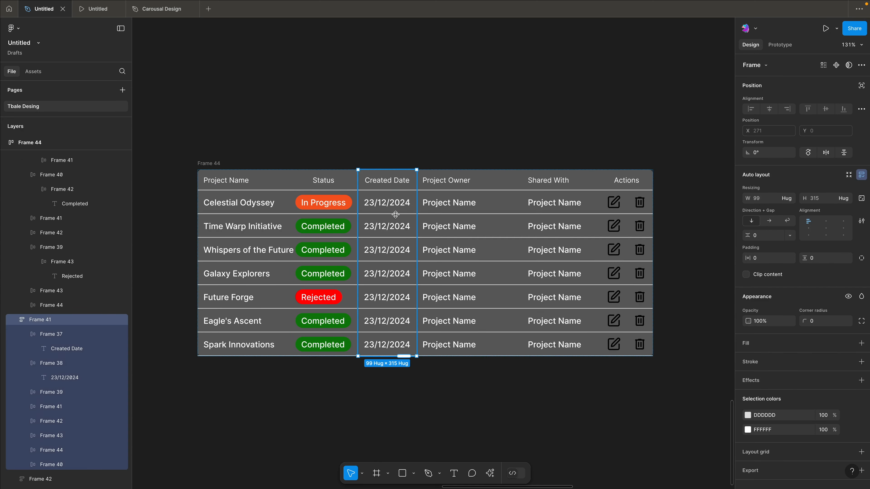
pyautogui.moveTo(412, 211); pyautogui.dragTo(490, 474)
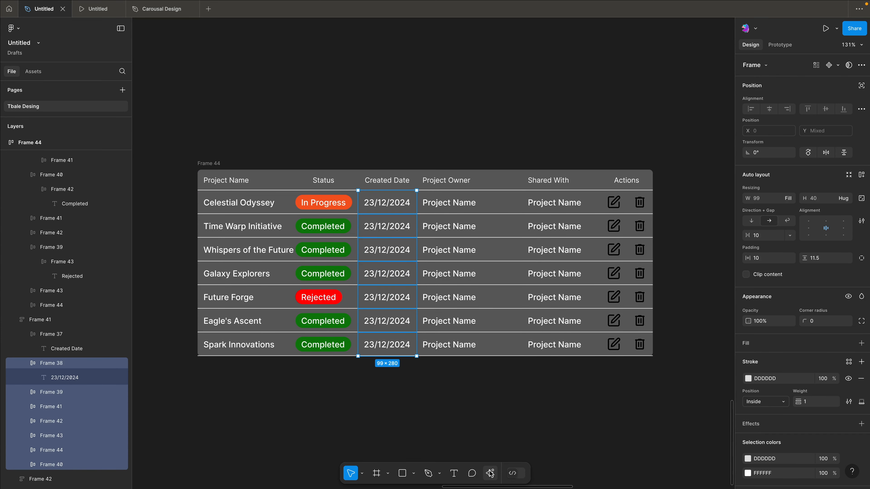
pyautogui.click(491, 474)
pyautogui.click(380, 353)
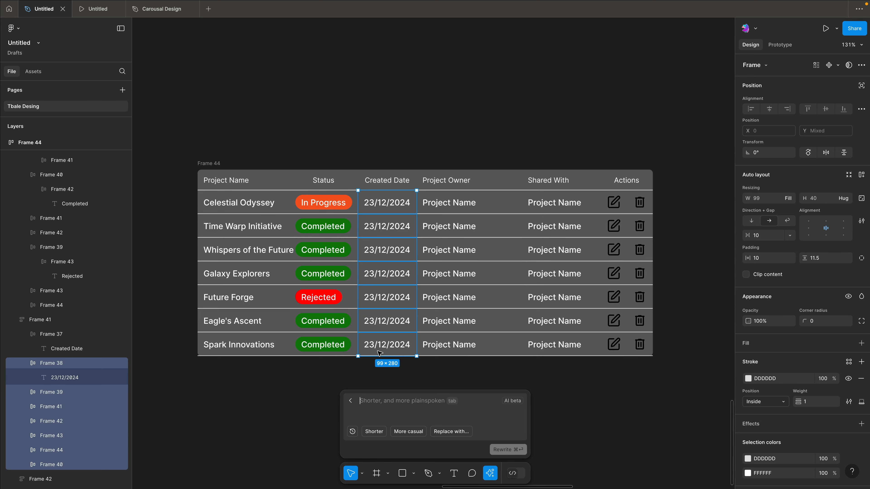
pyautogui.write('give some random date')
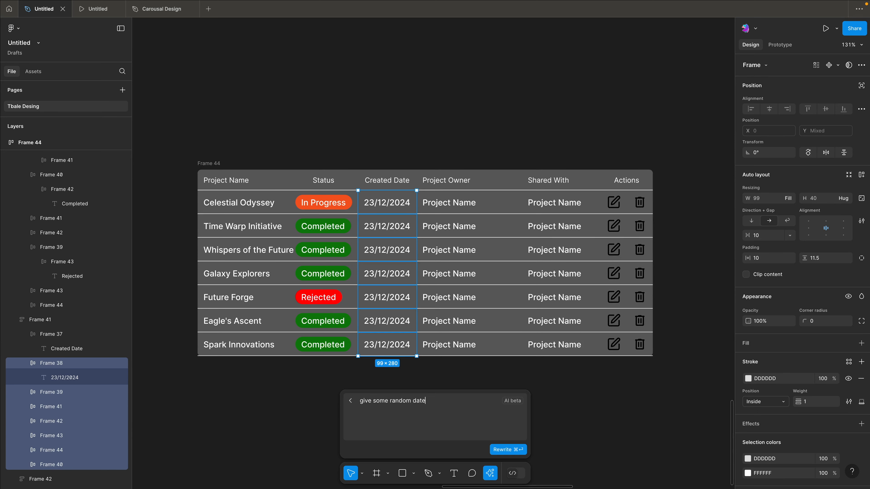
pyautogui.press('super+Return')
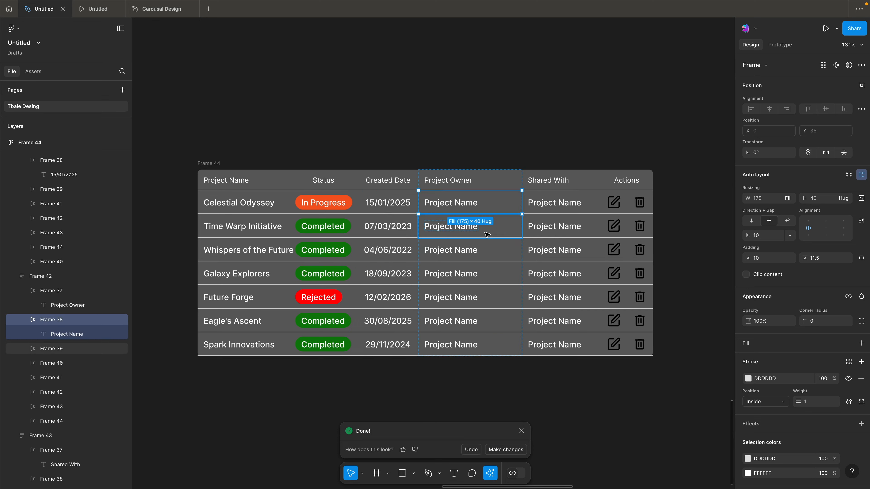
# - Replace the placeholder text in the seven cells below the Project Owner header with AI-generated personal names
pyautogui.keyDown('shift'); pyautogui.click(488, 233); pyautogui.keyUp('shift')
pyautogui.keyDown('shift'); pyautogui.click(500, 251); pyautogui.keyUp('shift')
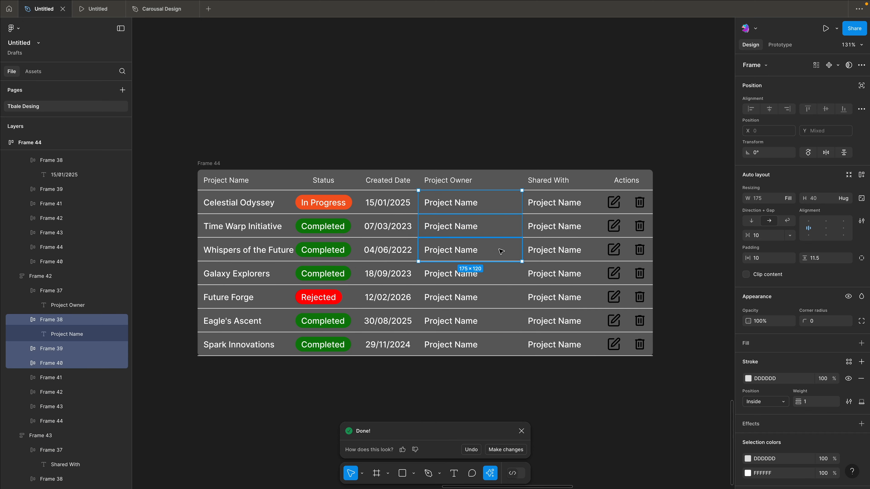
pyautogui.keyDown('shift'); pyautogui.click(502, 274); pyautogui.keyUp('shift')
pyautogui.keyDown('shift'); pyautogui.click(501, 297); pyautogui.keyUp('shift')
pyautogui.keyDown('shift'); pyautogui.click(500, 322); pyautogui.keyUp('shift')
pyautogui.keyDown('shift'); pyautogui.click(500, 345); pyautogui.keyUp('shift')
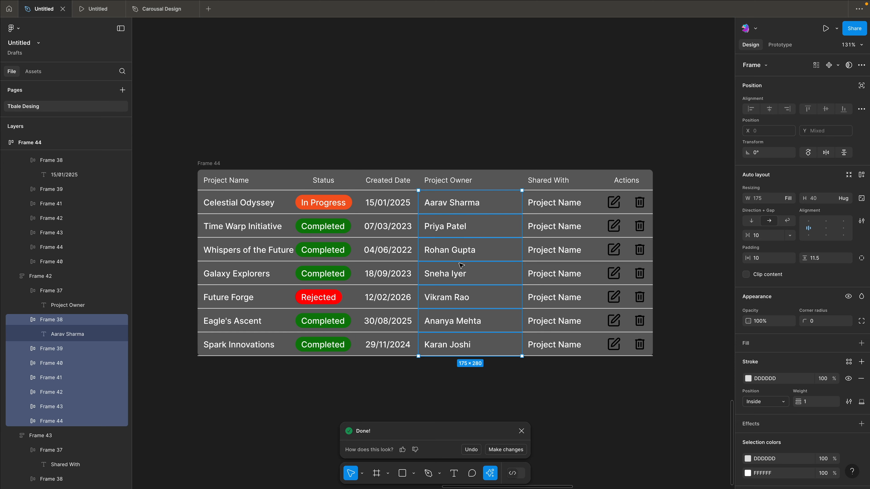
# - Replace the placeholder text in the seven cells below the Shared With header with AI-generated personal names
pyautogui.click(579, 205)
pyautogui.moveTo(589, 232); pyautogui.dragTo(591, 347)
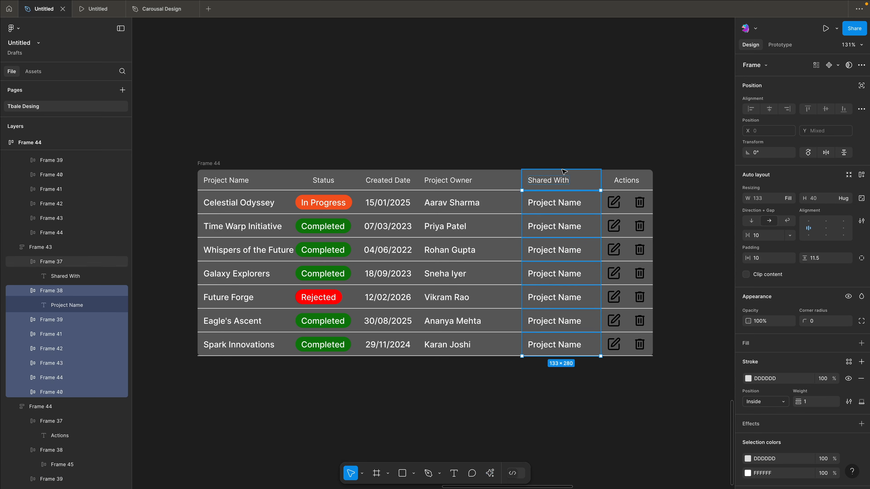
pyautogui.click(493, 474)
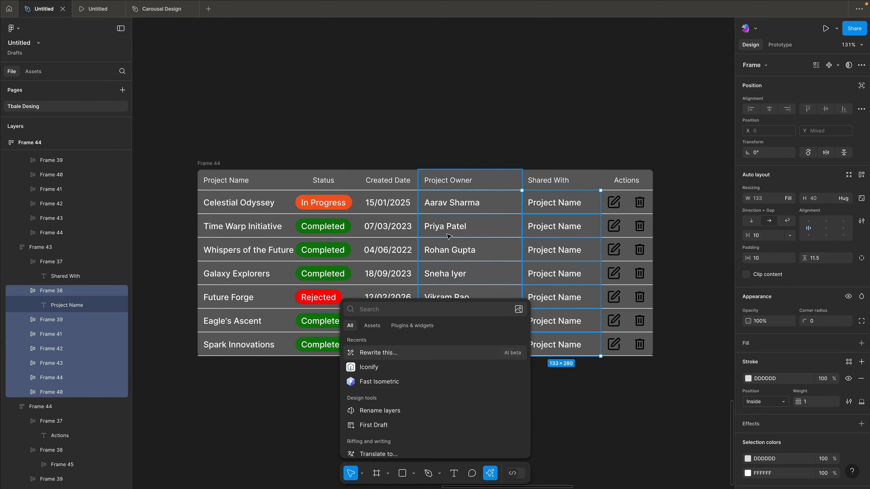
pyautogui.click(389, 352)
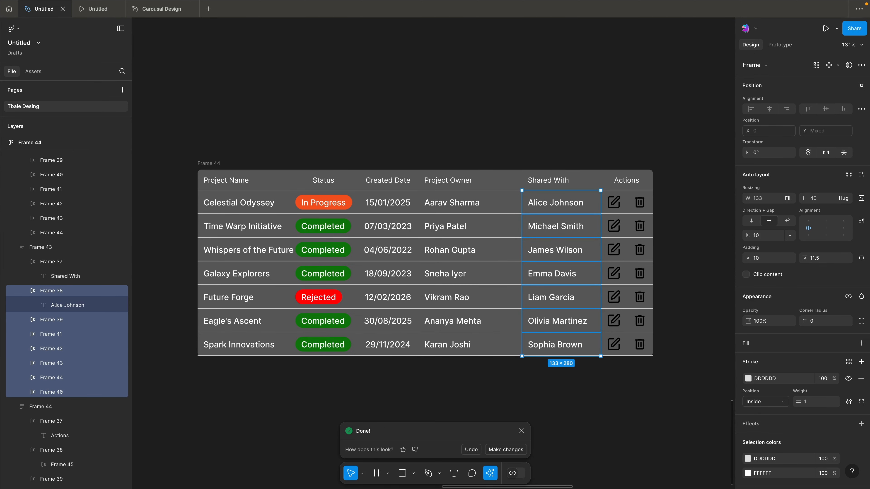
pyautogui.click(552, 155)
pyautogui.hscroll(3, 560, 149)
pyautogui.click(544, 203)
pyautogui.click(462, 141)
pyautogui.scroll(-3, 445, 147)
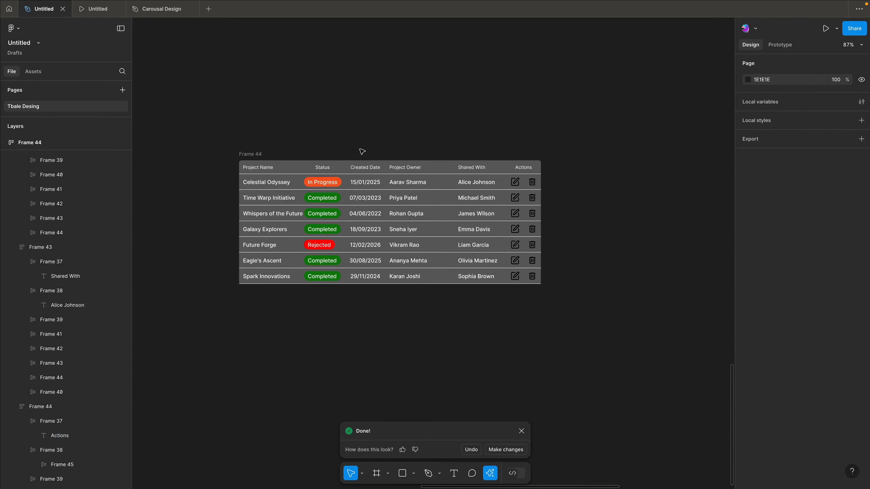
pyautogui.scroll(1, 363, 151)
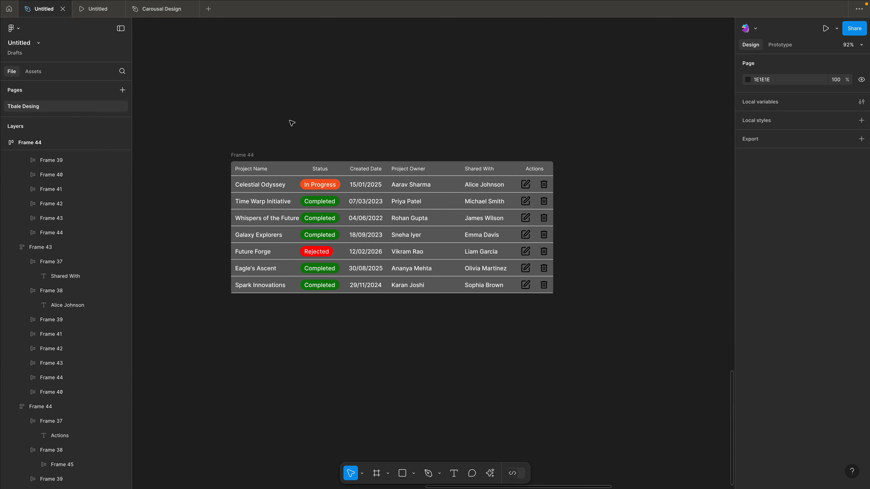
pyautogui.click(260, 202)
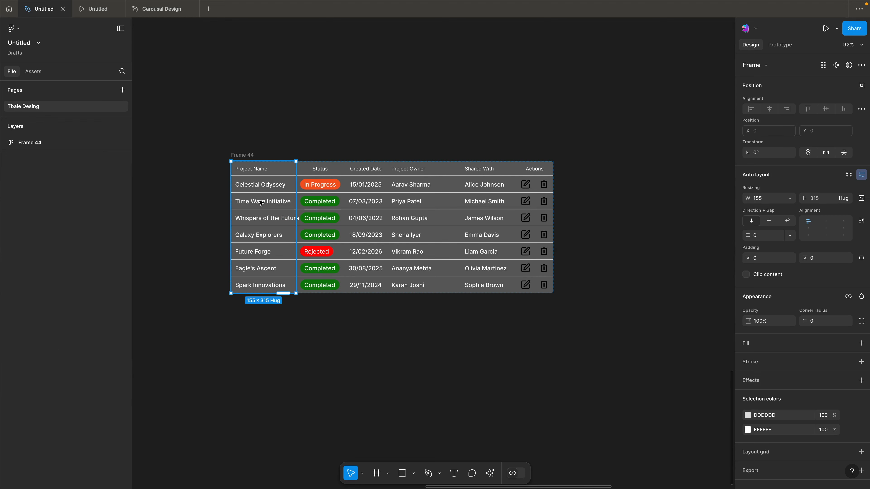
pyautogui.click(412, 118)
pyautogui.click(262, 209)
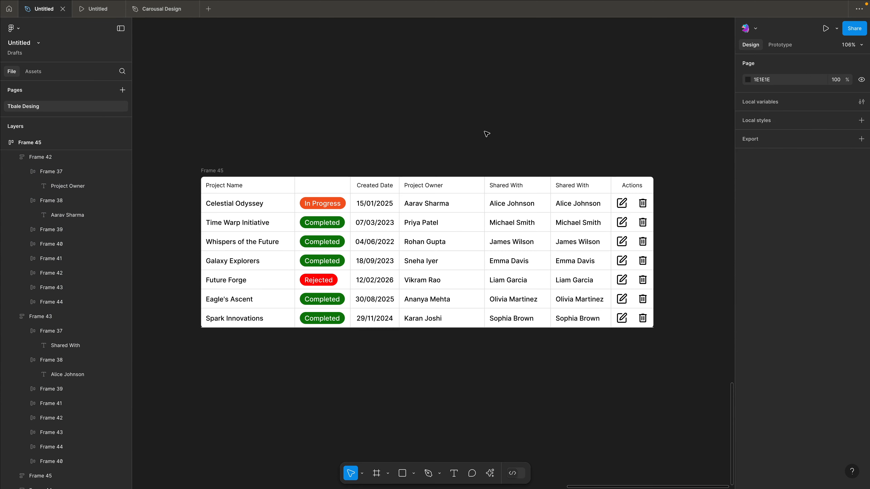
pyautogui.click(323, 201)
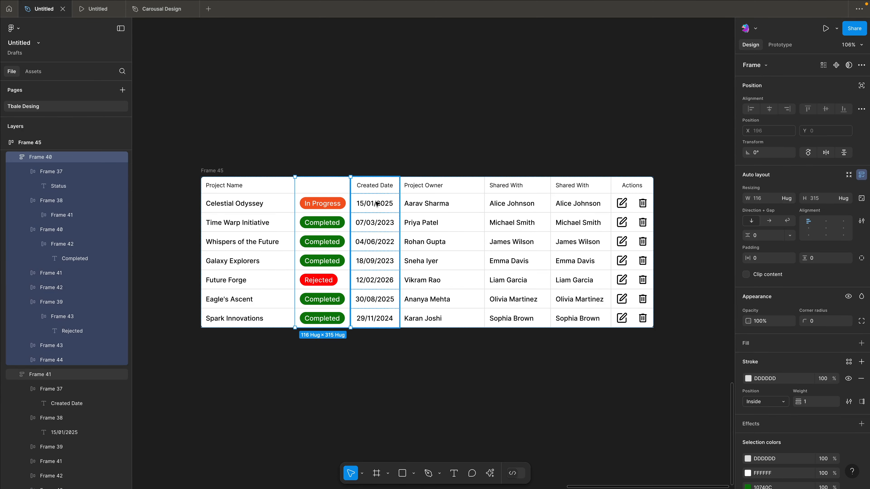
pyautogui.click(376, 203)
pyautogui.click(279, 224)
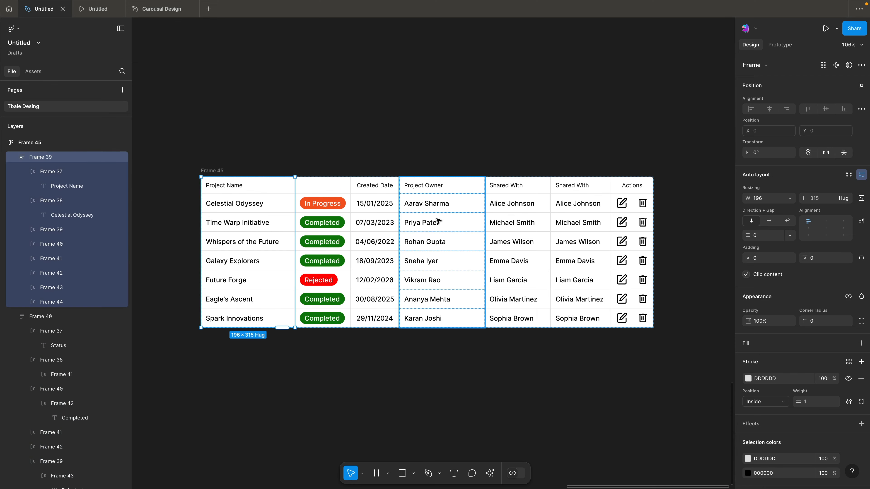
# - Widen the Project Owner column of the white table to 269
pyautogui.click(437, 221)
pyautogui.moveTo(484, 222); pyautogui.dragTo(528, 222)
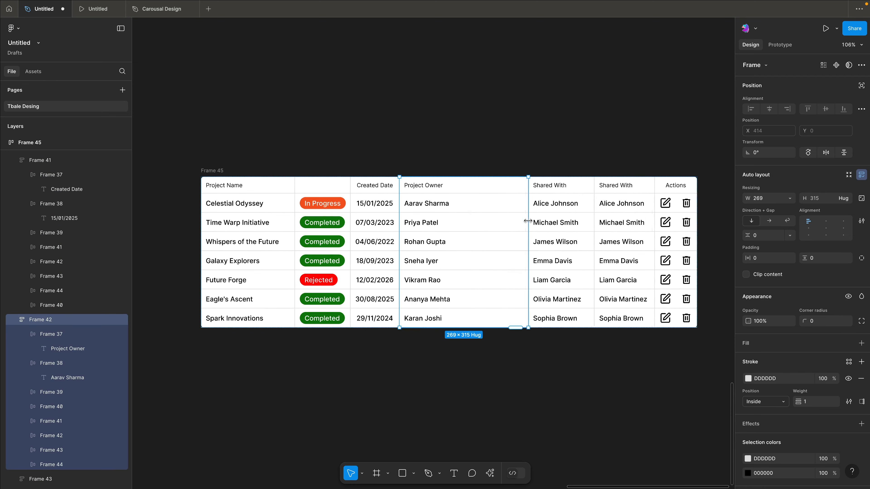
# - Duplicate the Created Date column in the white table, placing the copy beside the original
pyautogui.click(387, 219)
pyautogui.hotkey('ctrl', 'd')
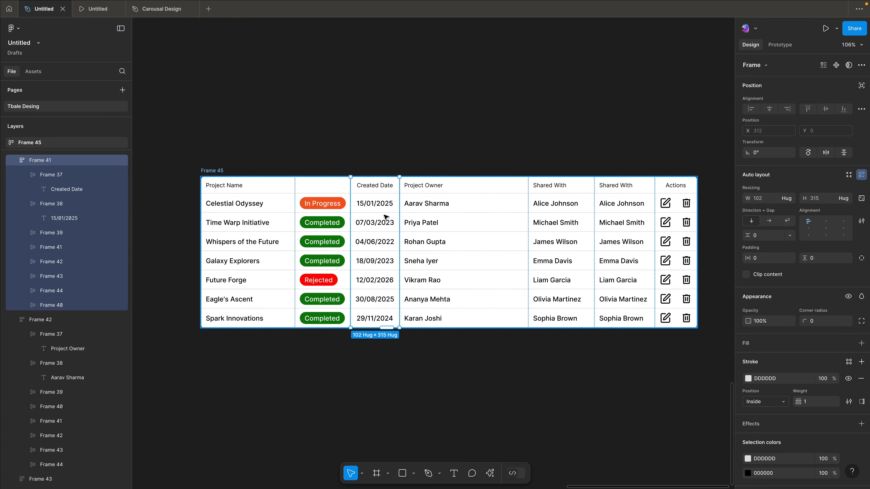
pyautogui.scroll(-3, 527, 155)
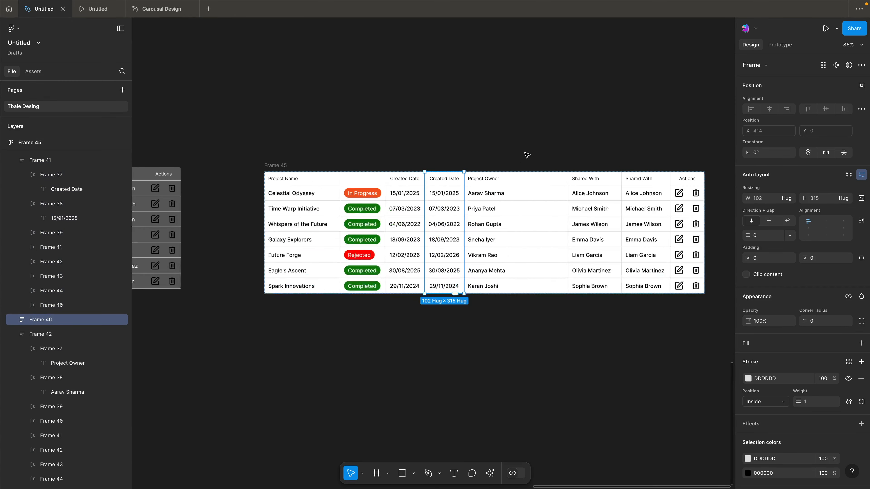
pyautogui.click(561, 125)
# - Duplicate the first Shared With column in the white table, placing the copy beside the original
pyautogui.click(444, 189)
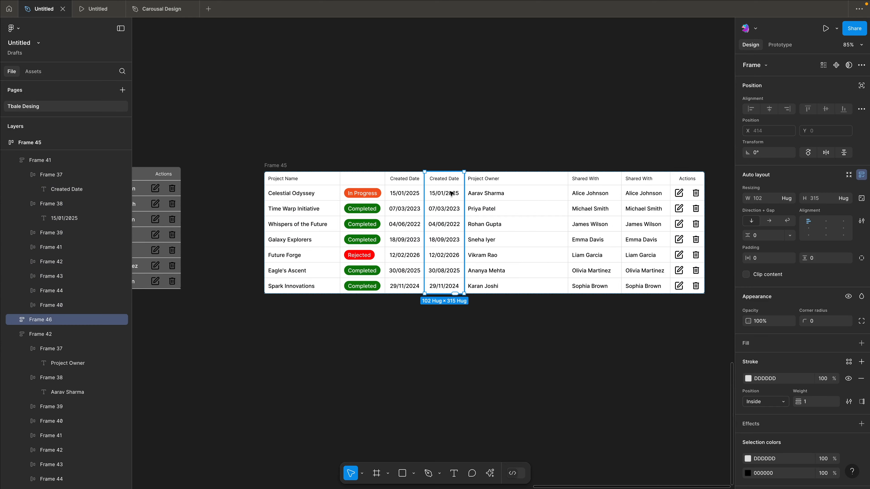
pyautogui.click(586, 203)
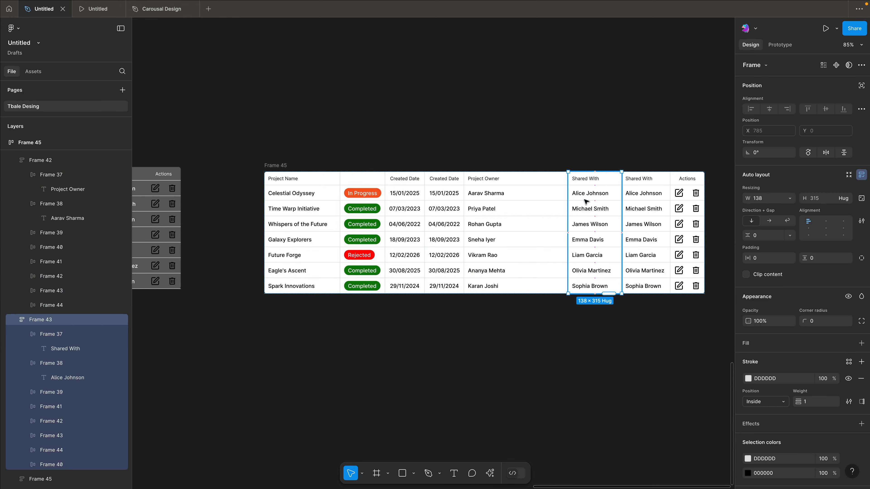
pyautogui.hotkey('ctrl', 'd')
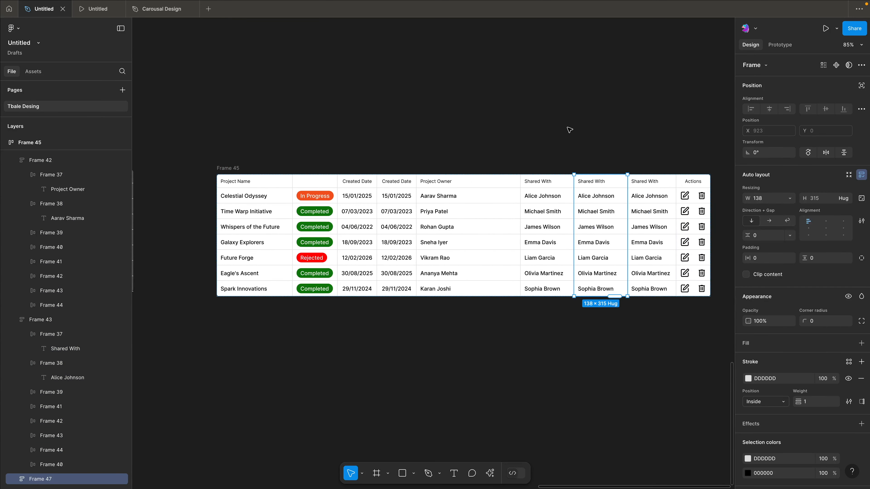
pyautogui.keyDown('ctrl'); pyautogui.scroll(2, 569, 130); pyautogui.keyUp('ctrl')
pyautogui.click(460, 140)
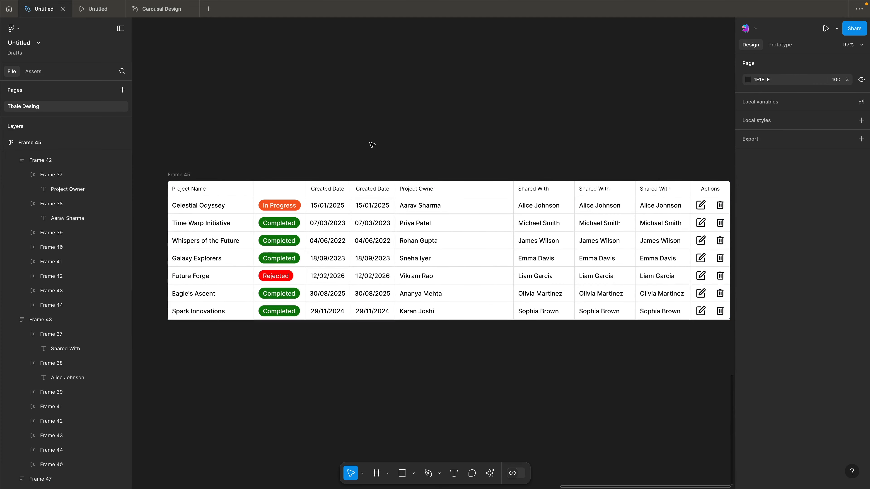
pyautogui.click(511, 221)
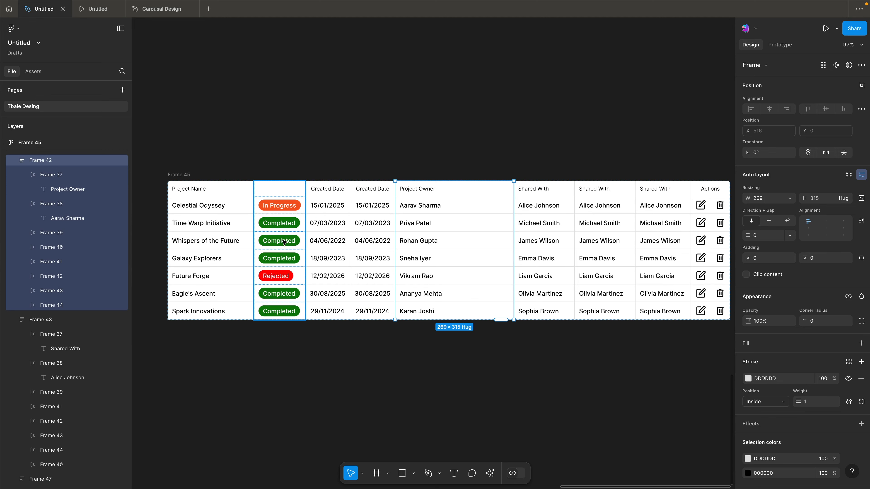
pyautogui.click(284, 210)
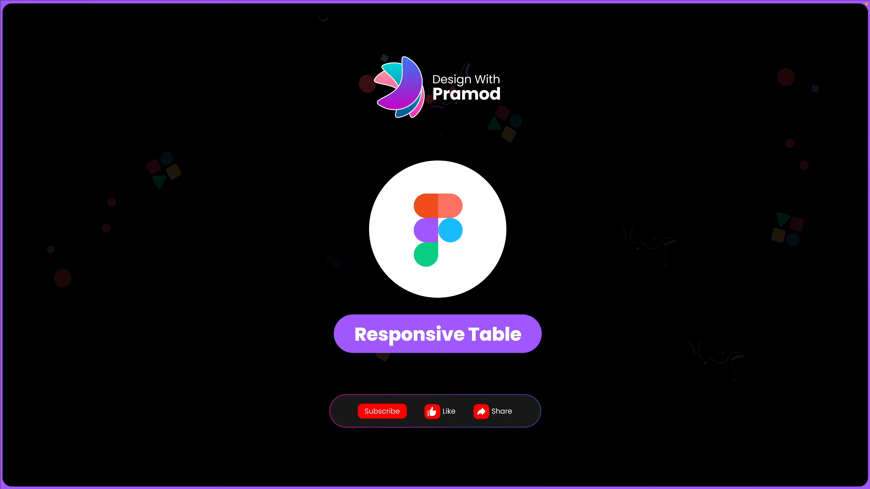